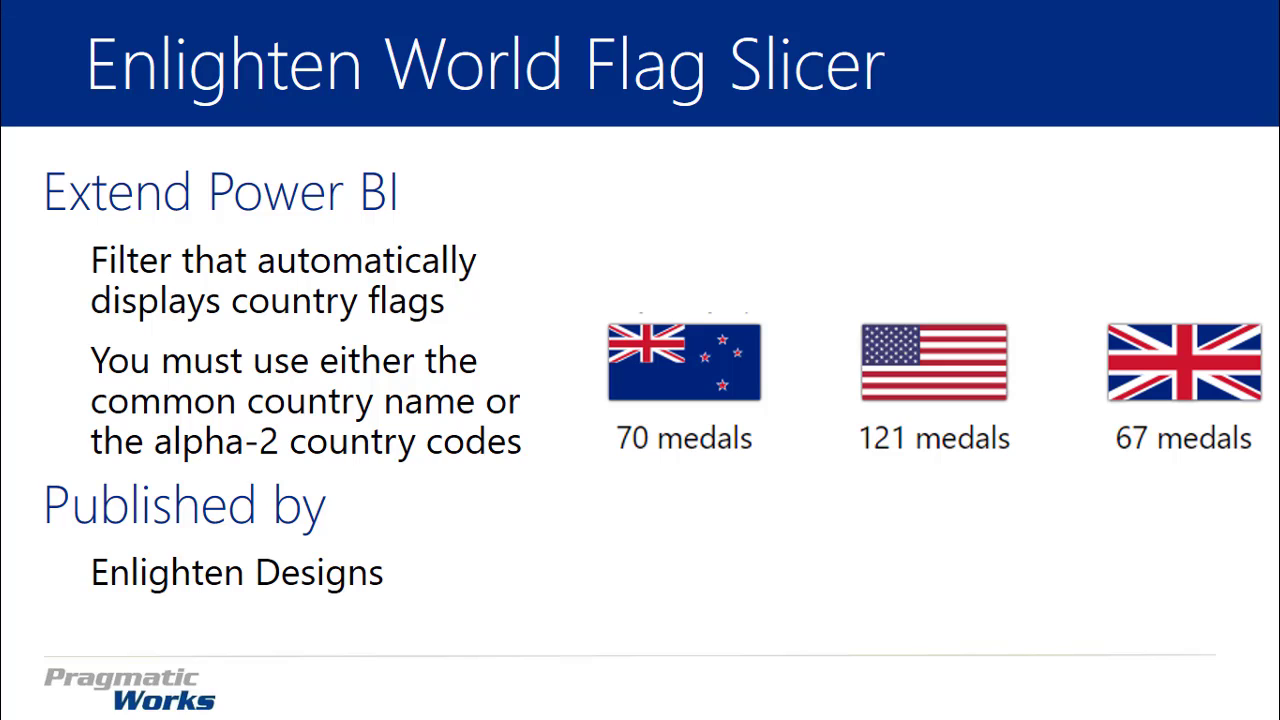
pyautogui.press('Right')
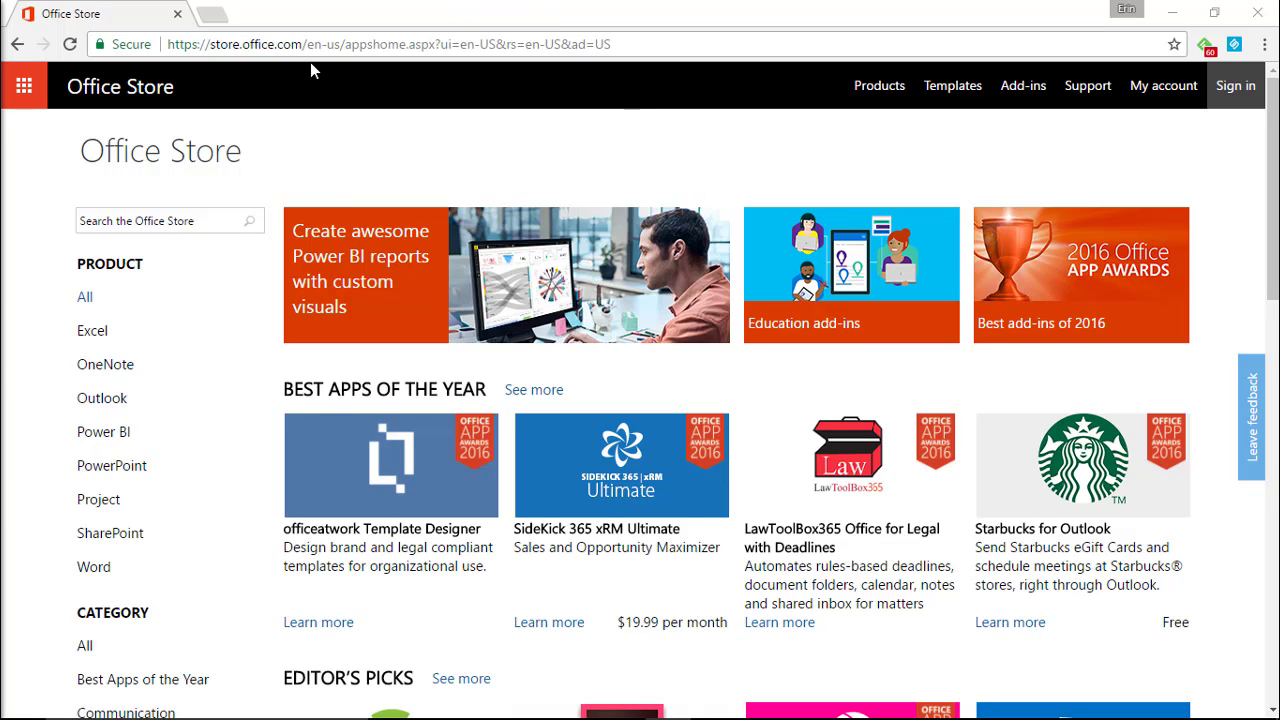
# Step: Search the Office Store's Power BI visuals for "flag" and add the free Enlighten World Flag Slicer
pyautogui.click(117, 440)
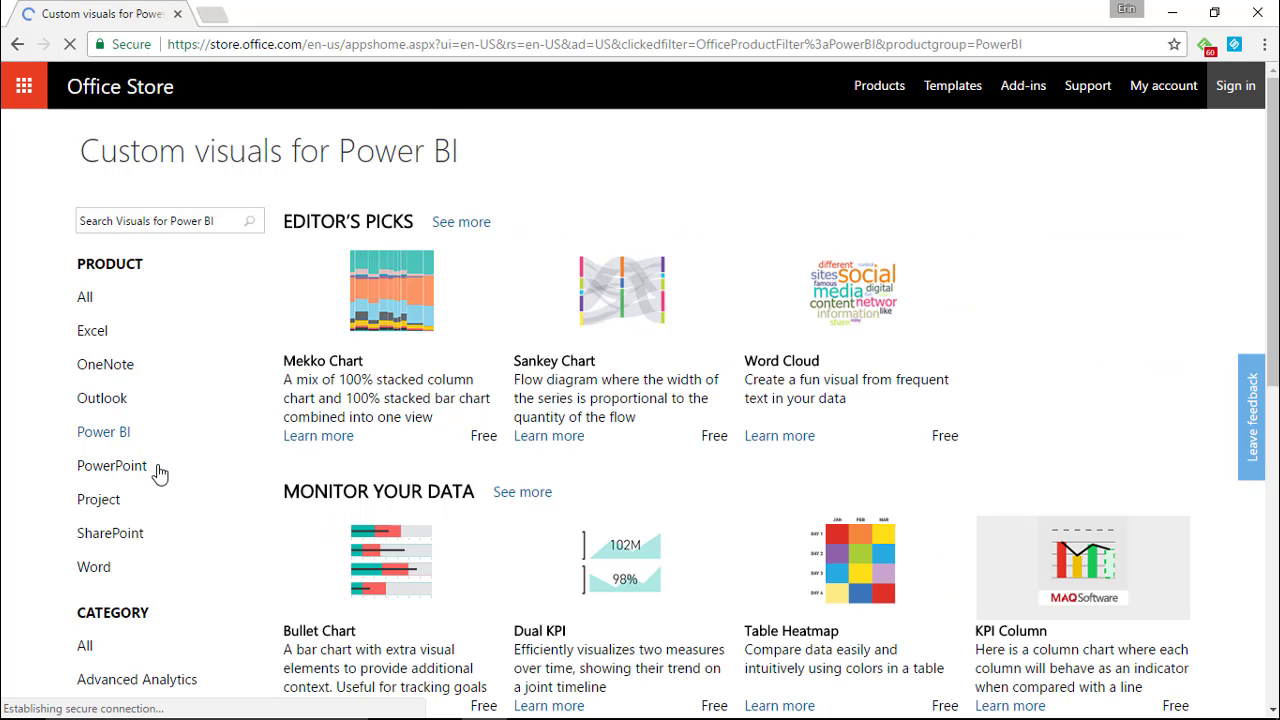
pyautogui.click(202, 220)
pyautogui.press('Return')
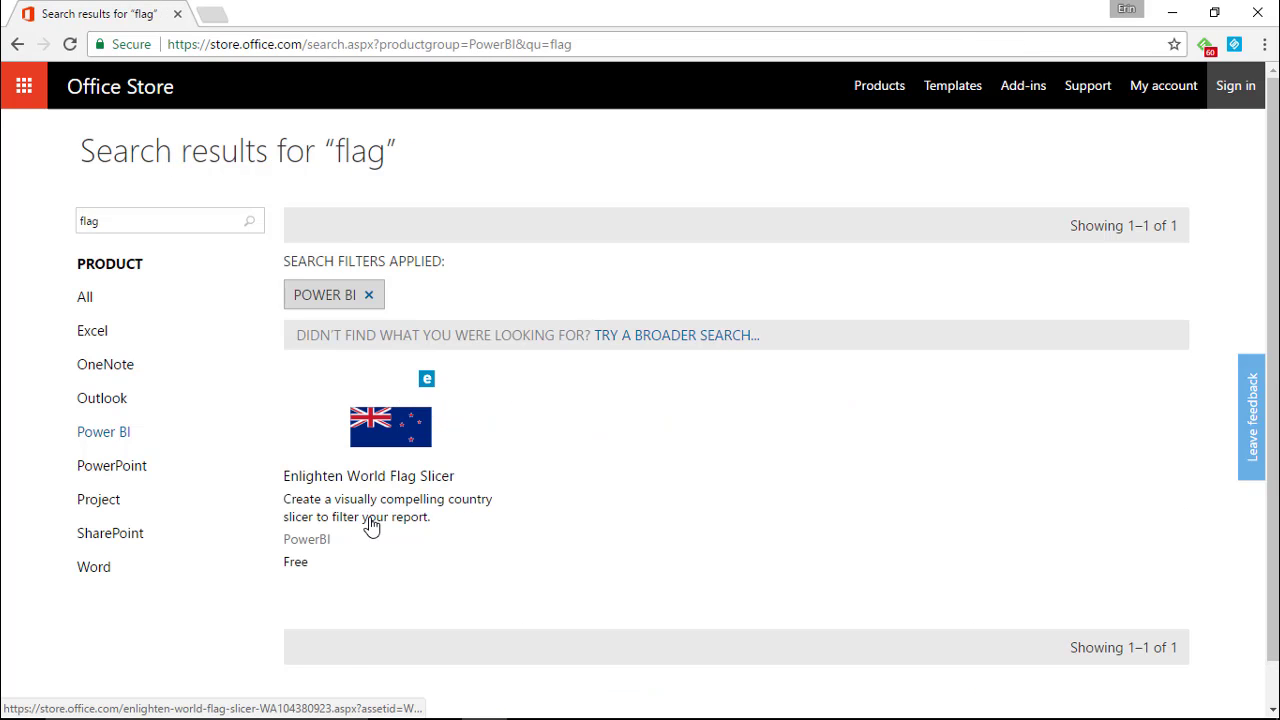
pyautogui.click(393, 484)
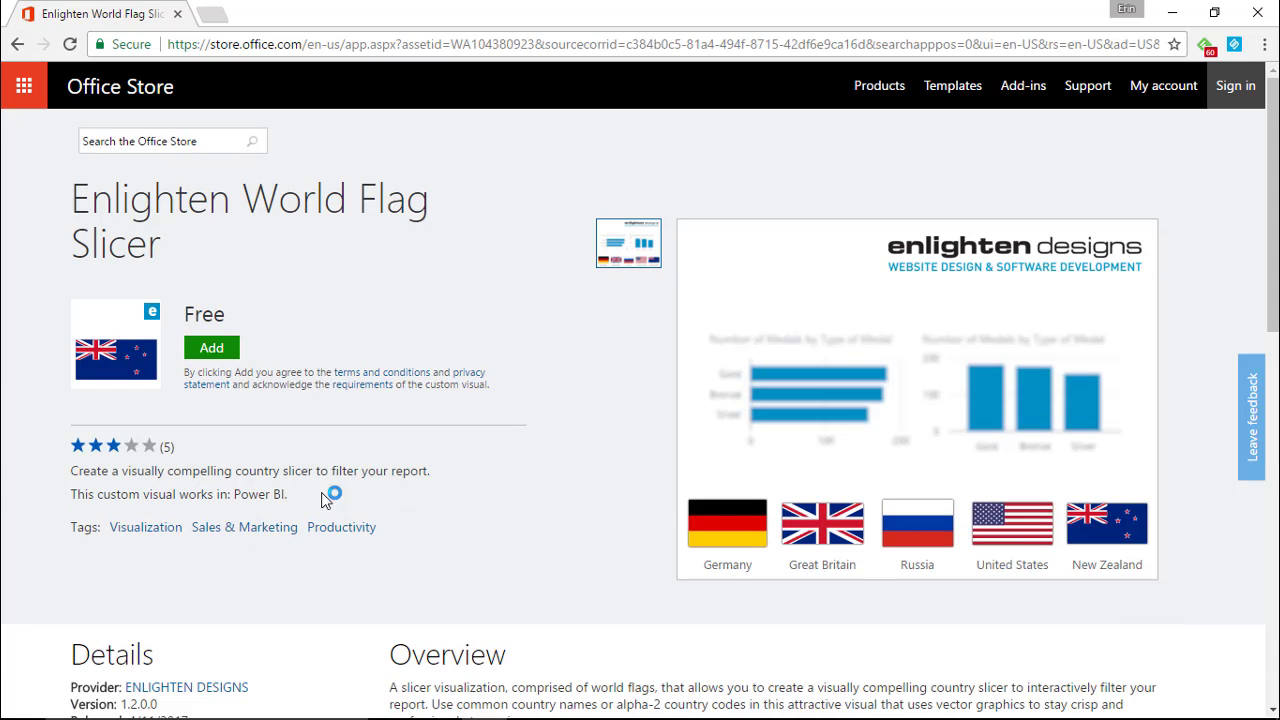
pyautogui.click(211, 352)
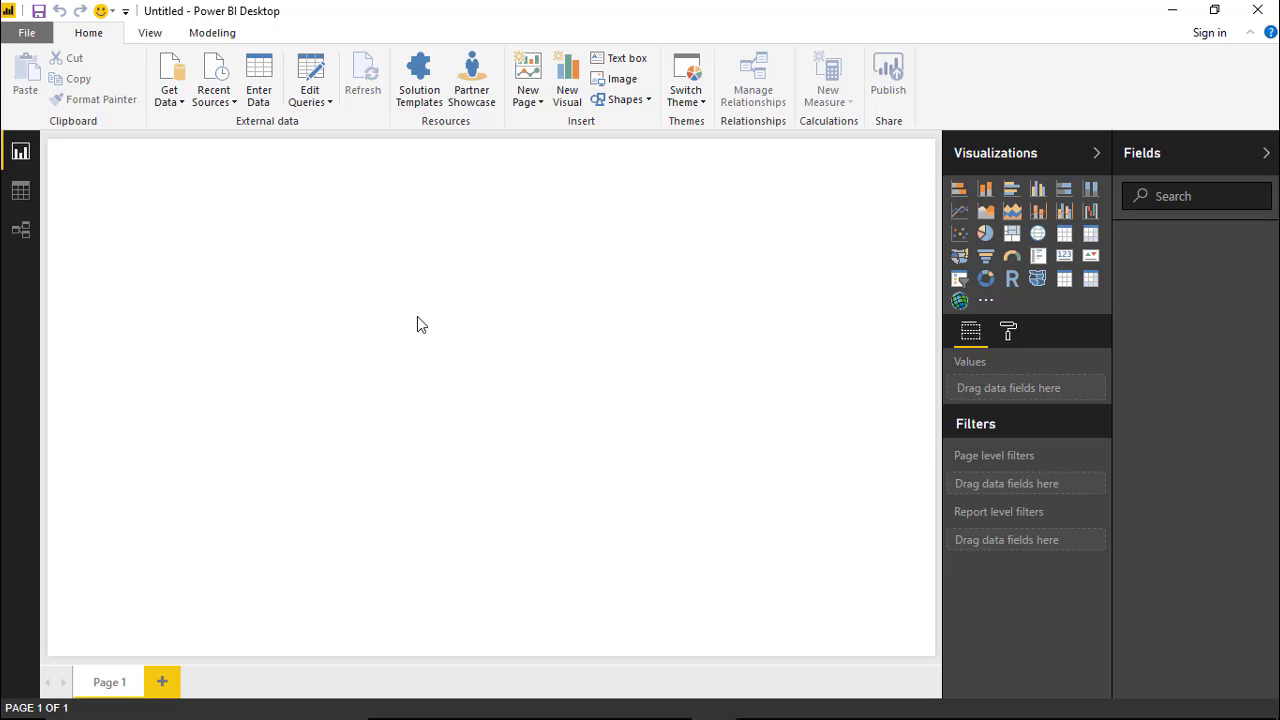
# Step: Connect to the Excel workbook Countries That Give.xlsx in the Data folder of Power BI Custom Visuals
pyautogui.click(167, 98)
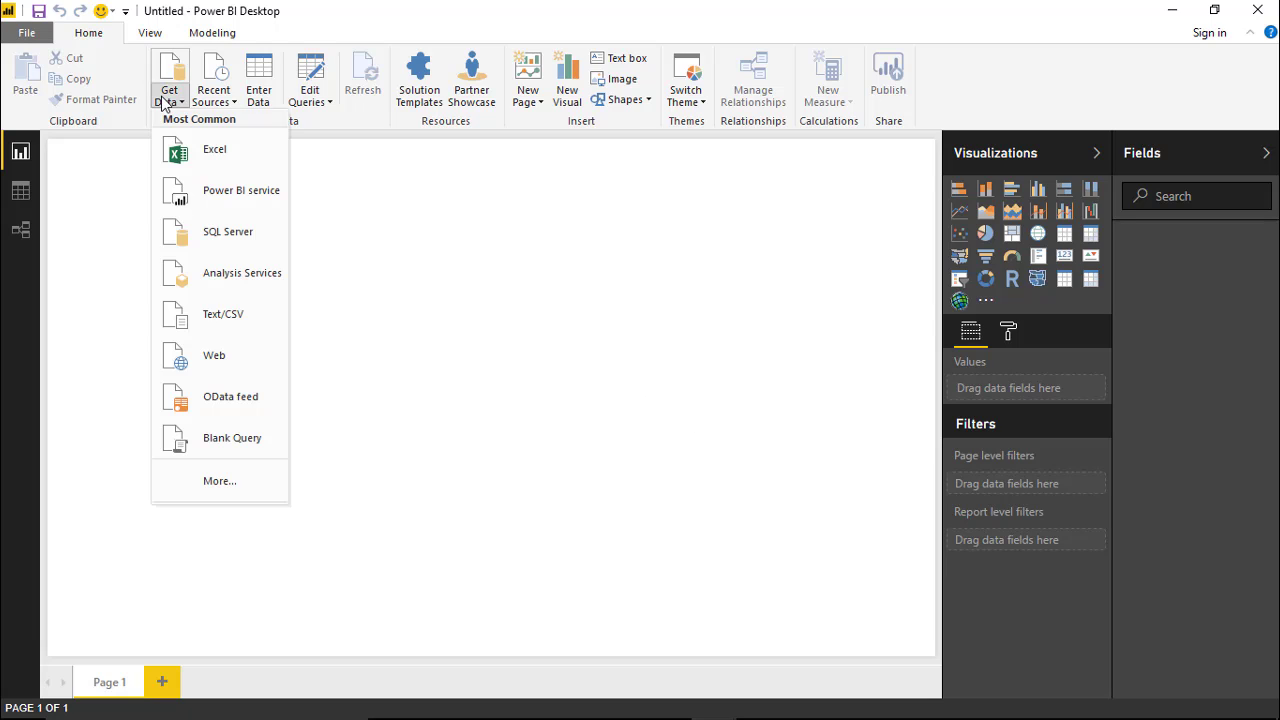
pyautogui.click(224, 155)
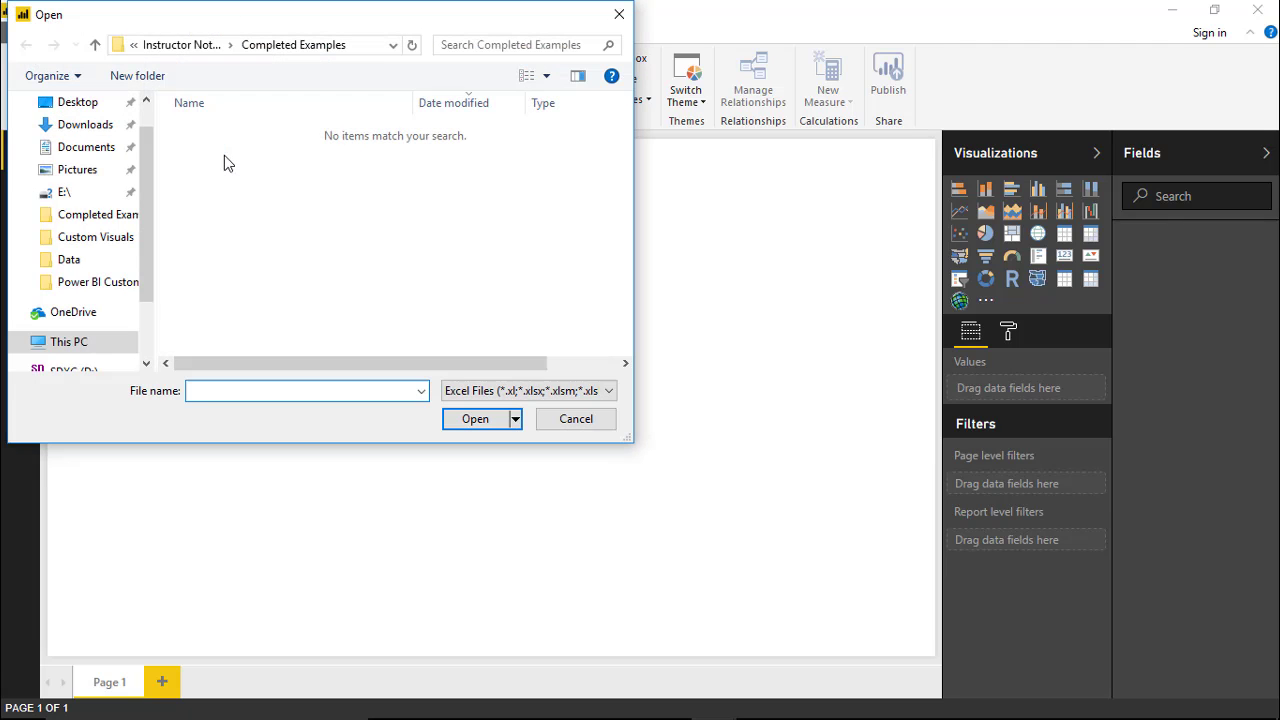
pyautogui.click(204, 46)
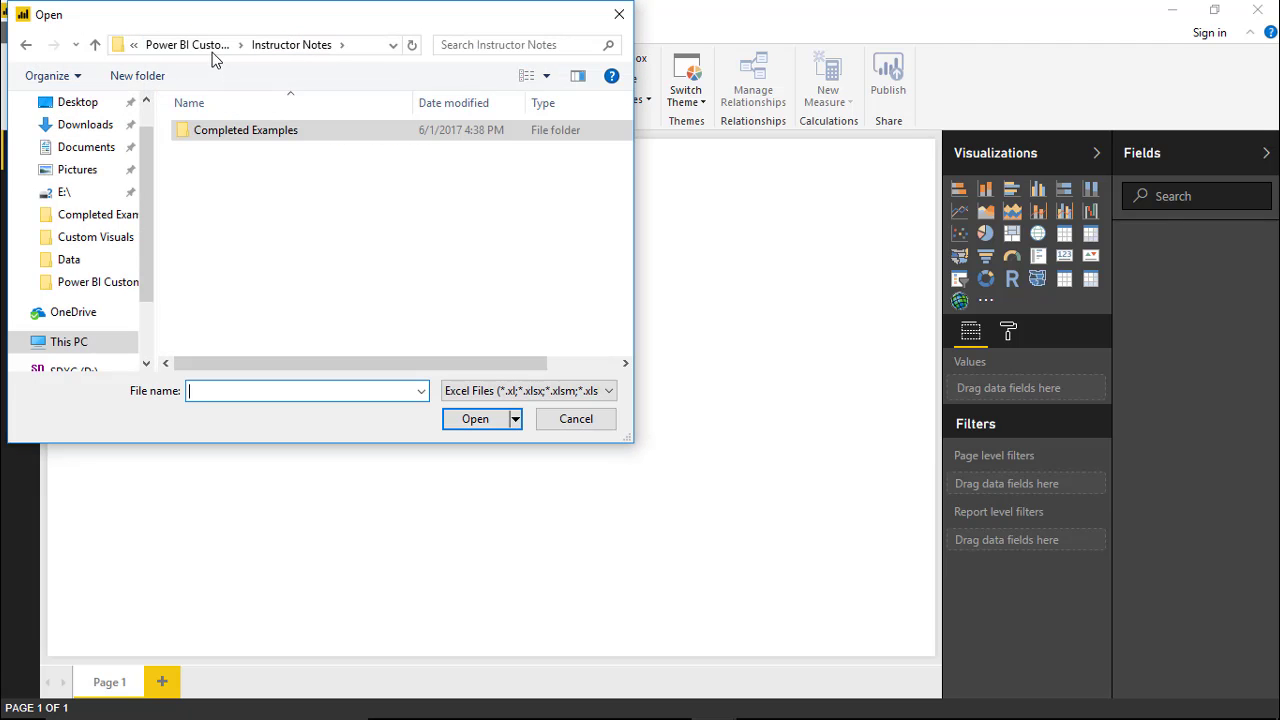
pyautogui.click(212, 46)
pyautogui.doubleClick(249, 149)
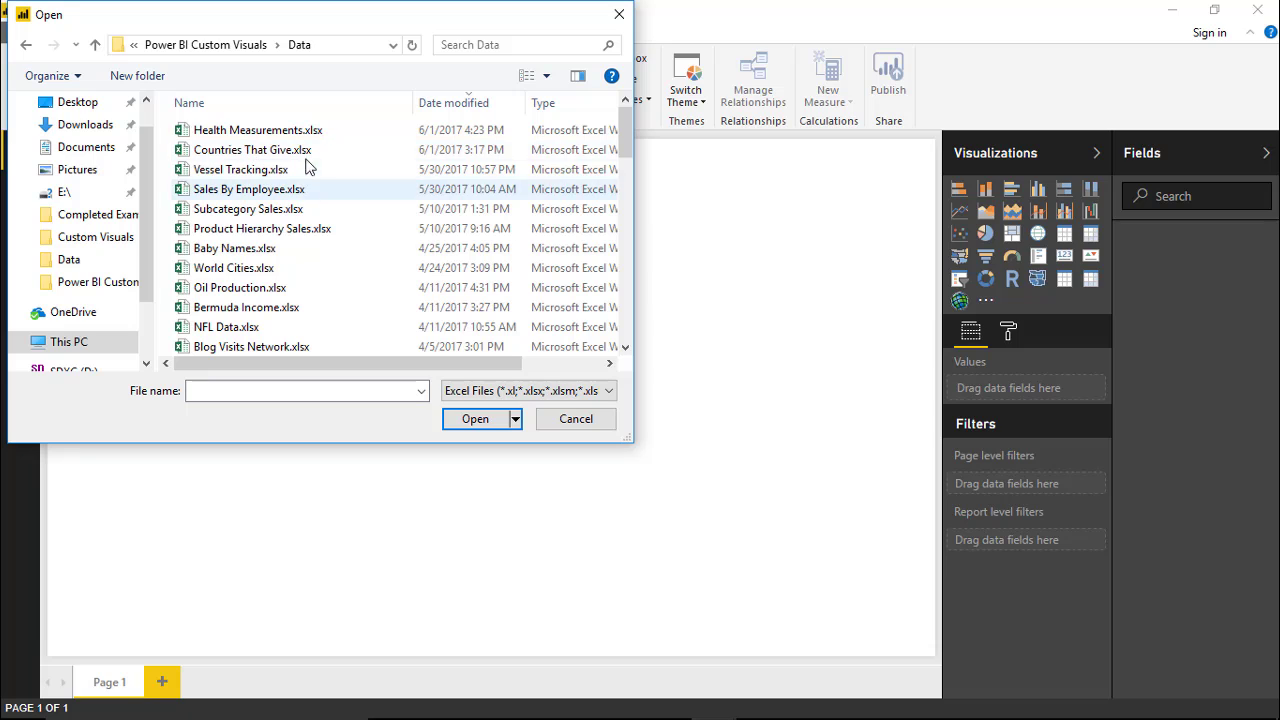
pyautogui.doubleClick(283, 160)
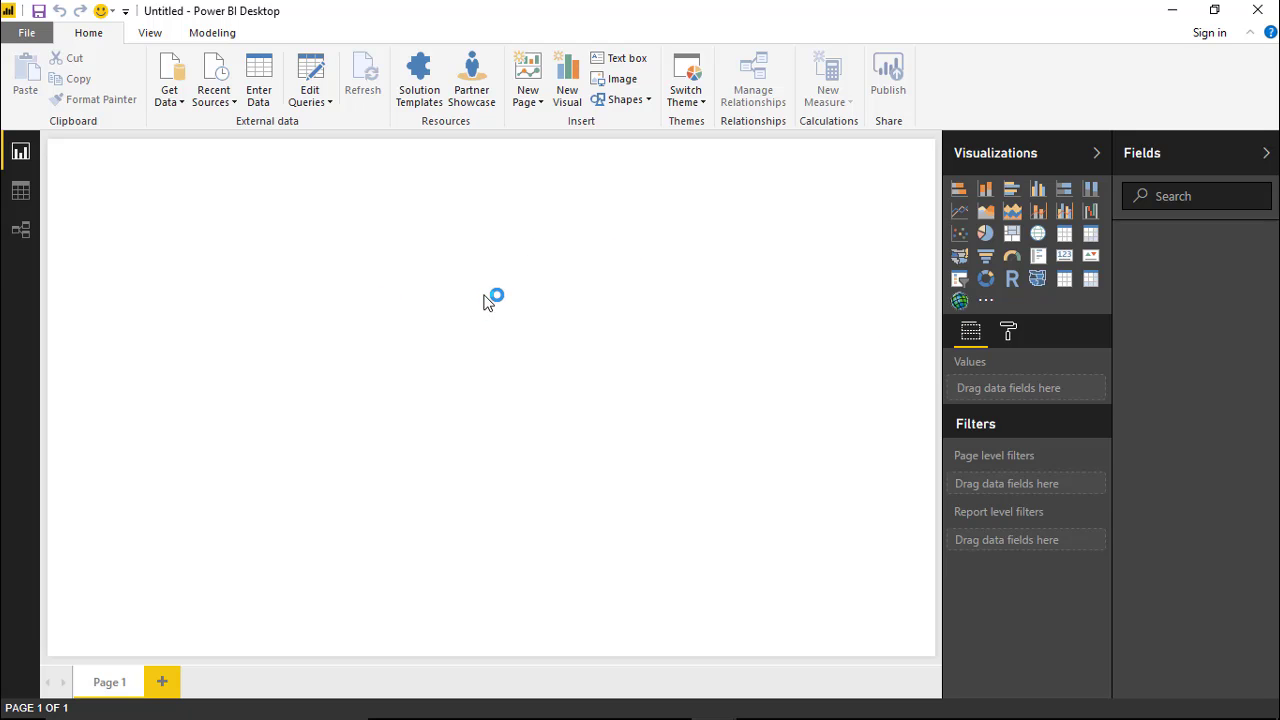
# Step: Select the workbook's Aid Given table, look through its preview rows and load it into the report
pyautogui.click(285, 187)
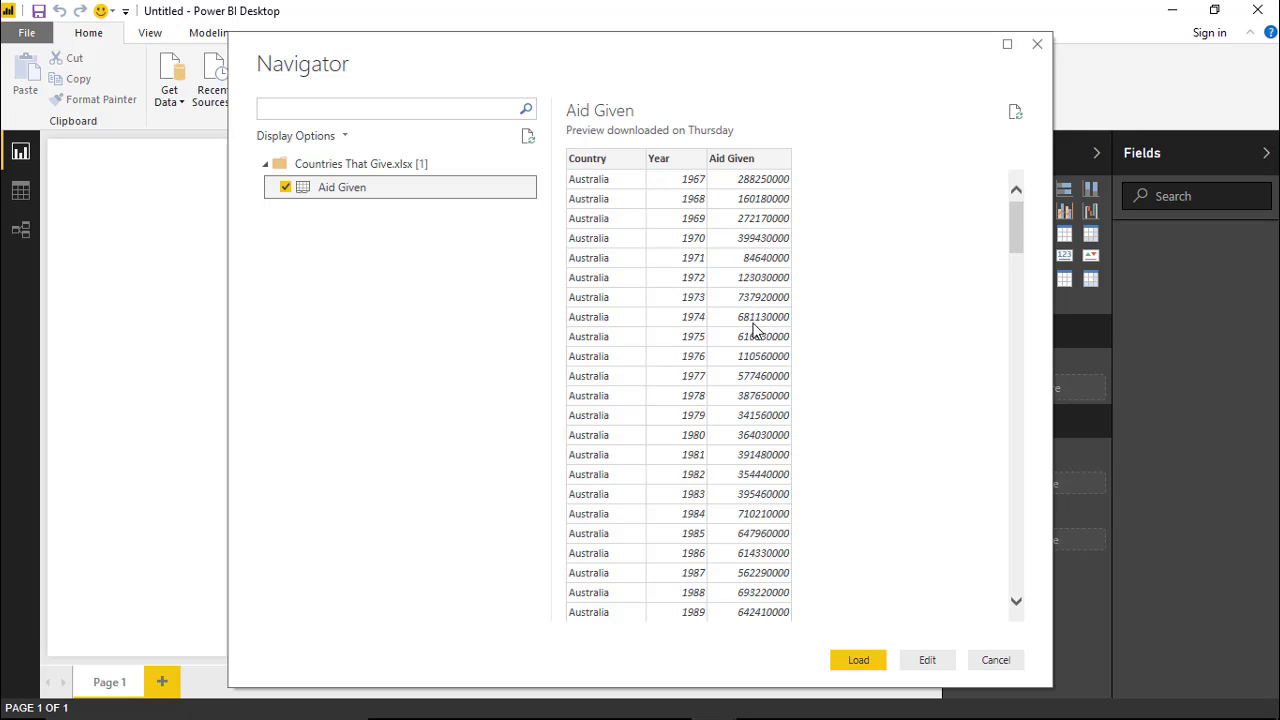
pyautogui.scroll(-9, 784, 466)
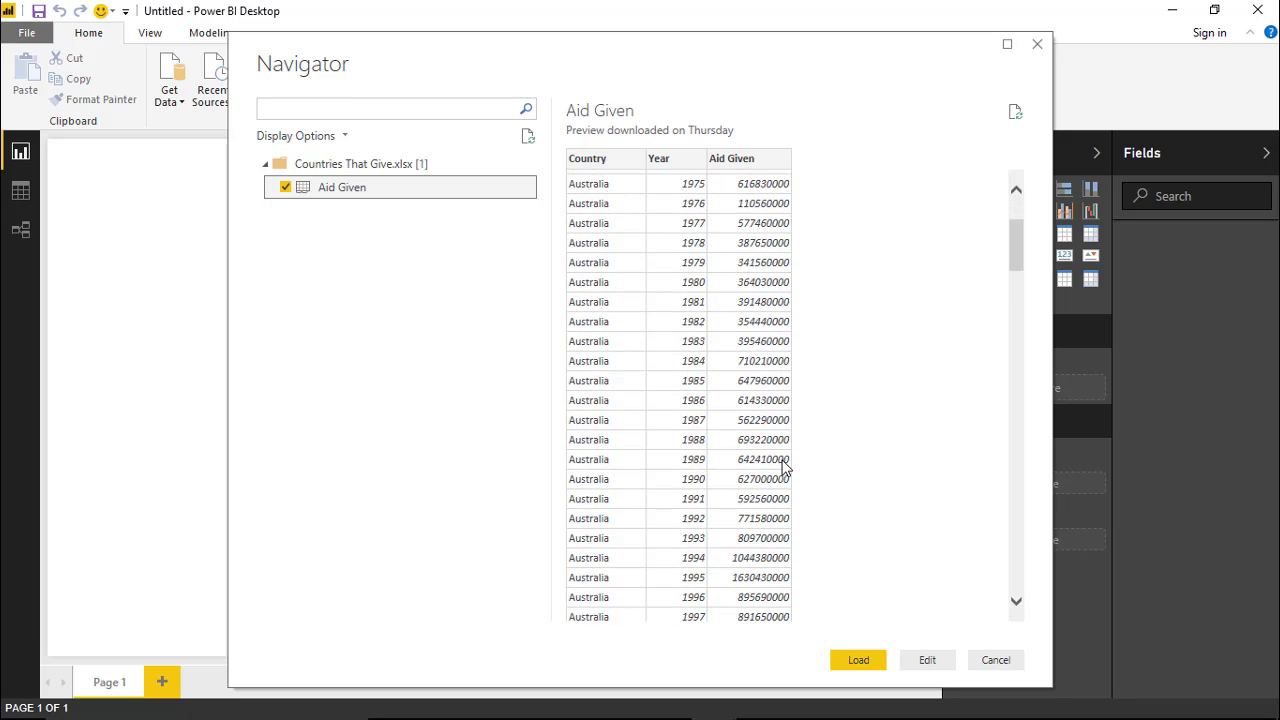
pyautogui.scroll(-6, 784, 466)
pyautogui.click(858, 660)
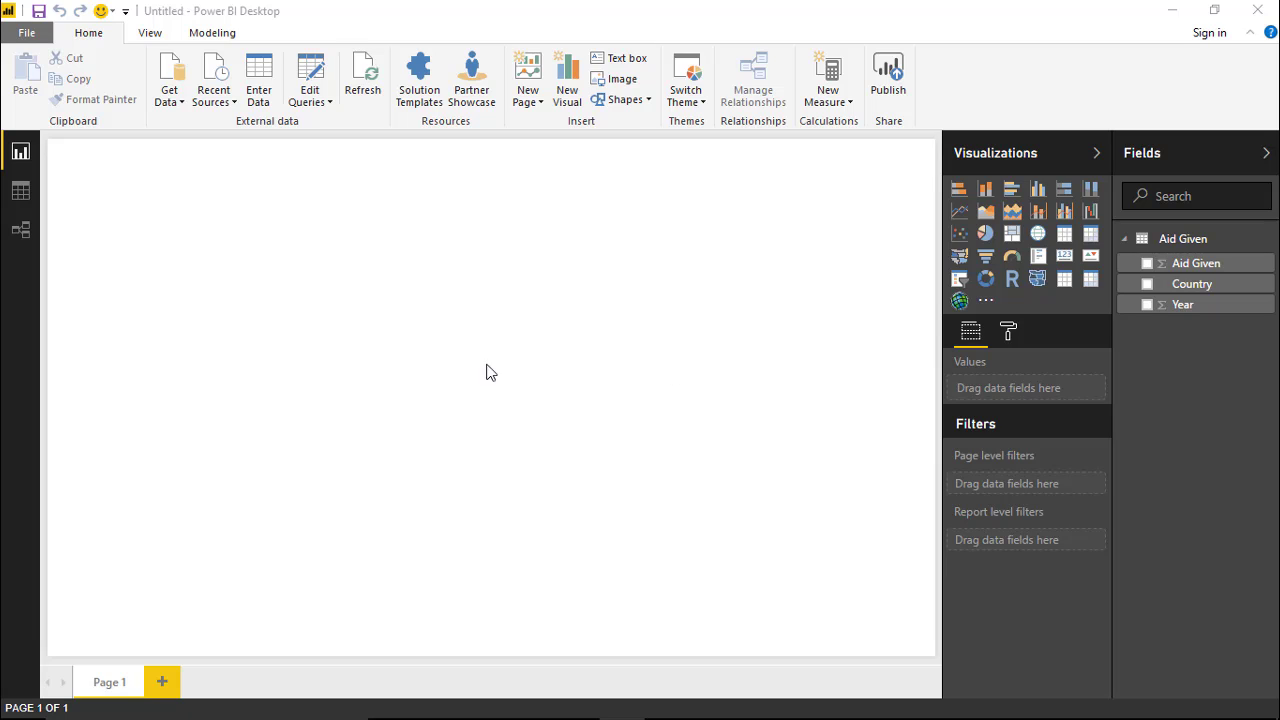
# Step: Add a line chart spanning the lower half of the page, with Year on the axis and Aid Given as values
pyautogui.click(960, 211)
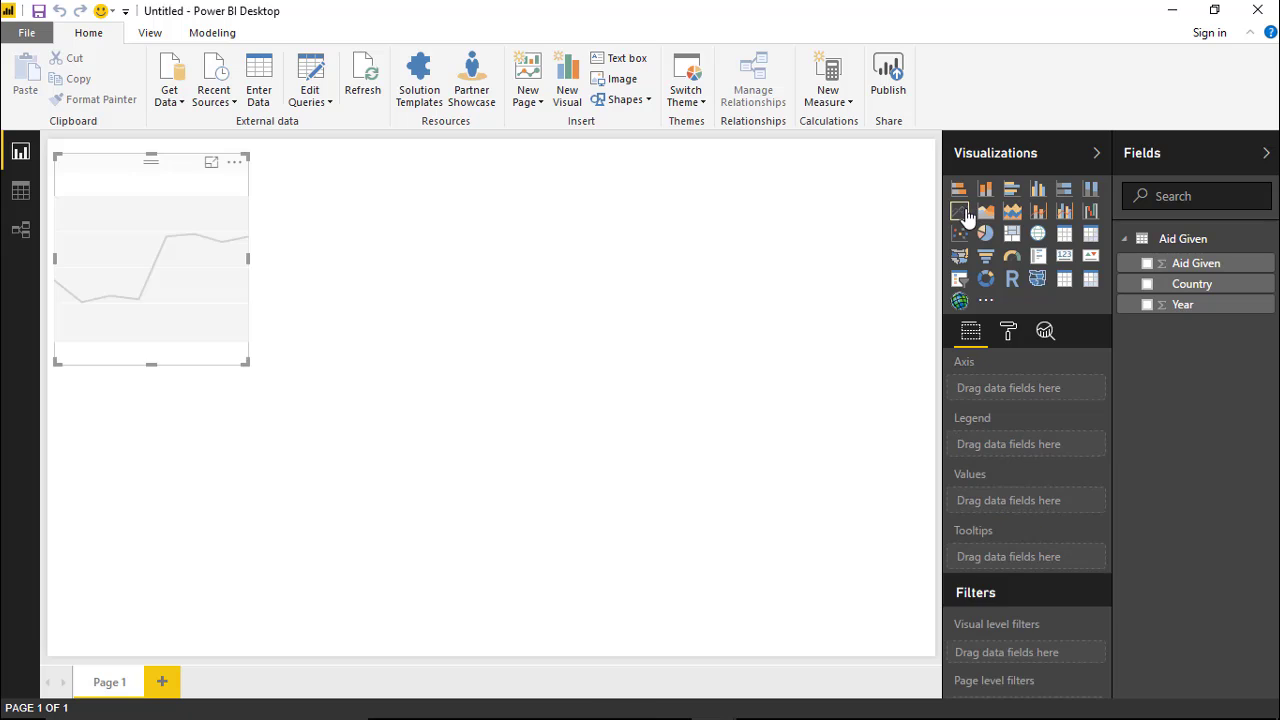
pyautogui.moveTo(180, 169); pyautogui.dragTo(174, 459)
pyautogui.moveTo(248, 446); pyautogui.dragTo(949, 394)
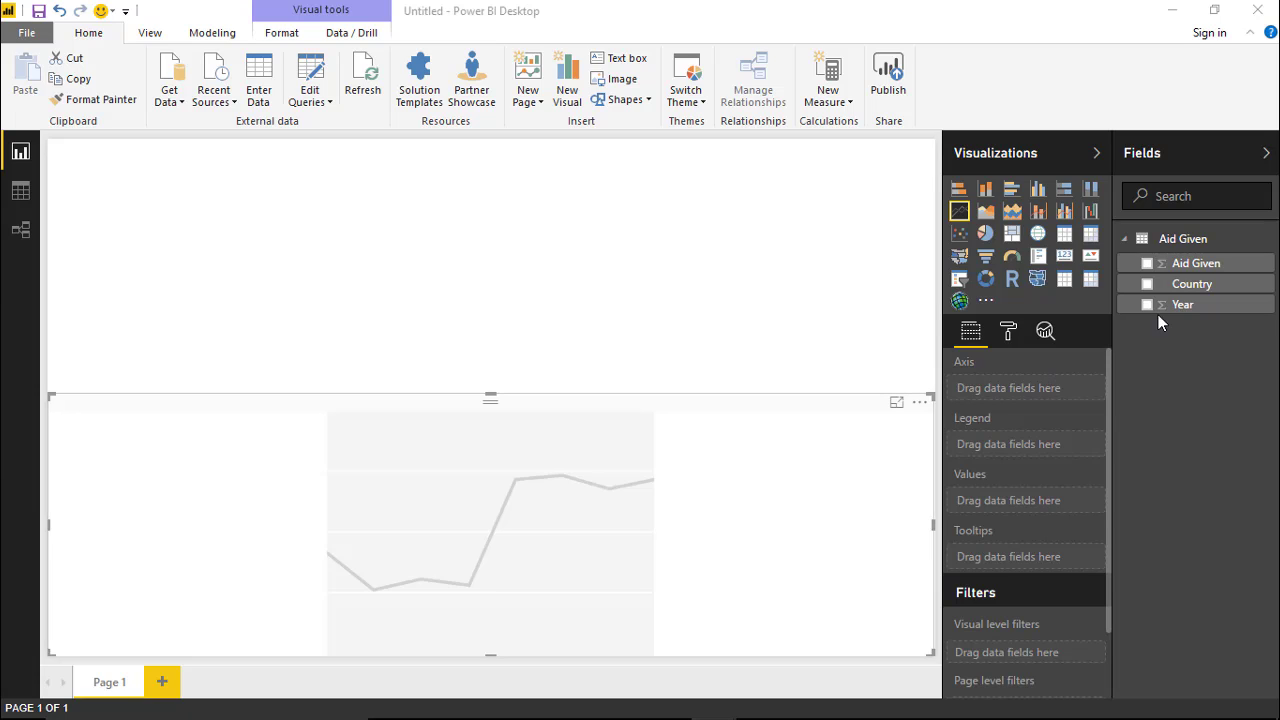
pyautogui.moveTo(1187, 310); pyautogui.dragTo(1055, 403)
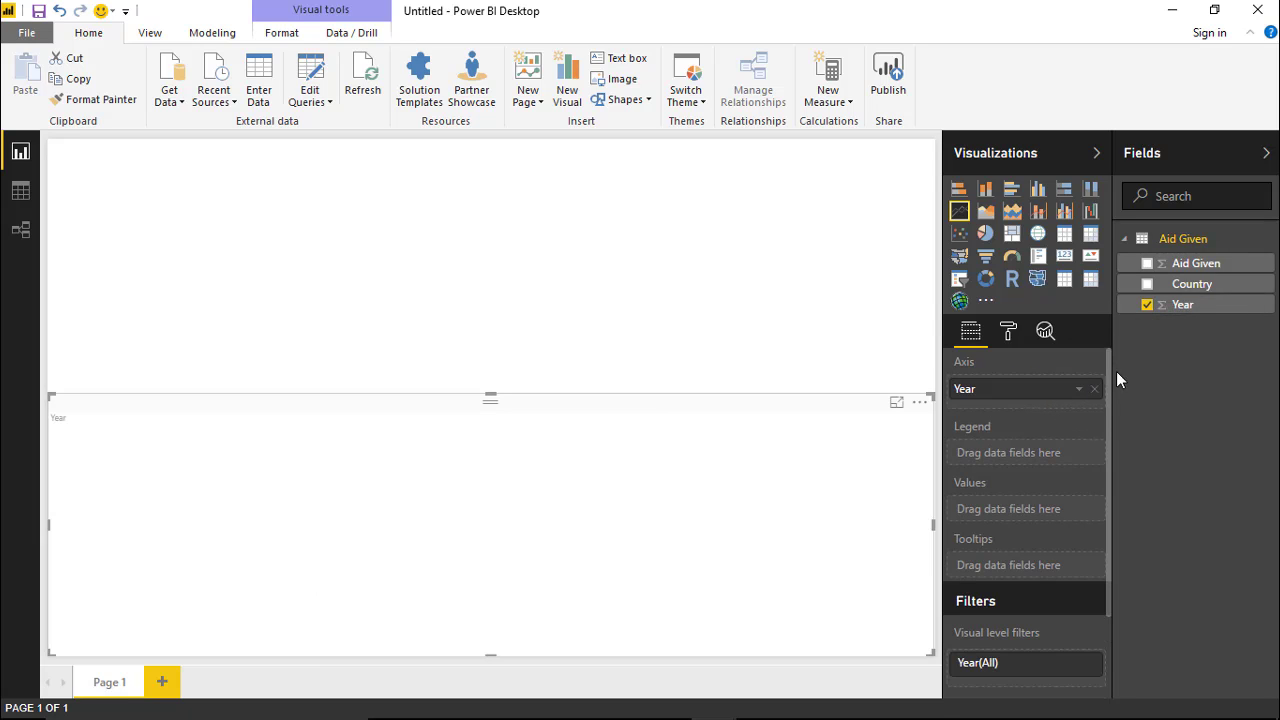
pyautogui.click(1147, 264)
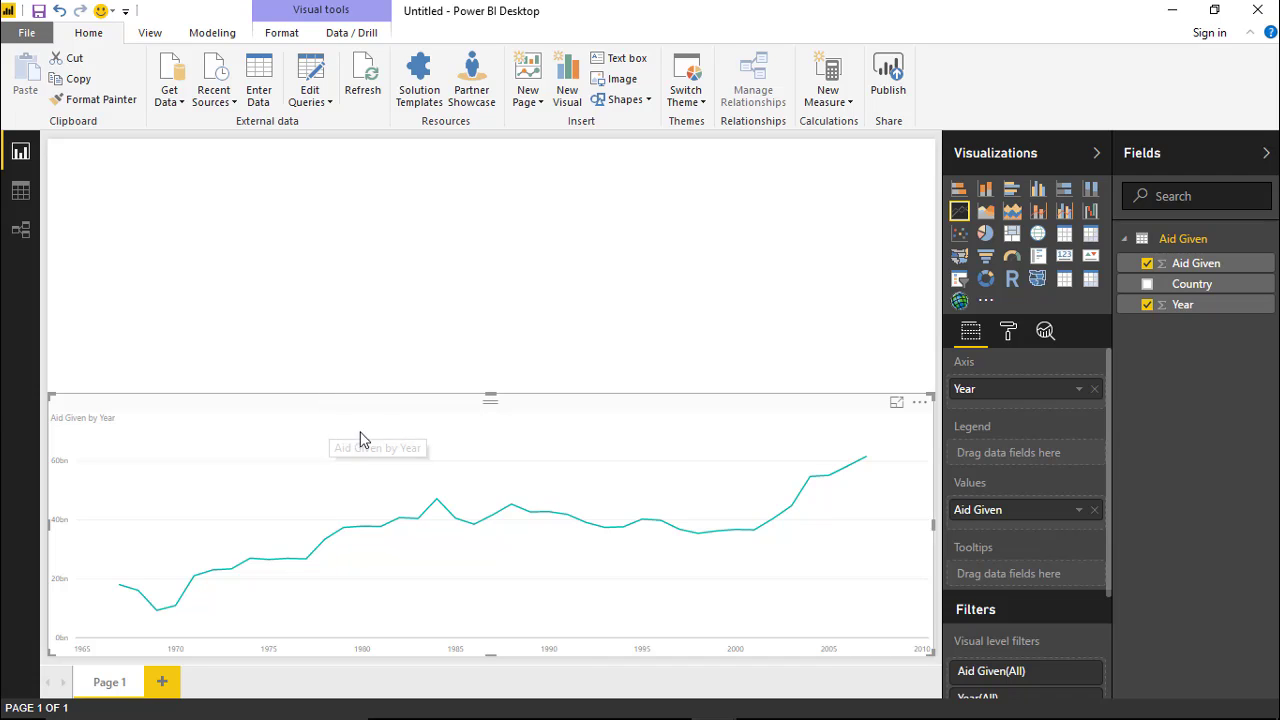
# Step: Import the custom visual file EnlightenWorldFlags.1.2.0.0.pbiviz from the Custom Visuals folder into the report
pyautogui.click(986, 300)
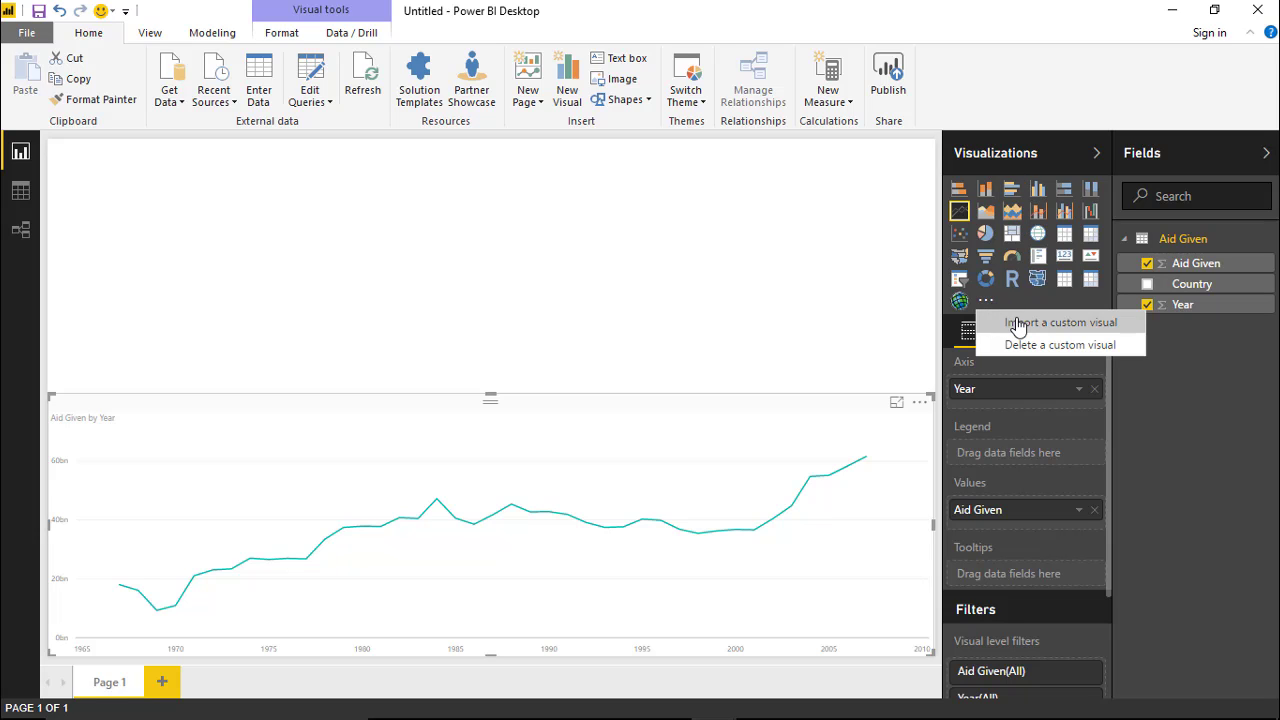
pyautogui.click(1018, 324)
pyautogui.click(756, 438)
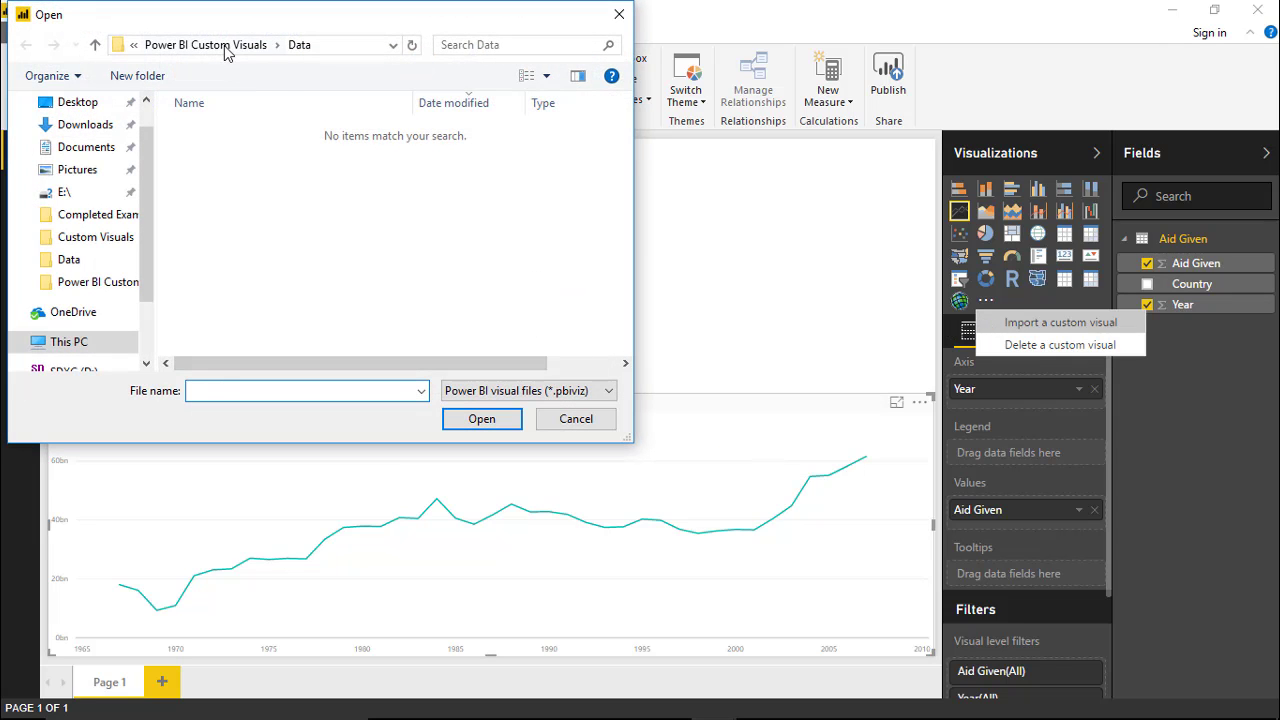
pyautogui.click(224, 47)
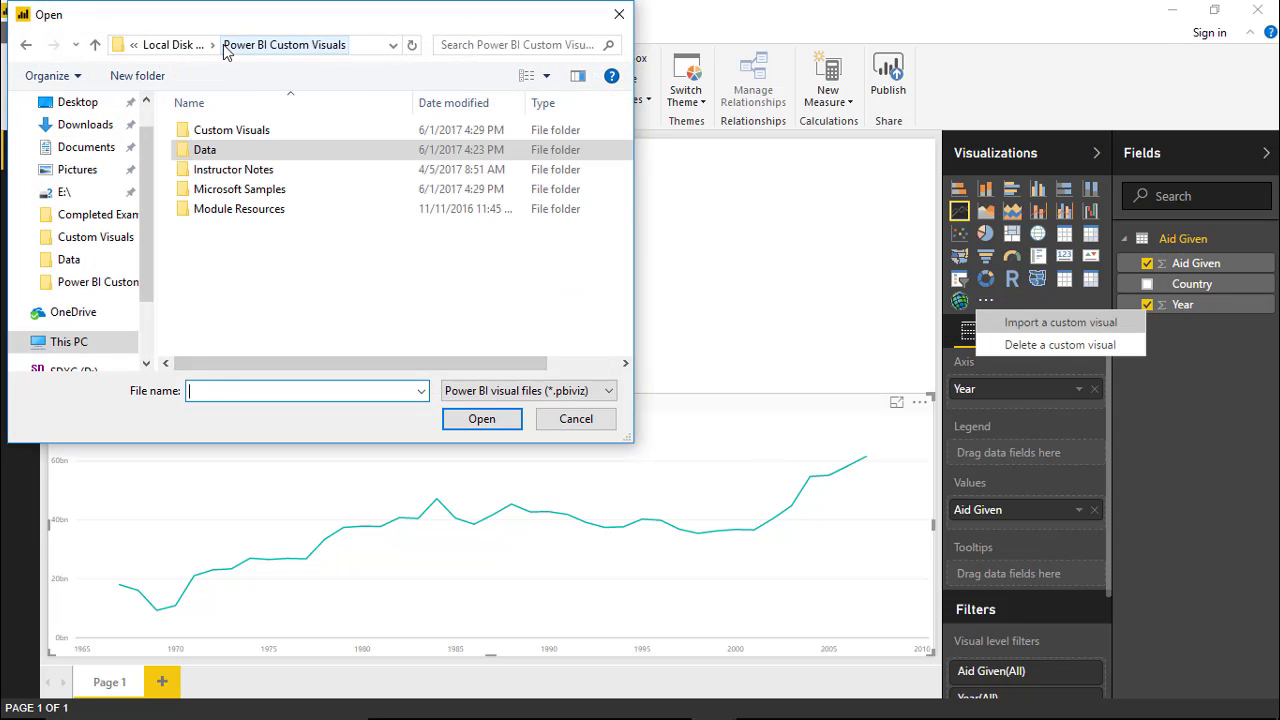
pyautogui.doubleClick(267, 137)
pyautogui.click(265, 150)
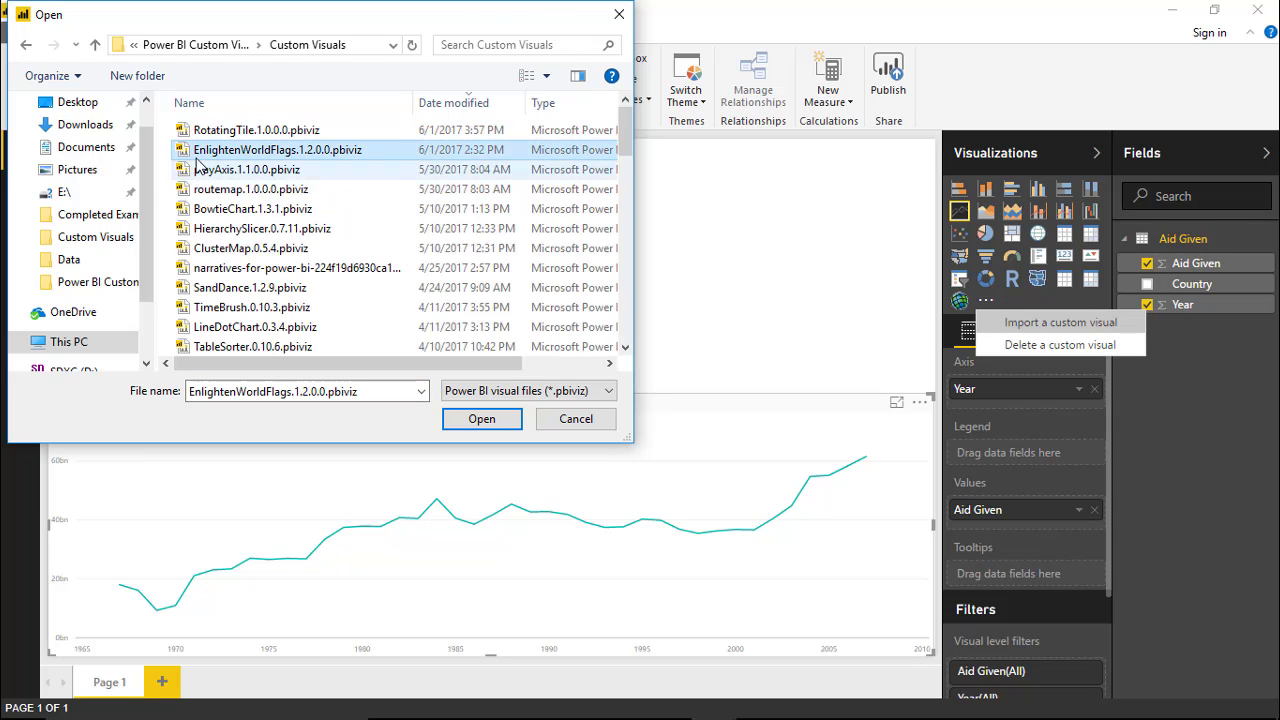
pyautogui.click(482, 420)
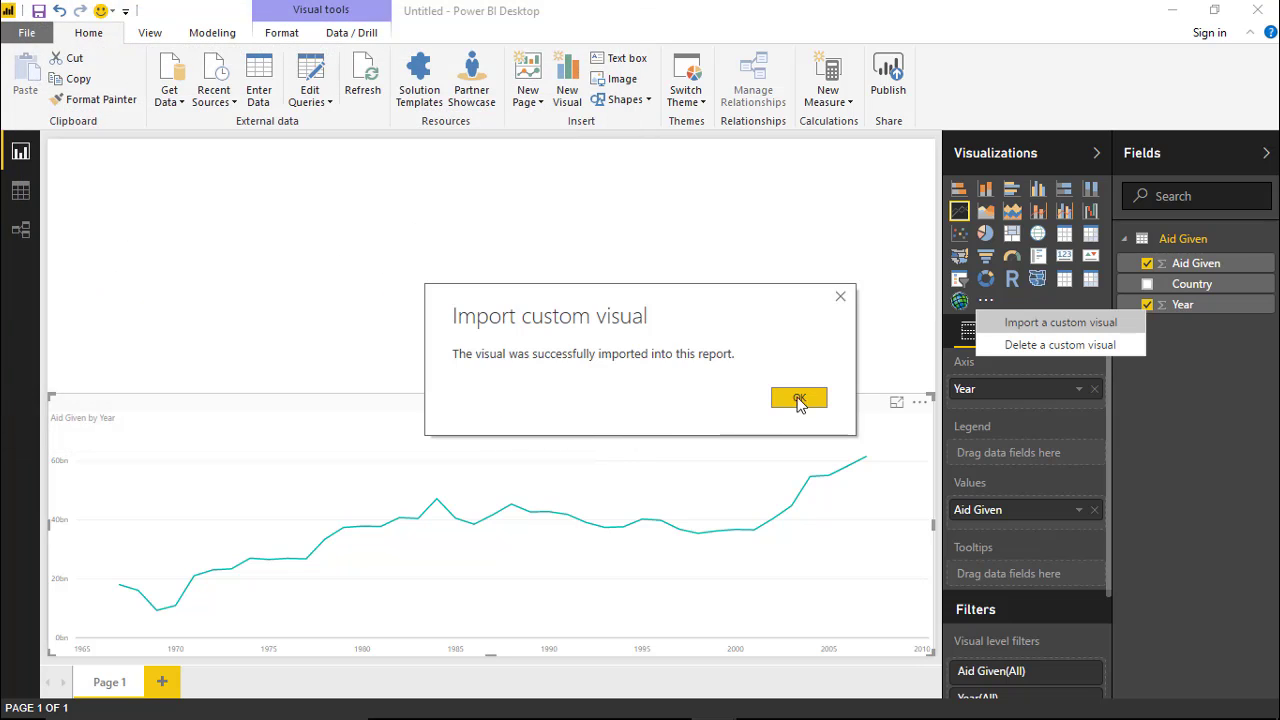
pyautogui.click(798, 399)
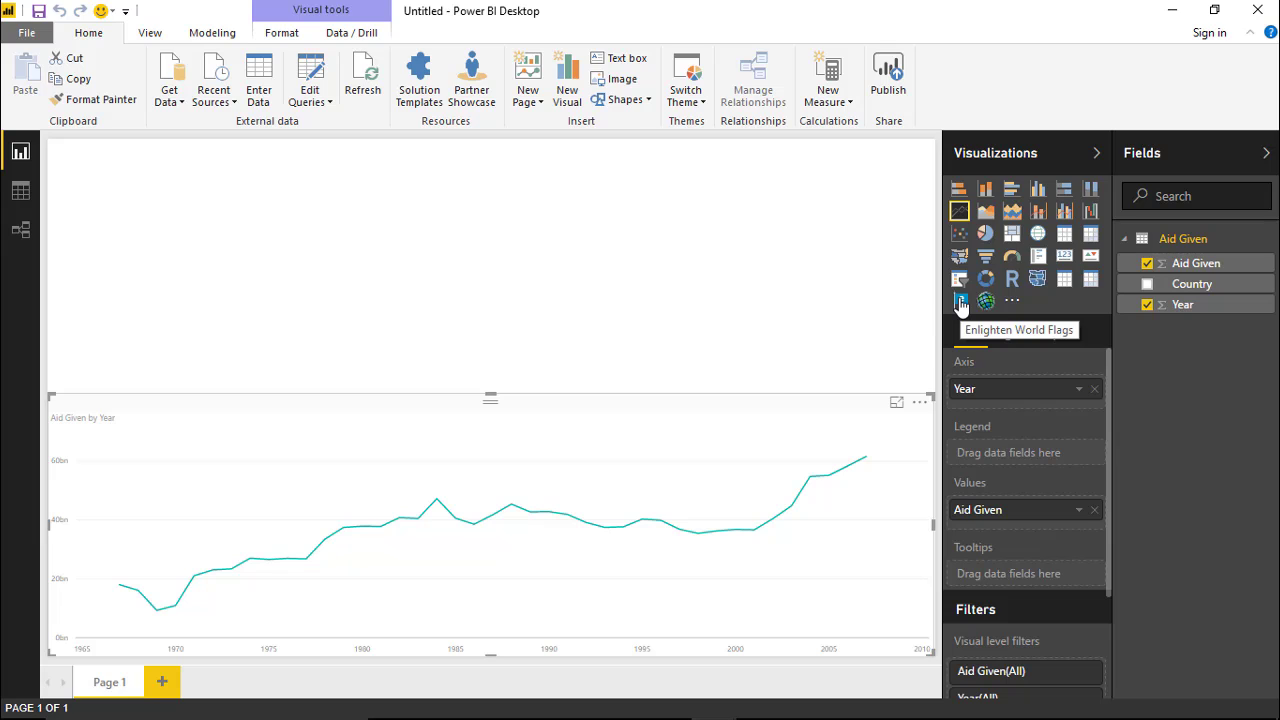
# Step: Add an Enlighten World Flags visual across the full page width above the line chart, using Country as its country field
pyautogui.click(800, 266)
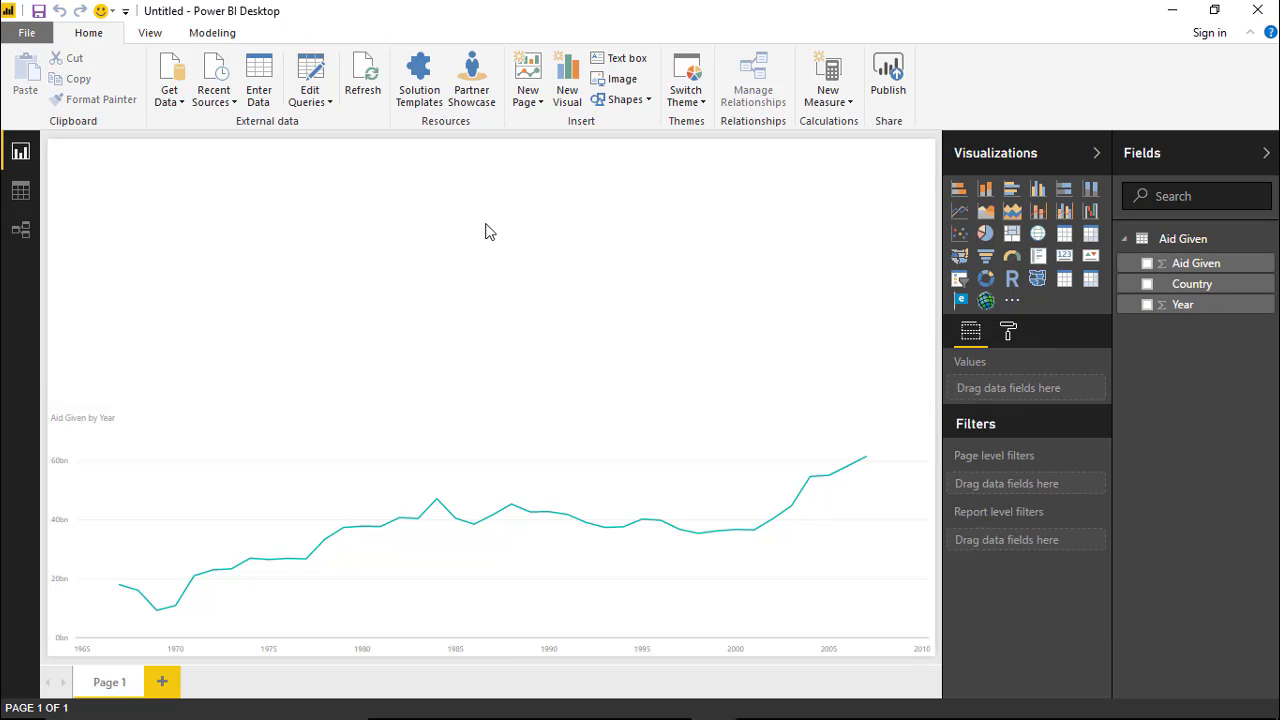
pyautogui.click(960, 300)
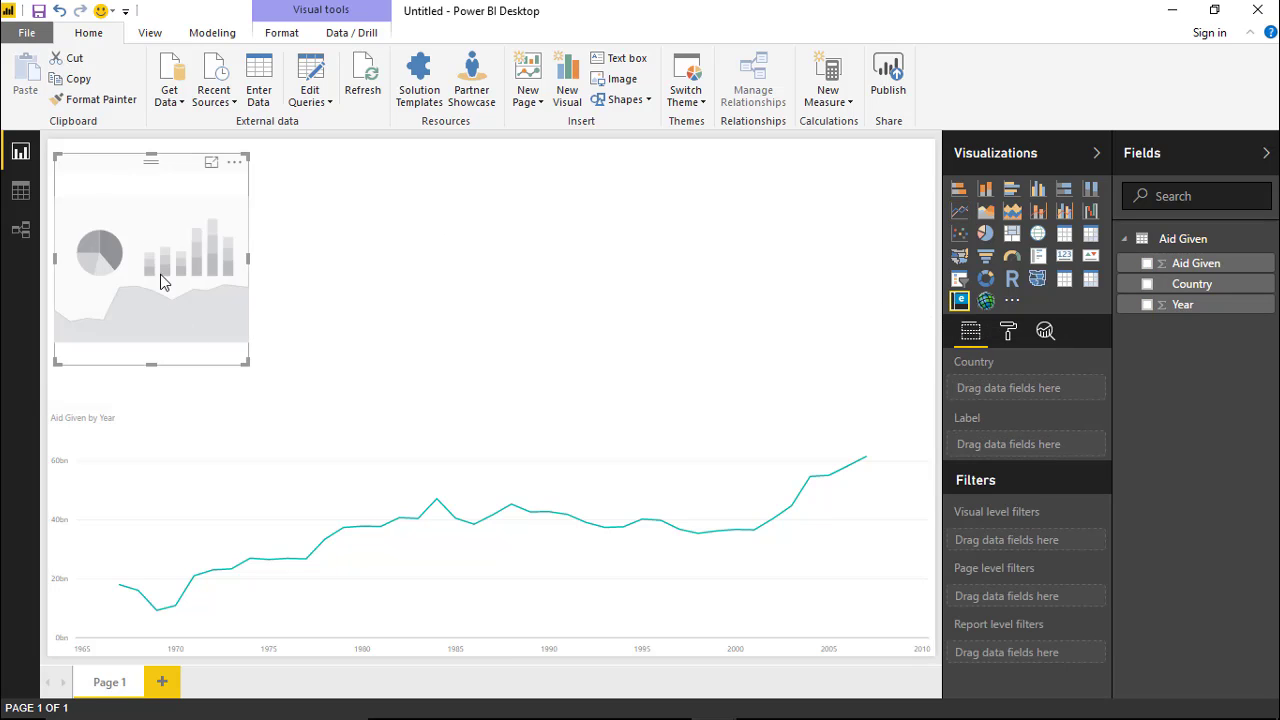
pyautogui.moveTo(121, 162); pyautogui.dragTo(103, 125)
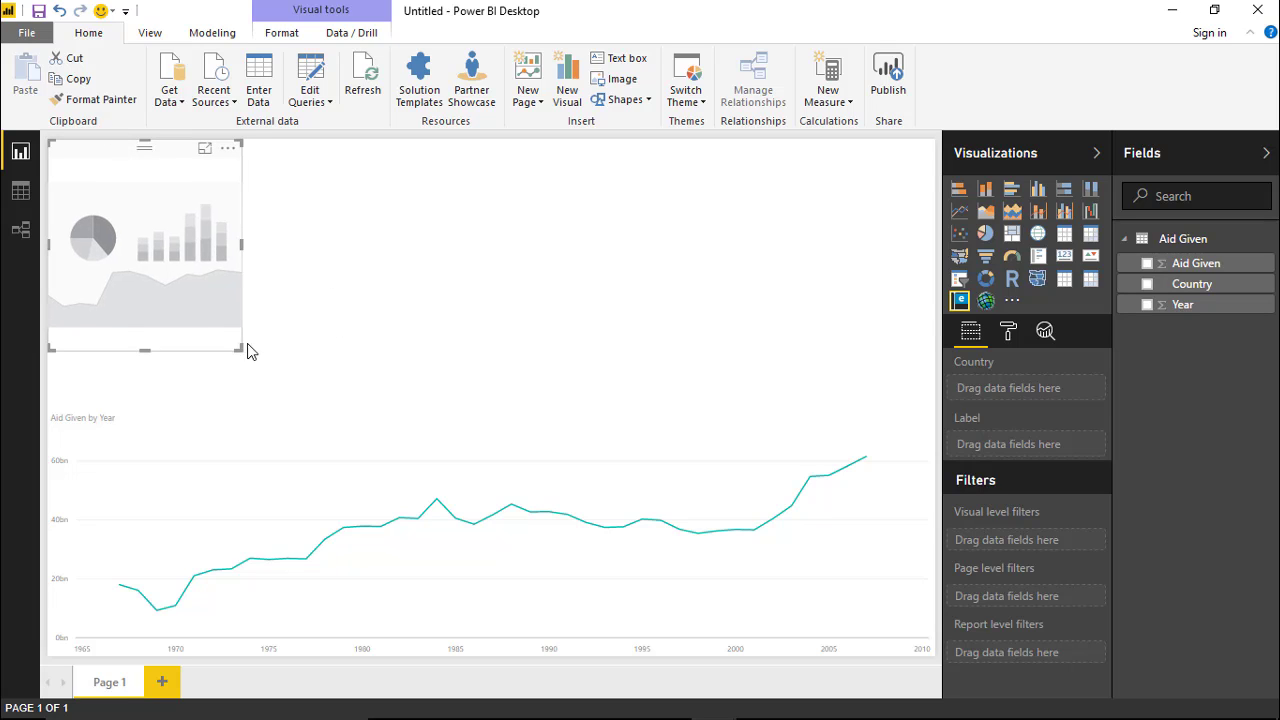
pyautogui.moveTo(240, 344); pyautogui.dragTo(932, 308)
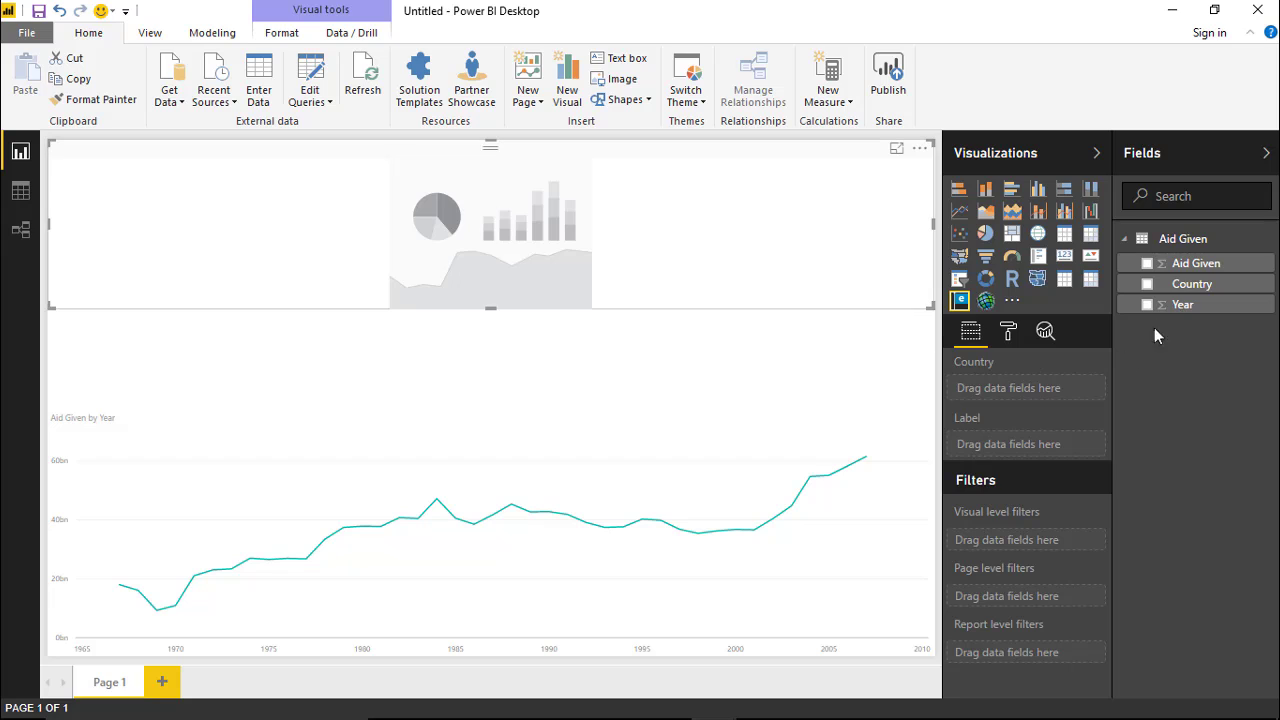
pyautogui.moveTo(1187, 289); pyautogui.dragTo(1000, 390)
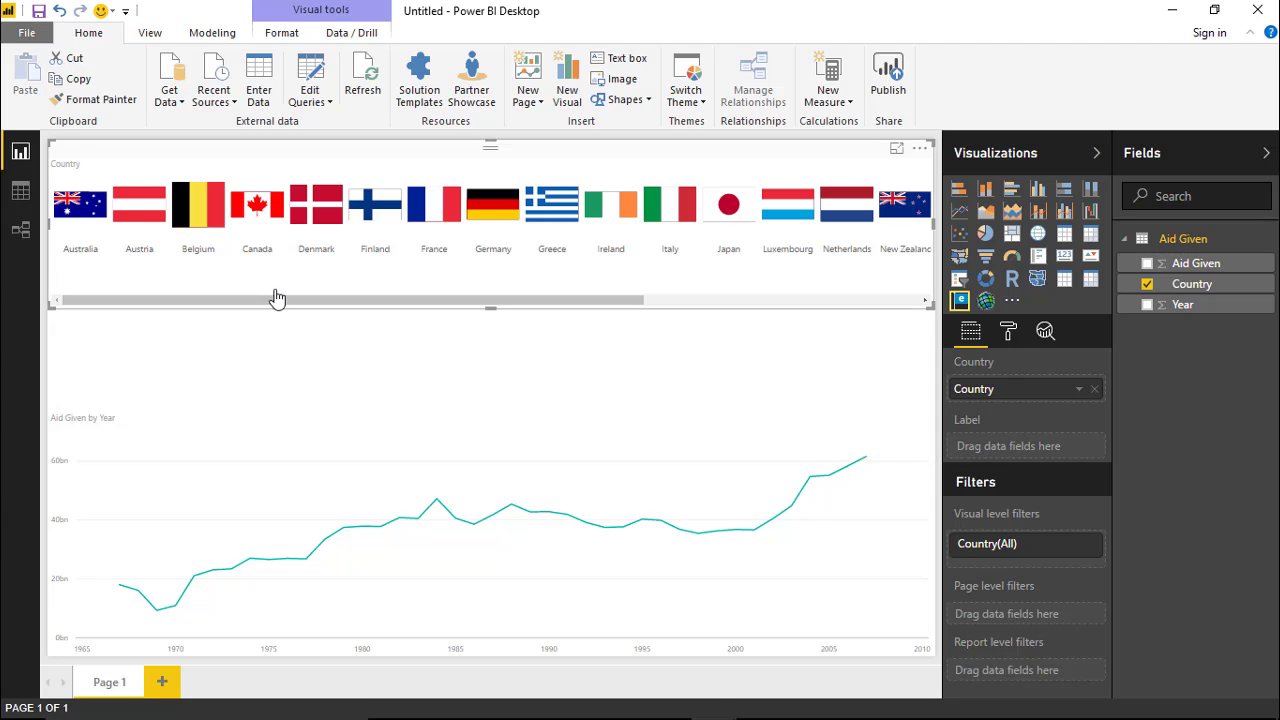
pyautogui.moveTo(286, 300); pyautogui.dragTo(314, 334)
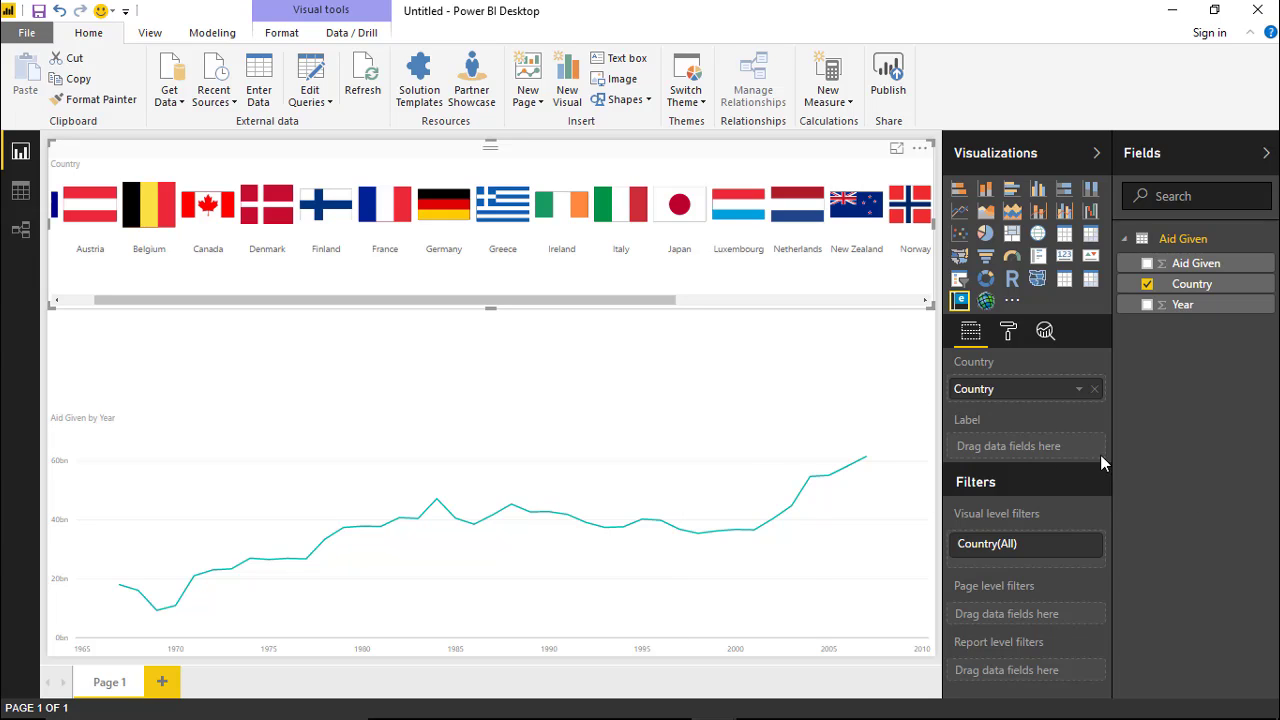
# Step: Try Aid Given as the flag visual's label, look through the resulting flags, and remove the field from the label
pyautogui.moveTo(808, 455)
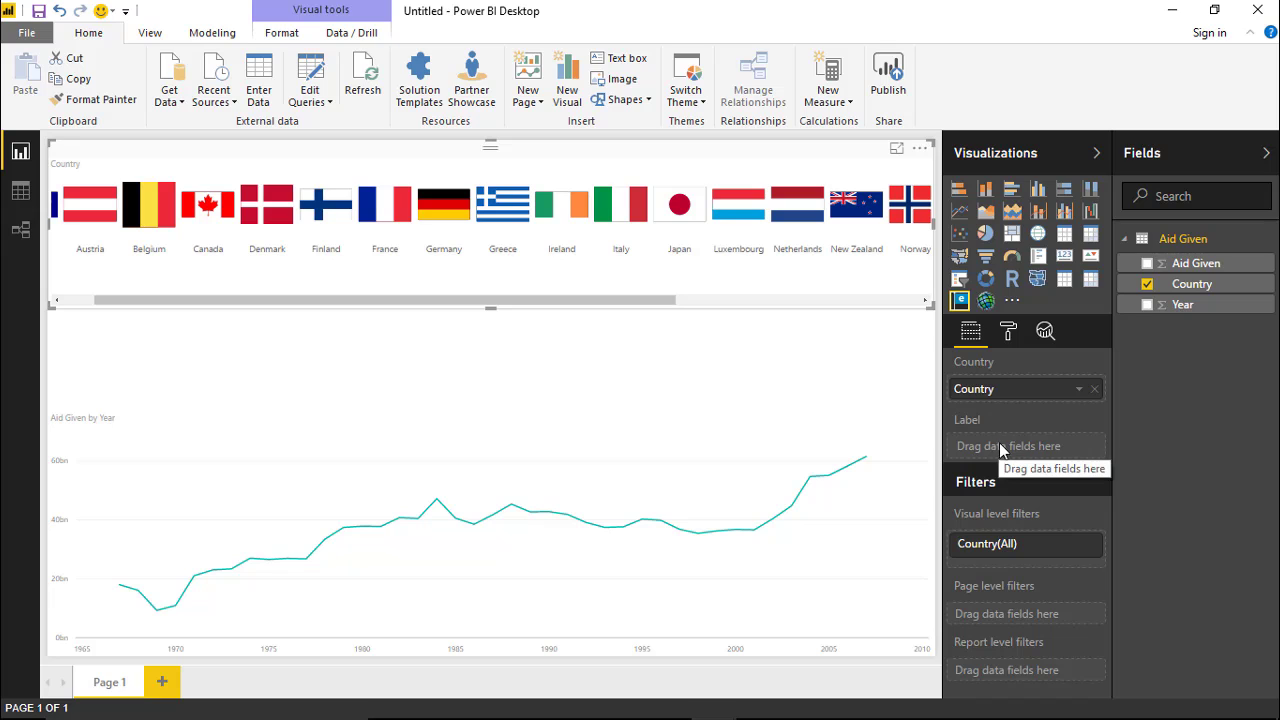
pyautogui.moveTo(1192, 265); pyautogui.dragTo(1014, 451)
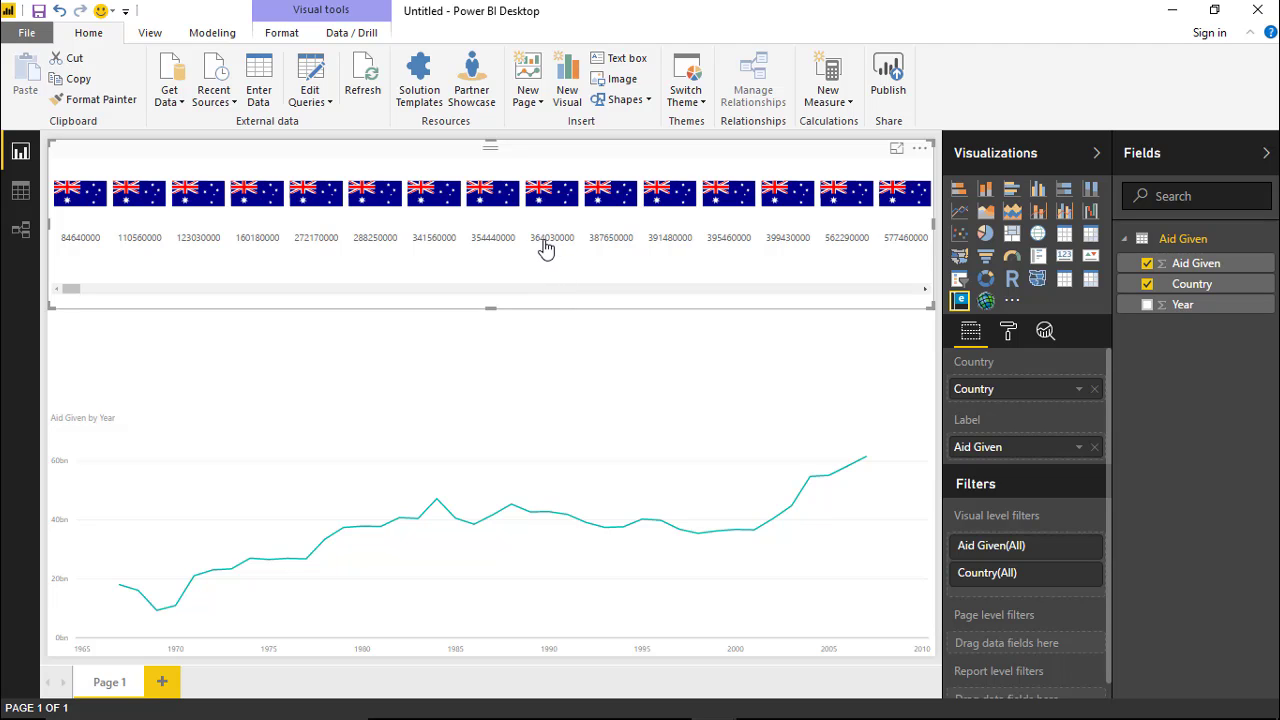
pyautogui.scroll(-10, 510, 300)
pyautogui.scroll(-10, 510, 300)
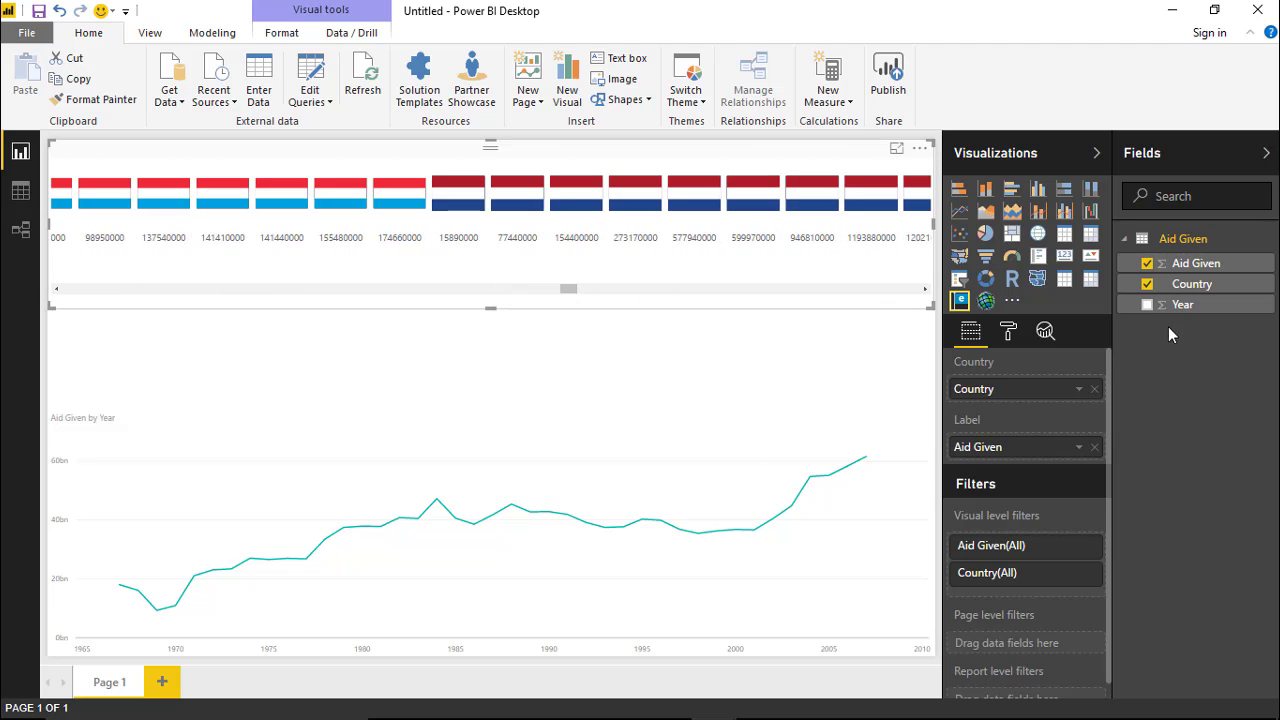
pyautogui.moveTo(570, 290); pyautogui.dragTo(40, 318)
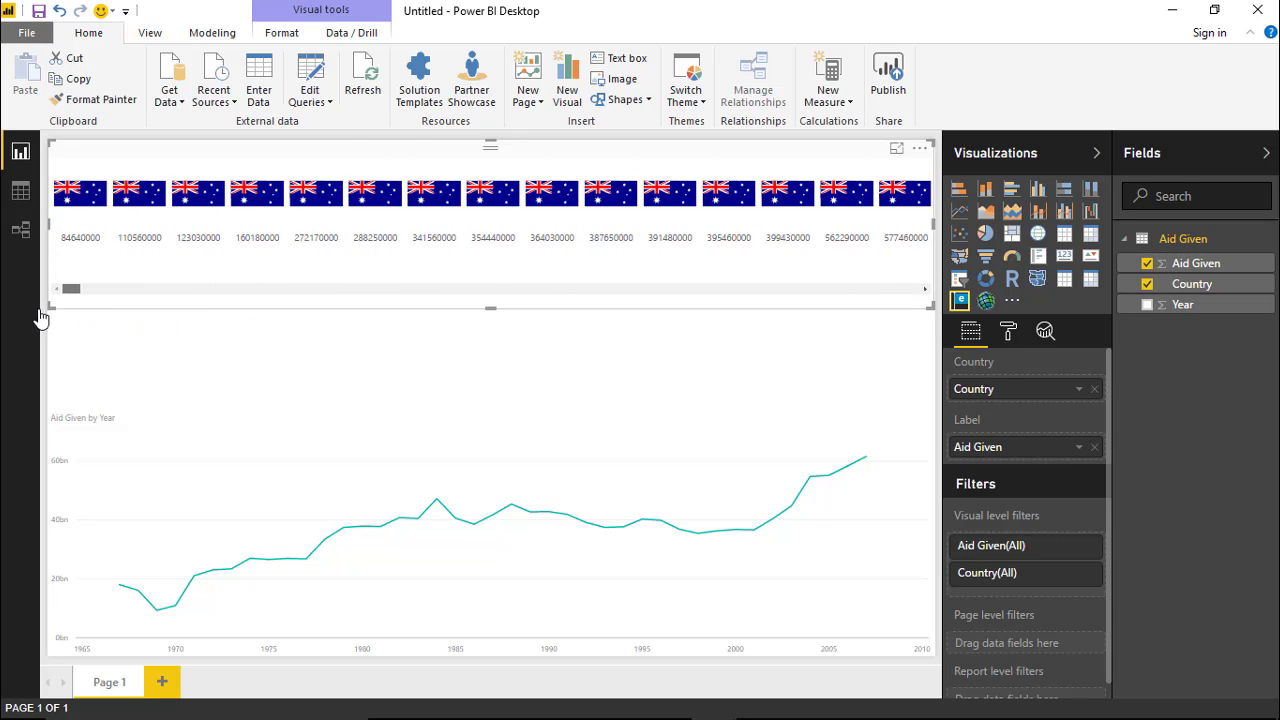
pyautogui.click(1094, 447)
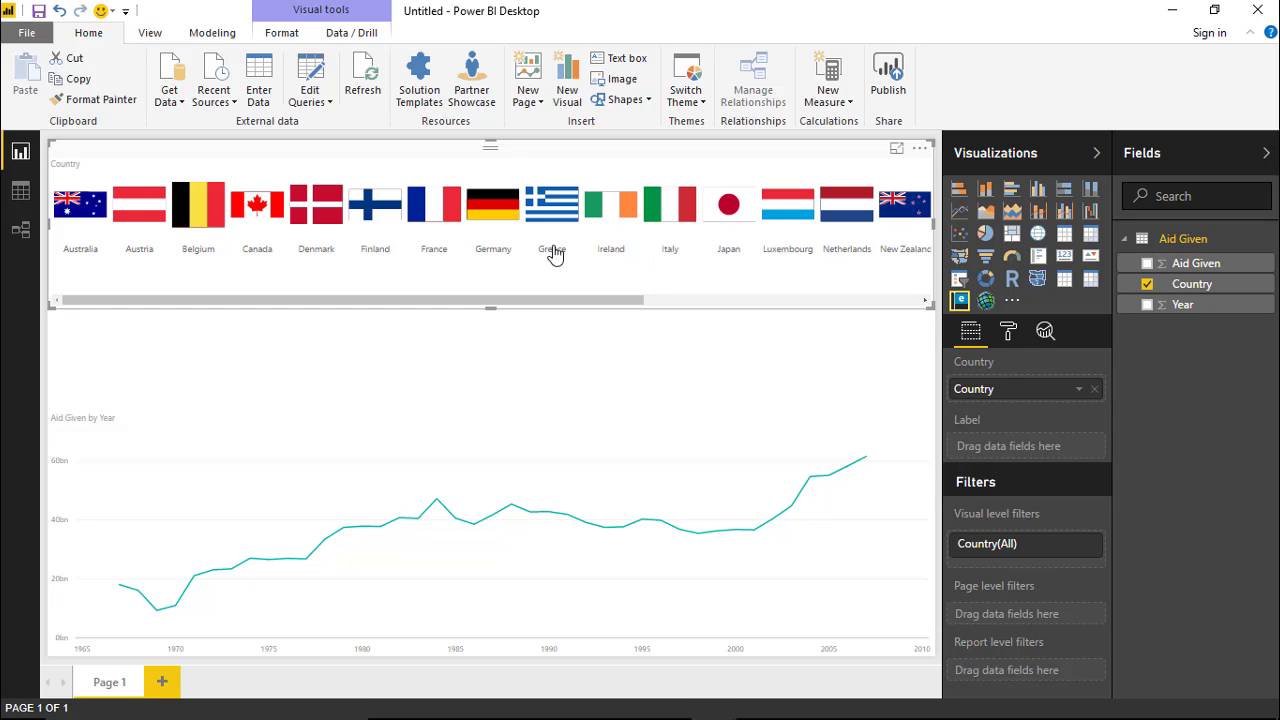
# Step: Filter the line chart by the Belgium, Canada and Denmark flags in turn
pyautogui.click(198, 210)
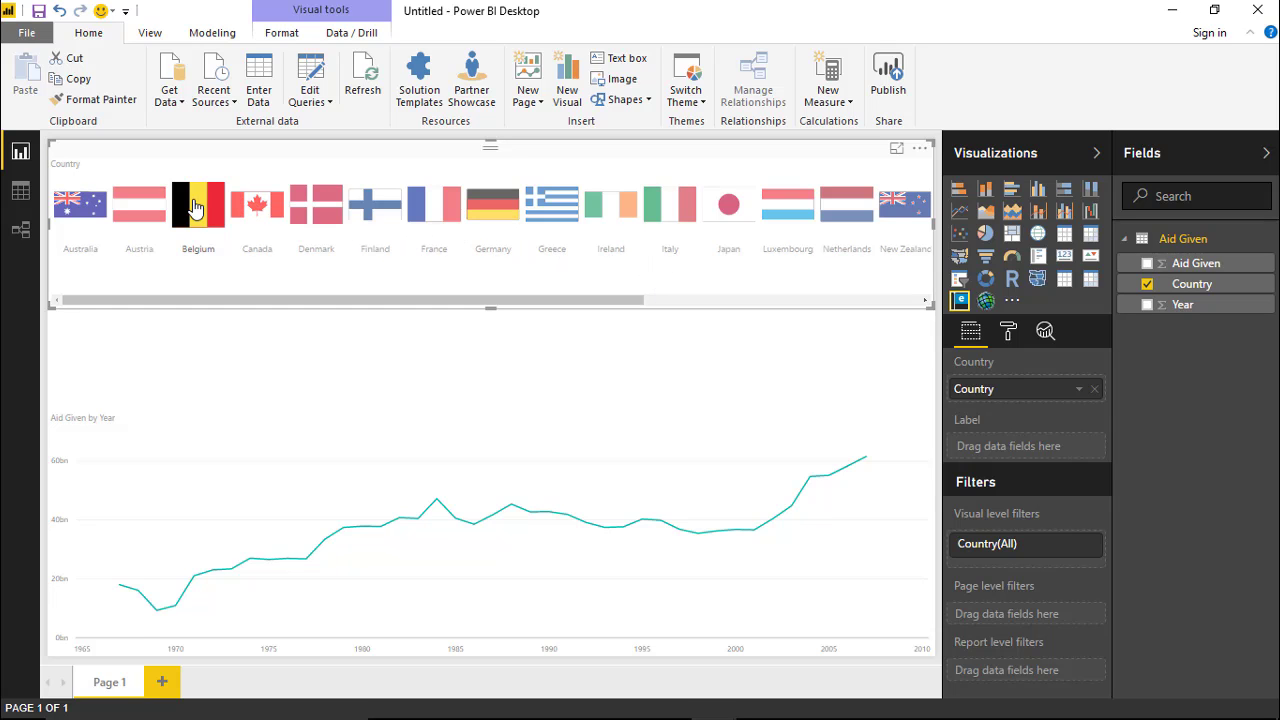
pyautogui.click(238, 210)
pyautogui.click(196, 219)
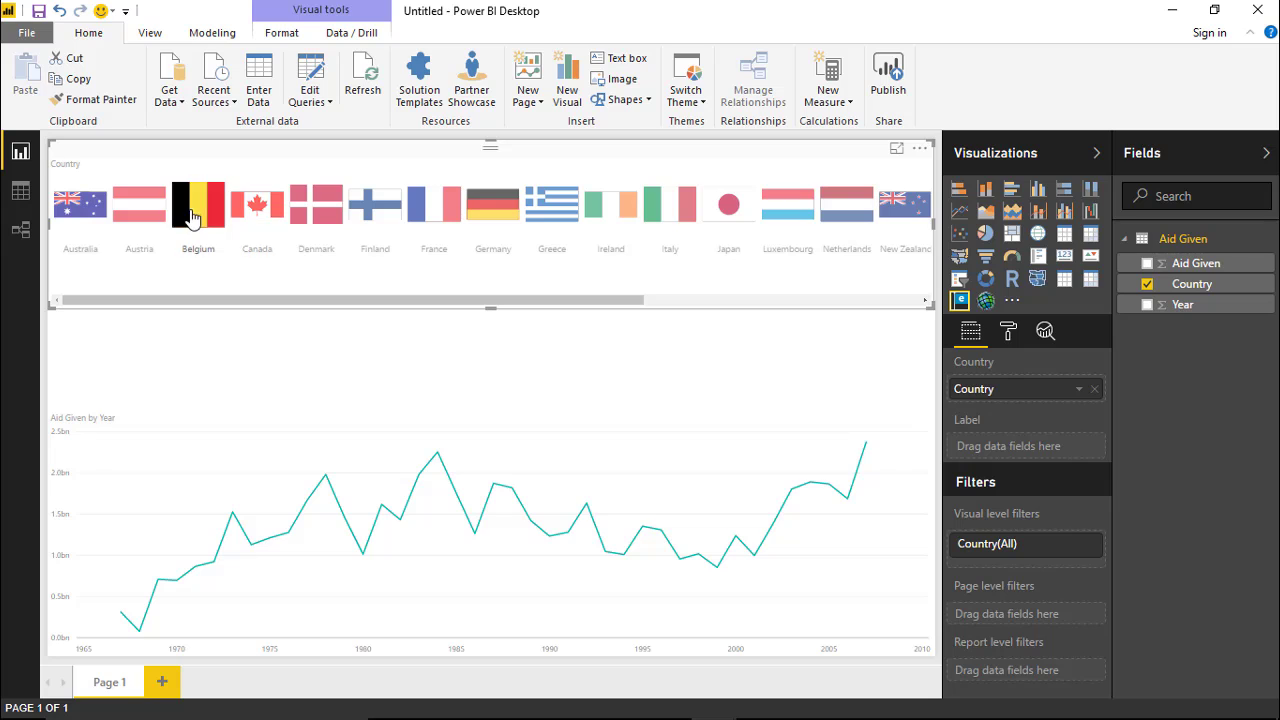
pyautogui.click(265, 220)
pyautogui.click(328, 220)
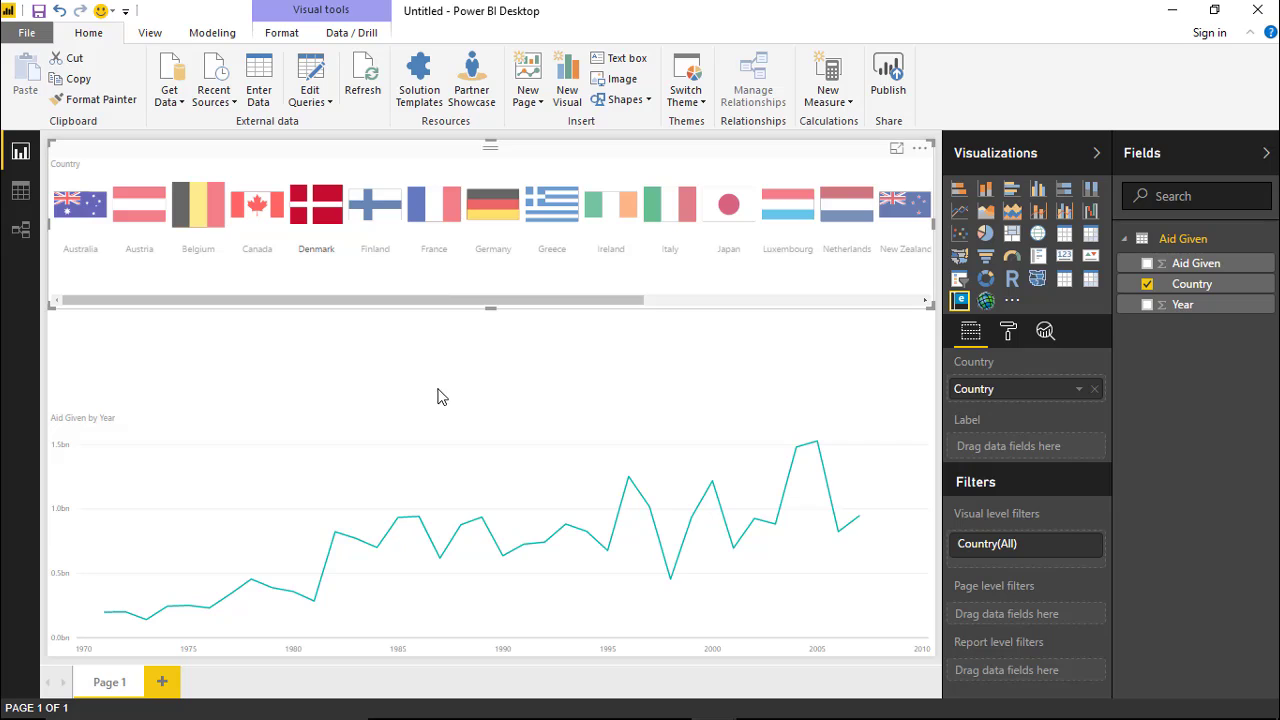
# Step: Set the flag visual's data label text size to 18 and turn its data labels off
pyautogui.moveTo(491, 307); pyautogui.dragTo(646, 303)
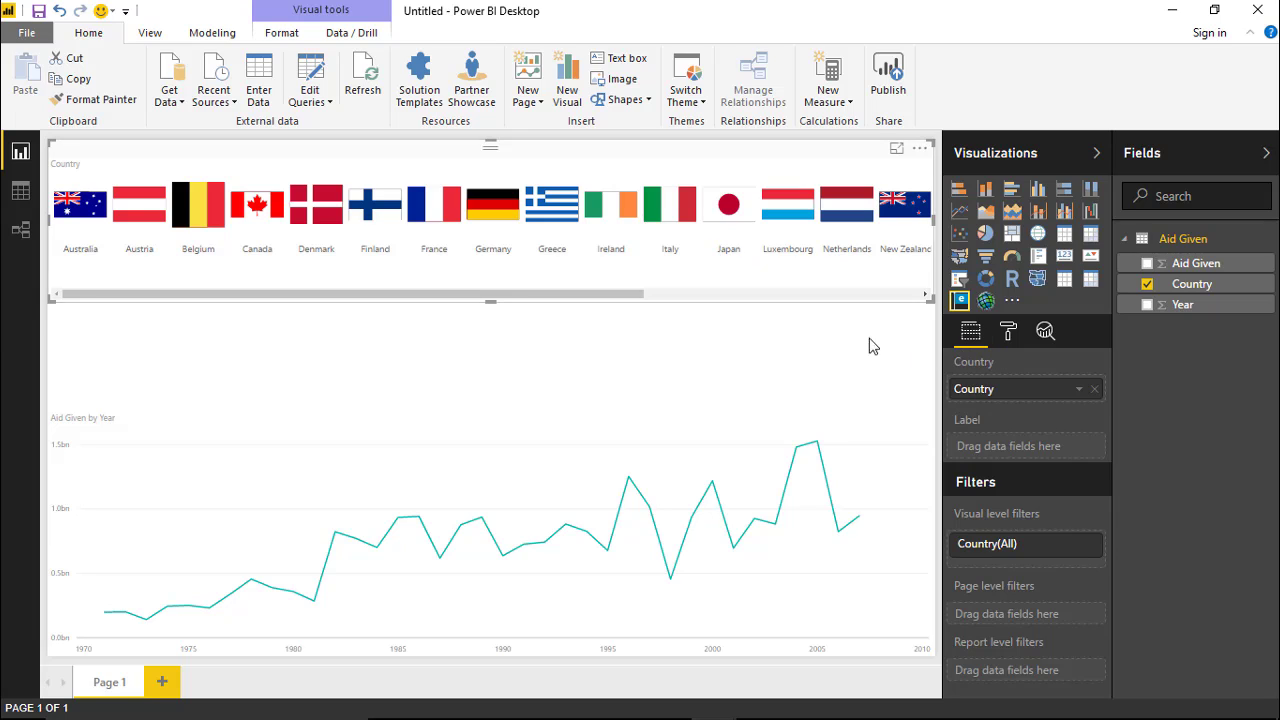
pyautogui.click(1007, 334)
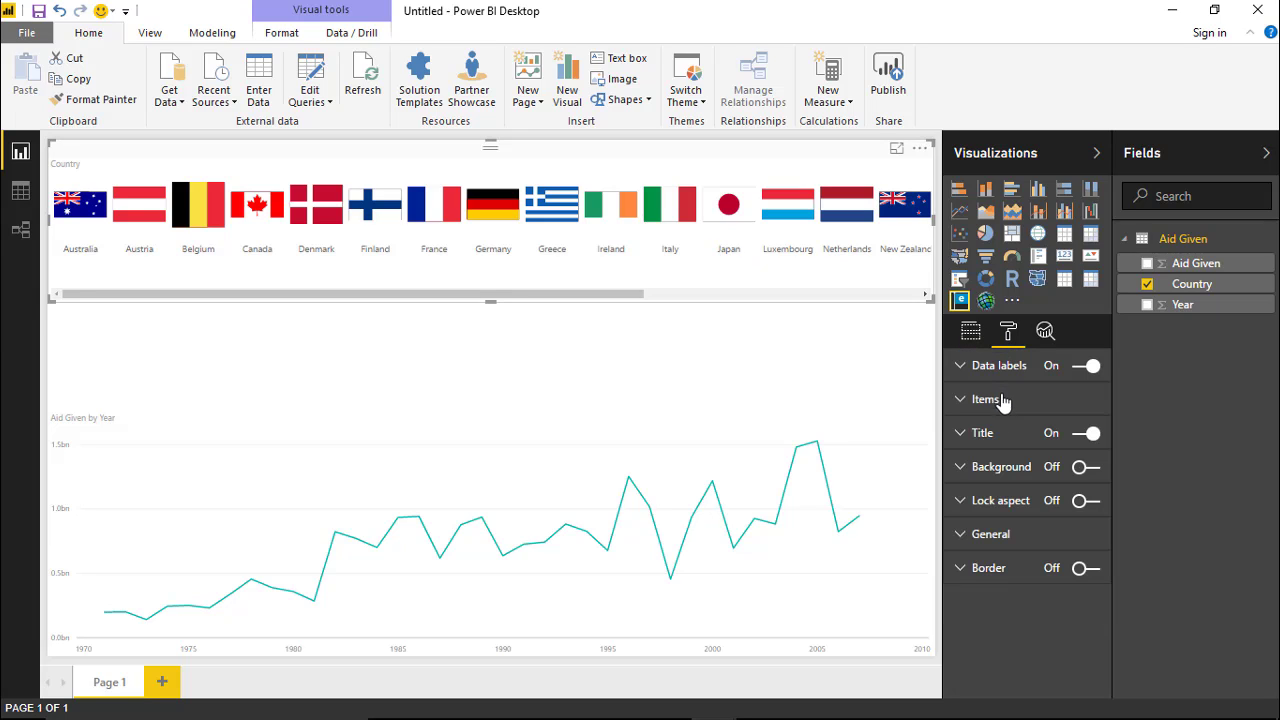
pyautogui.click(1086, 366)
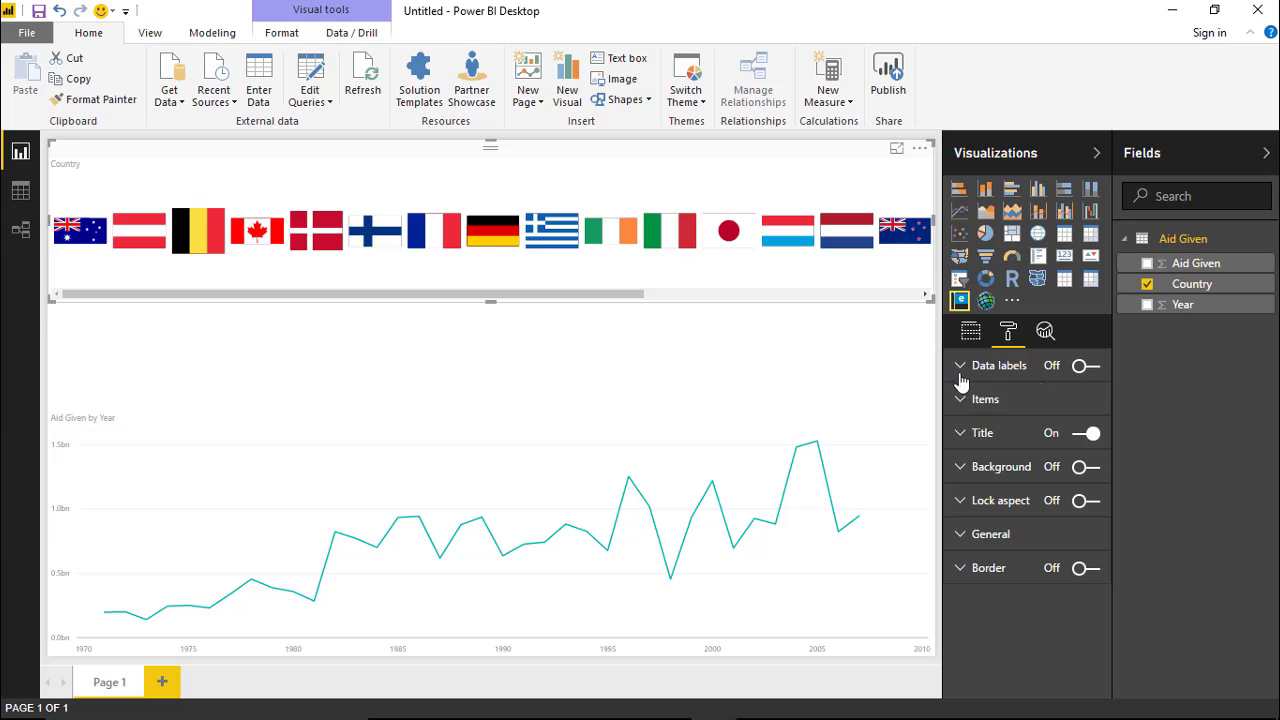
pyautogui.click(1086, 366)
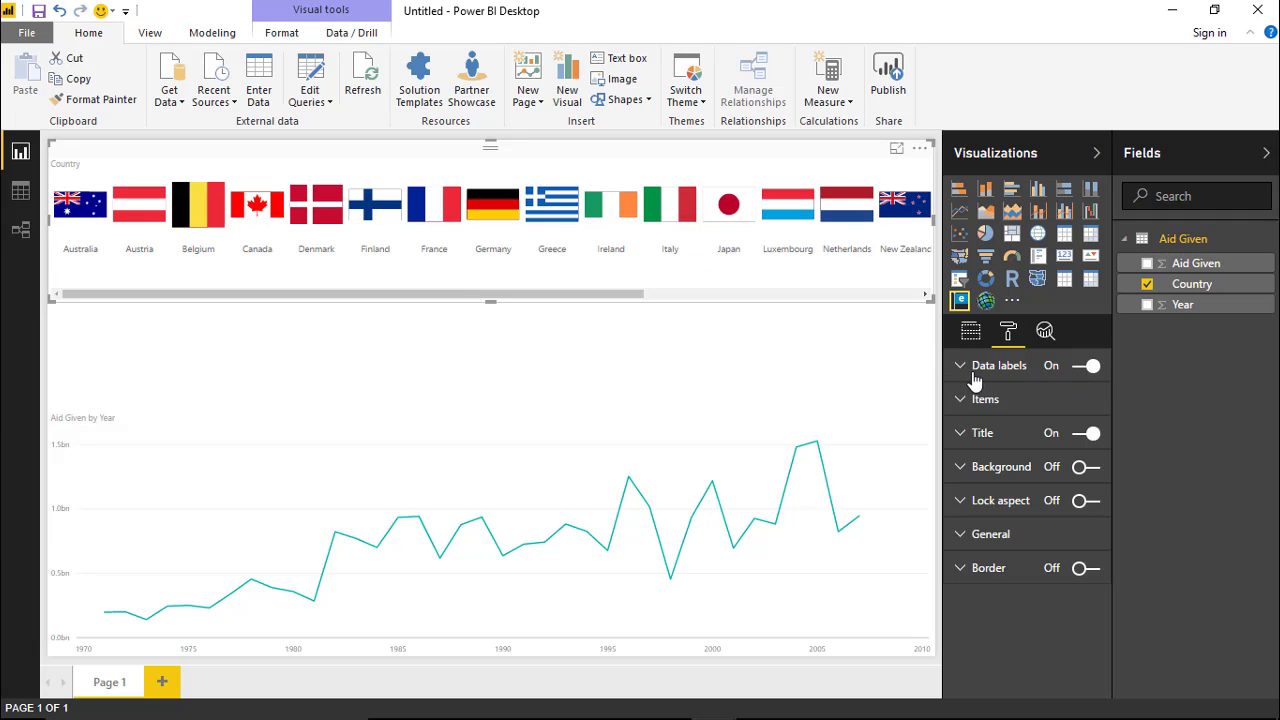
pyautogui.click(960, 366)
pyautogui.click(1086, 366)
pyautogui.click(1086, 366)
pyautogui.moveTo(1051, 432); pyautogui.dragTo(1061, 434)
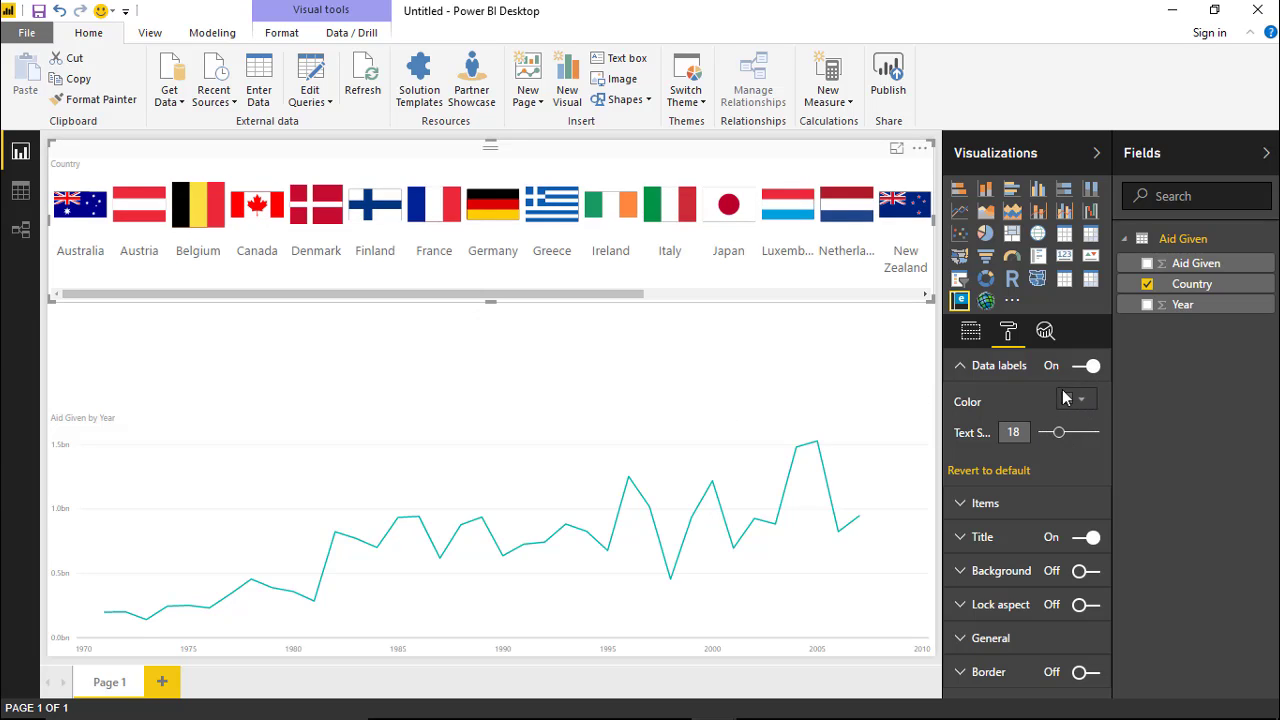
pyautogui.click(1090, 367)
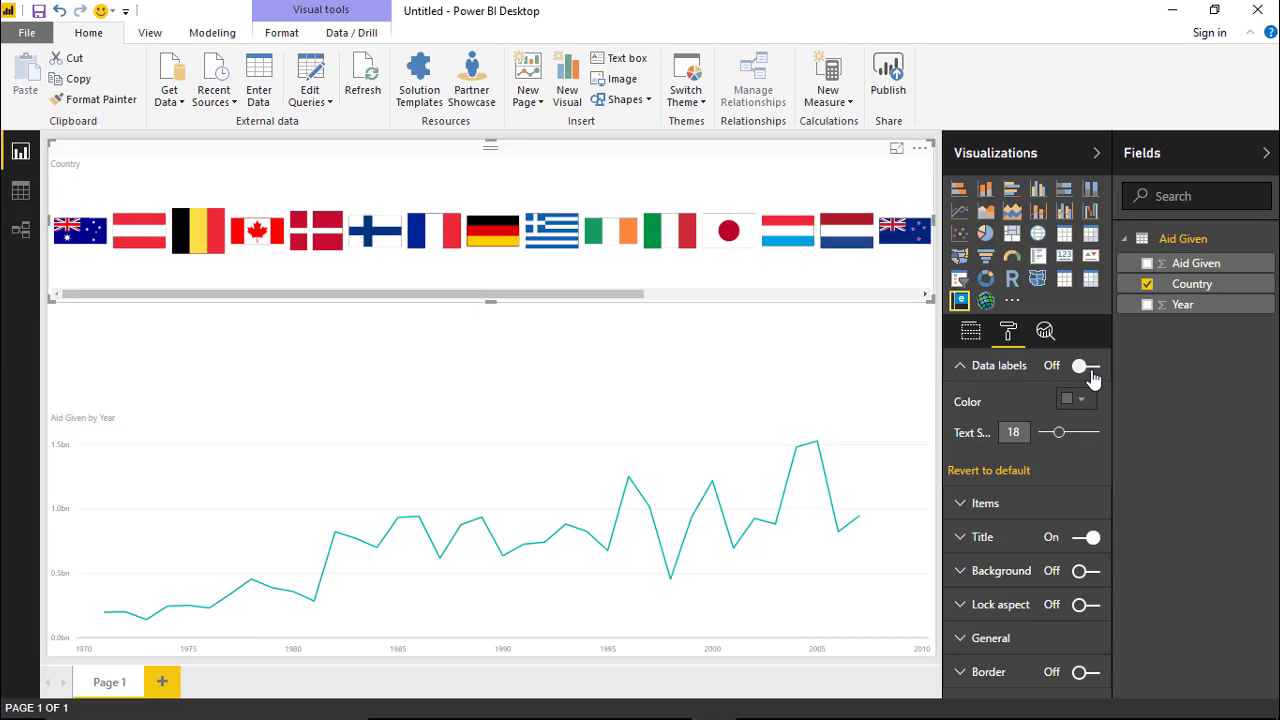
pyautogui.click(962, 365)
# Step: Try the flag items with their shadow off and on again, and turn off the flag visual's title
pyautogui.click(965, 405)
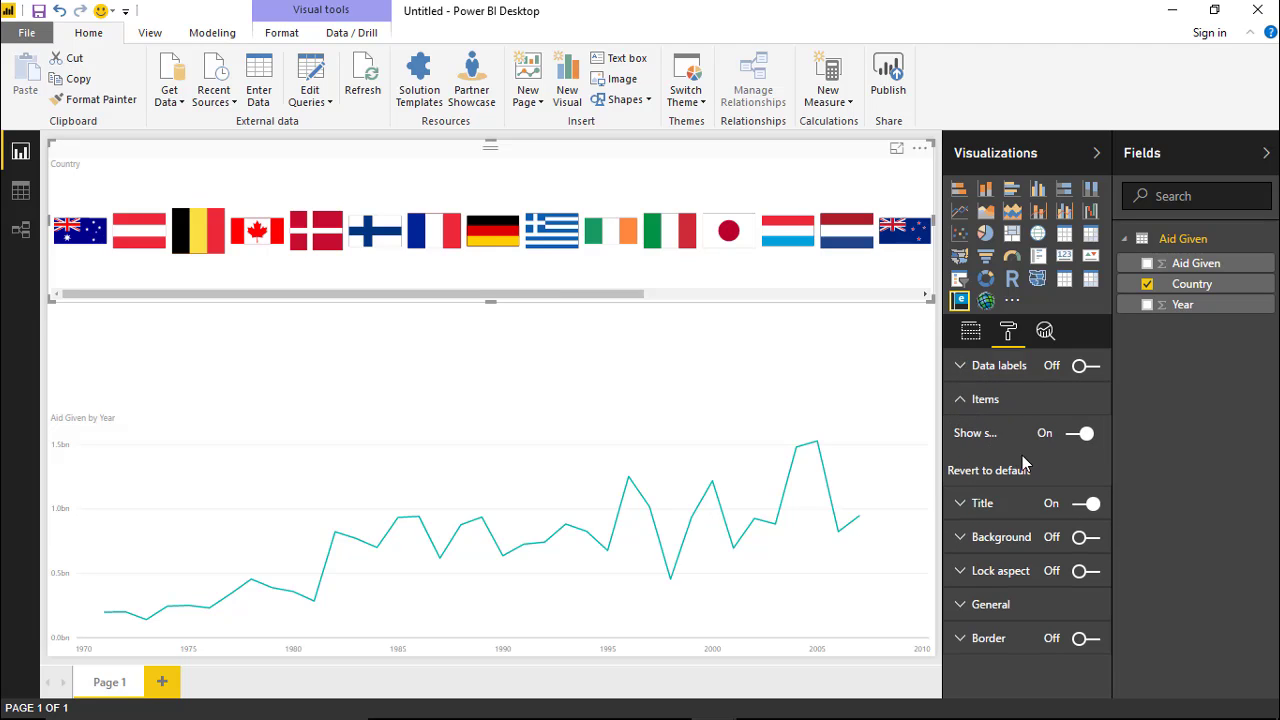
pyautogui.moveTo(939, 442); pyautogui.dragTo(905, 442)
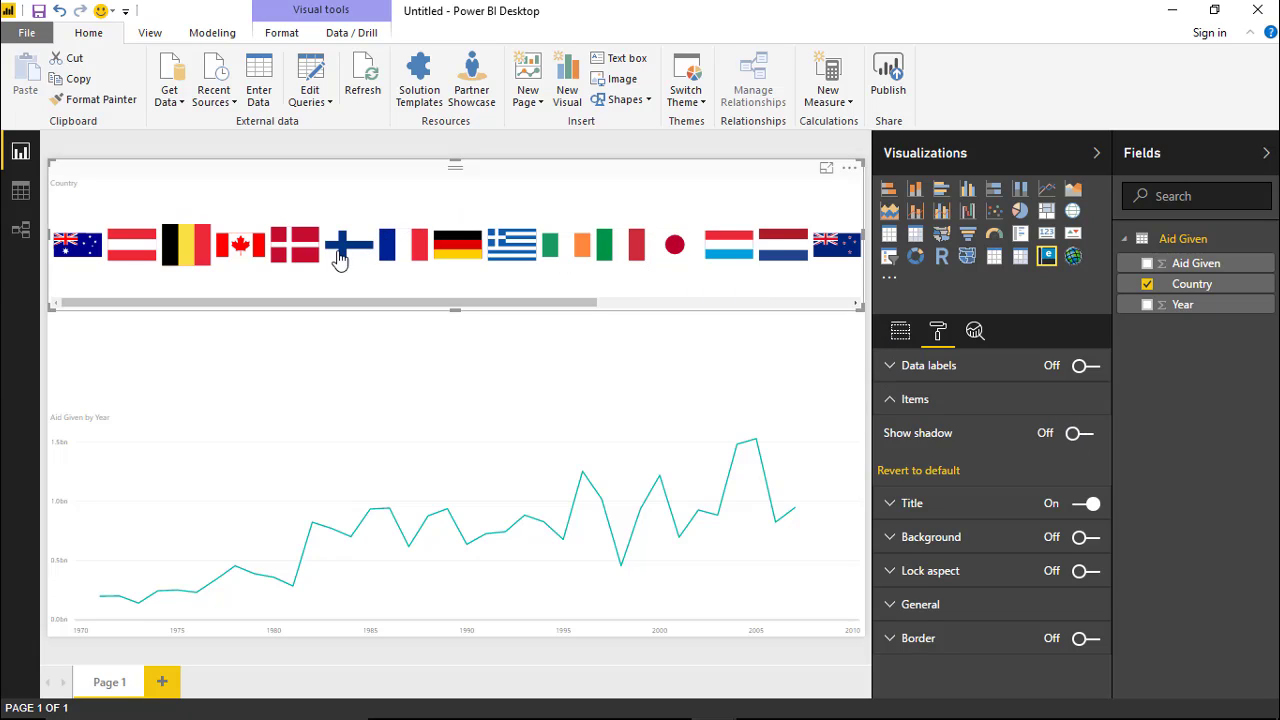
pyautogui.click(1078, 436)
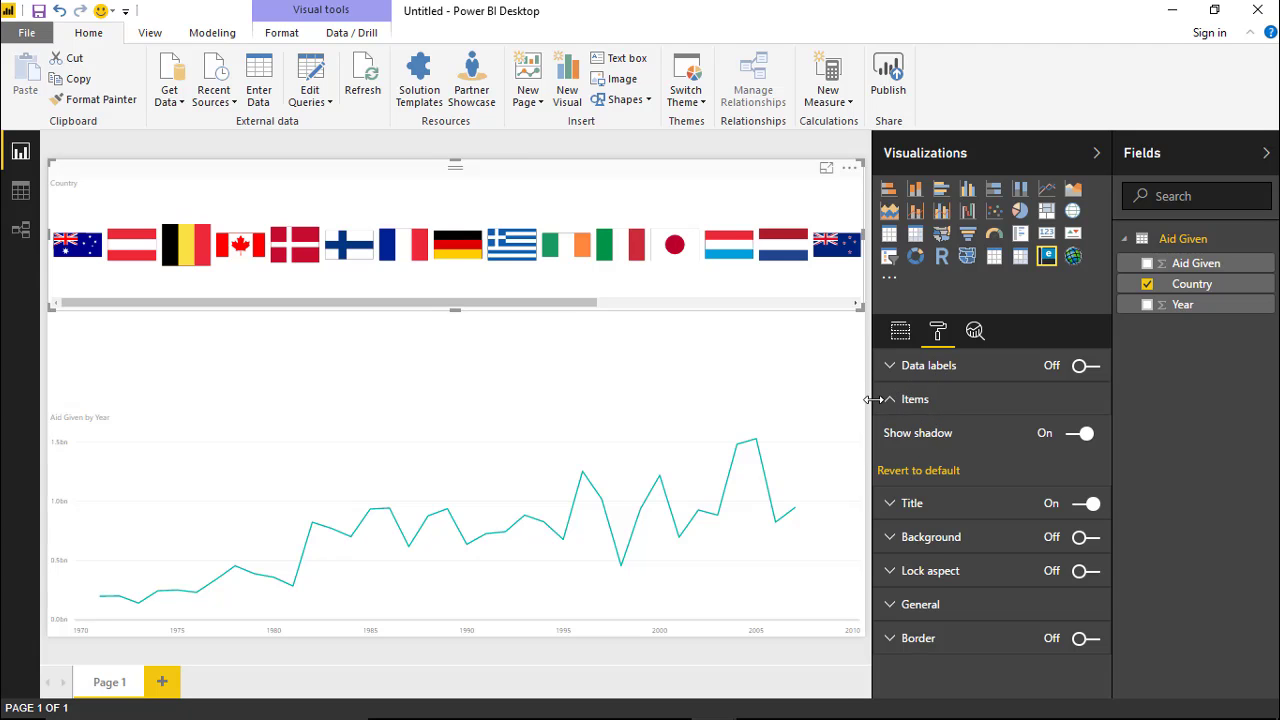
pyautogui.moveTo(870, 400); pyautogui.dragTo(916, 400)
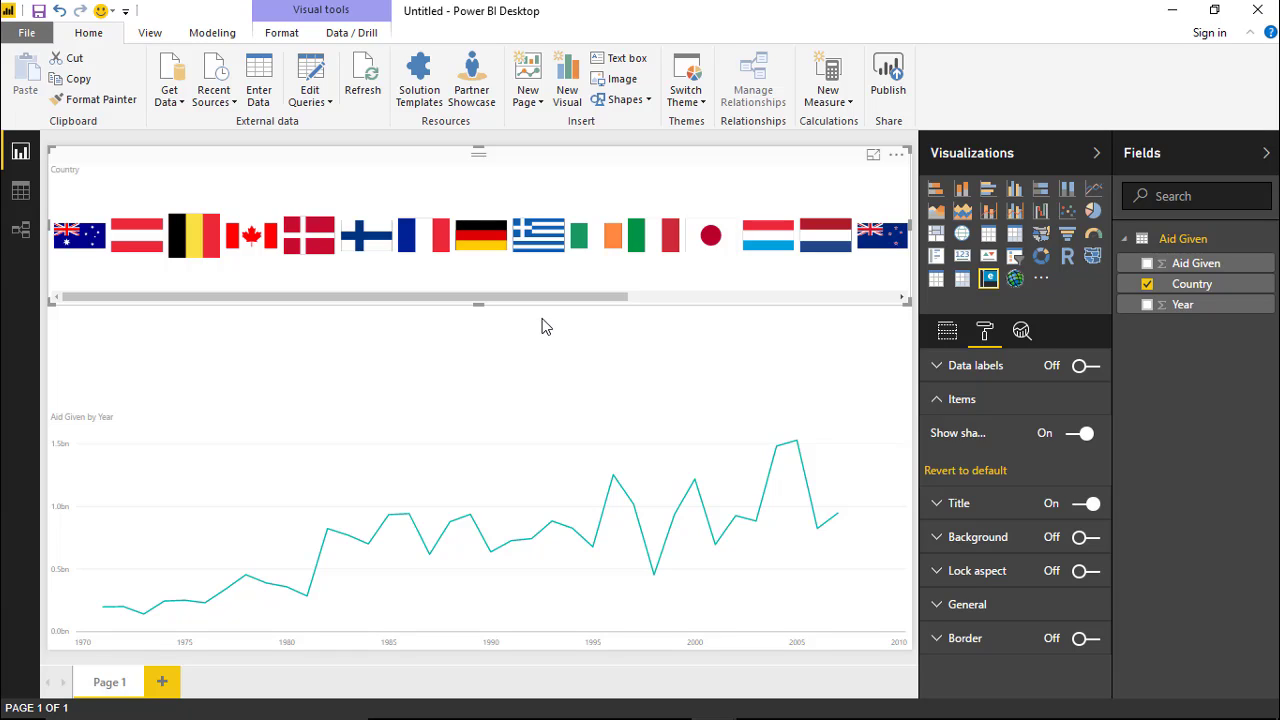
pyautogui.moveTo(605, 298); pyautogui.dragTo(575, 306)
pyautogui.click(1088, 504)
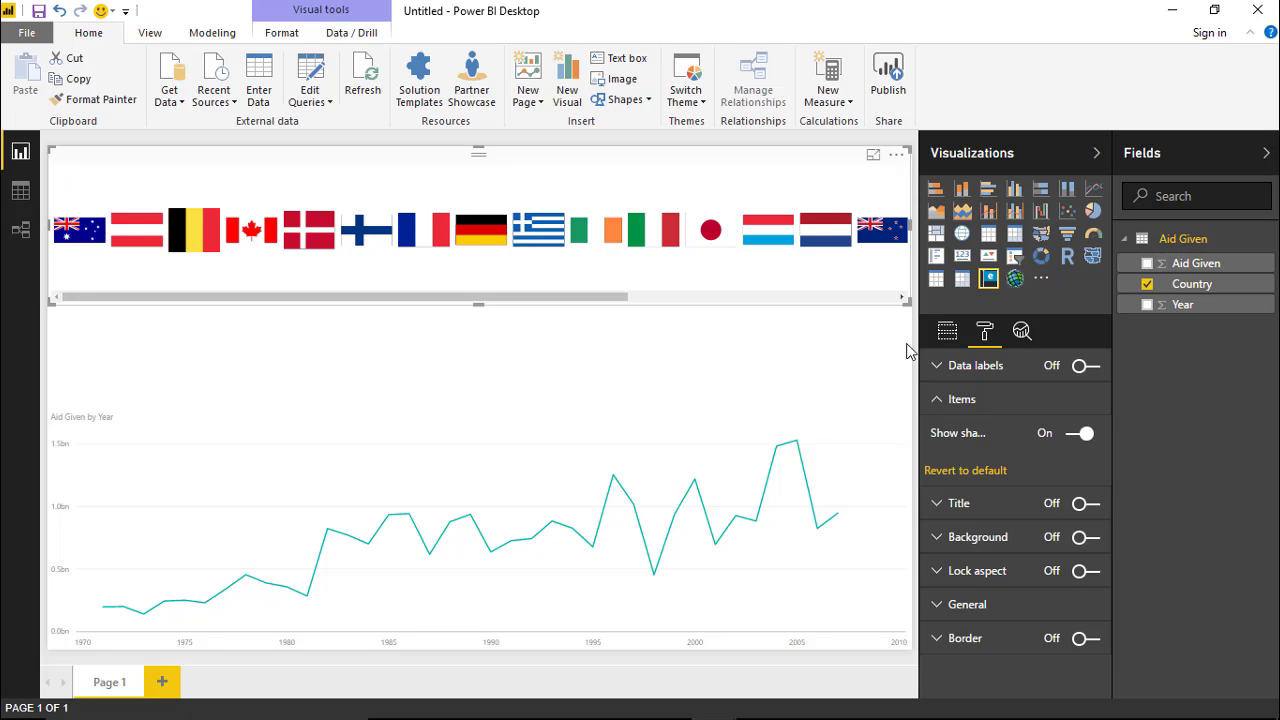
# Step: Apply a Top N visual level filter on Country to the flag visual, showing the top 5 by Aid Given
pyautogui.click(946, 336)
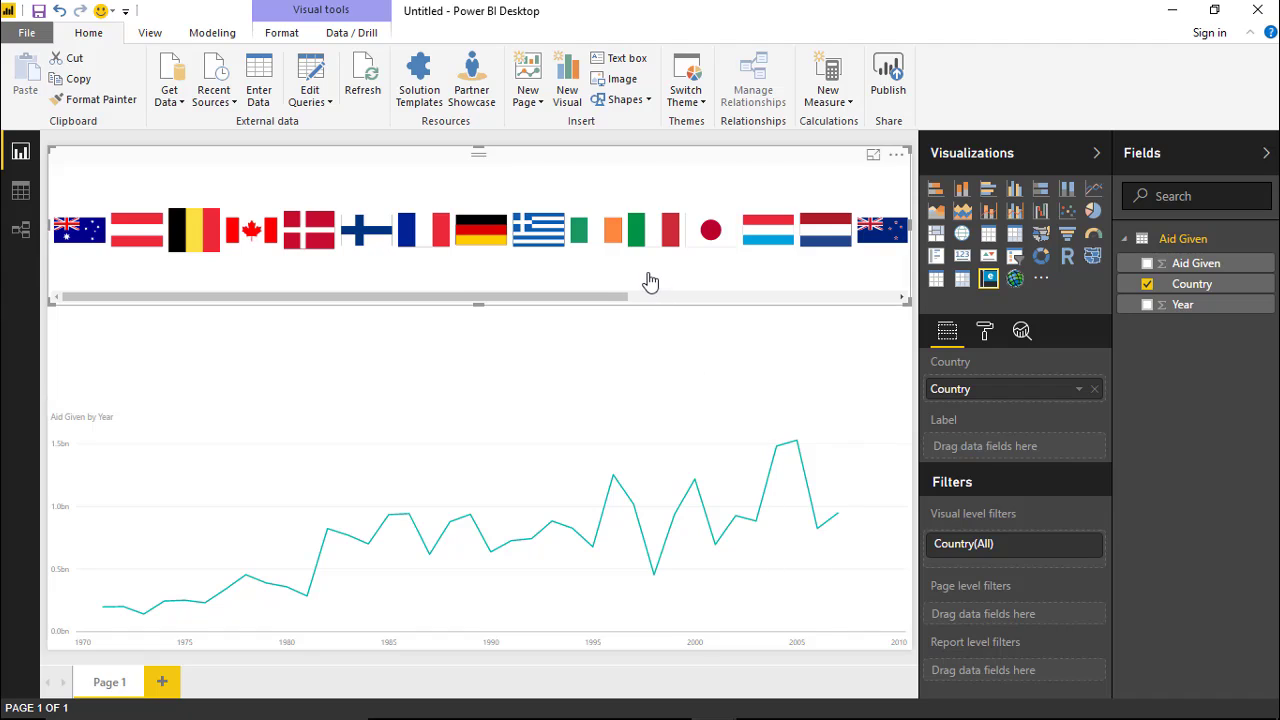
pyautogui.click(1087, 553)
pyautogui.scroll(-5, 1080, 550)
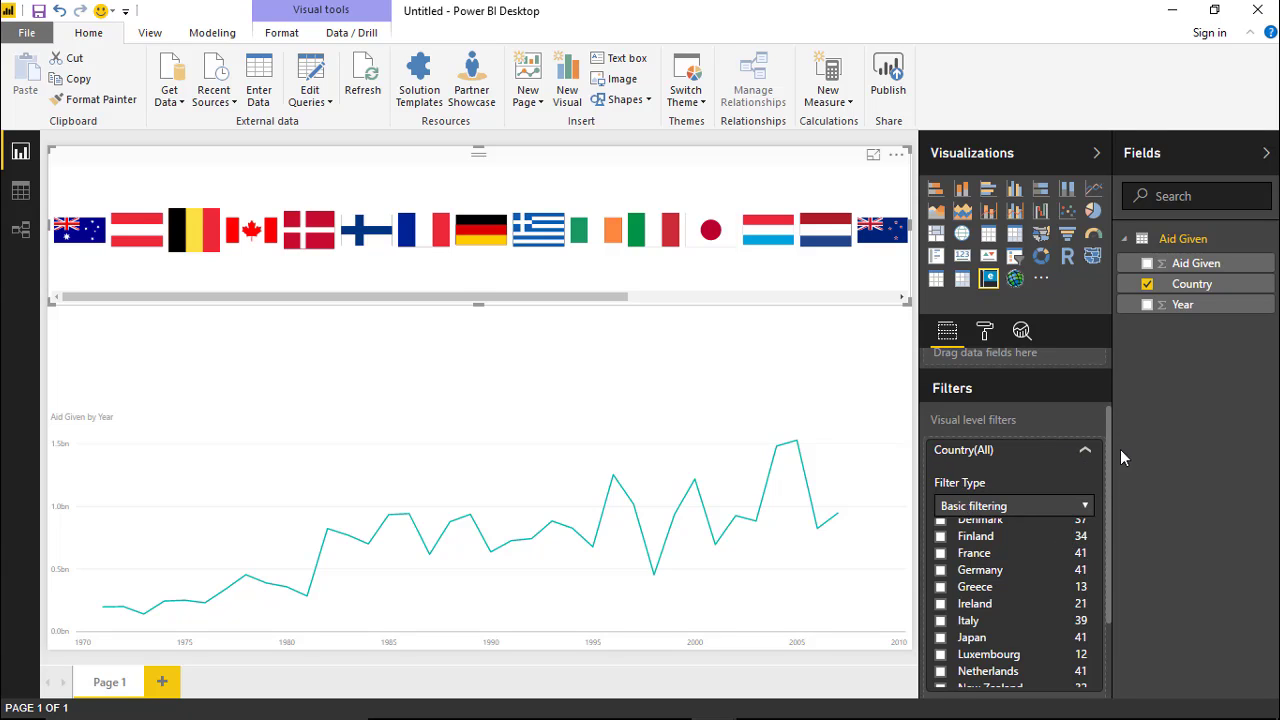
pyautogui.click(1011, 507)
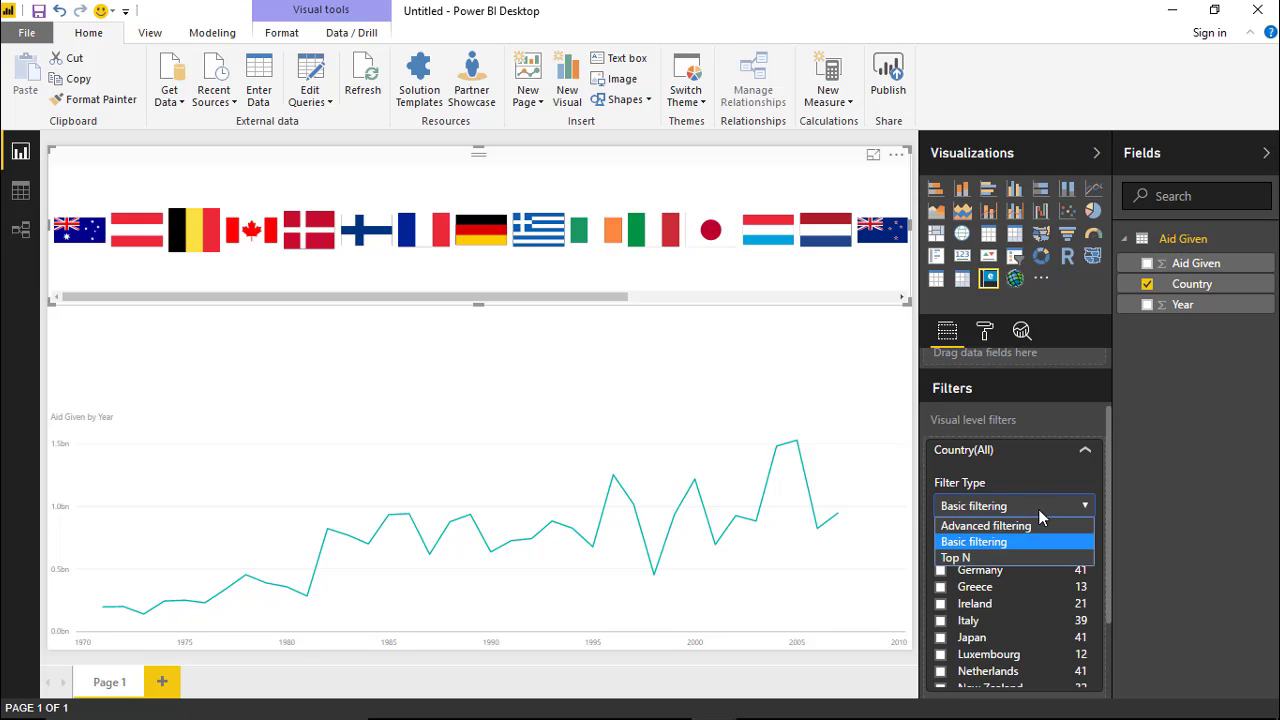
pyautogui.click(1001, 564)
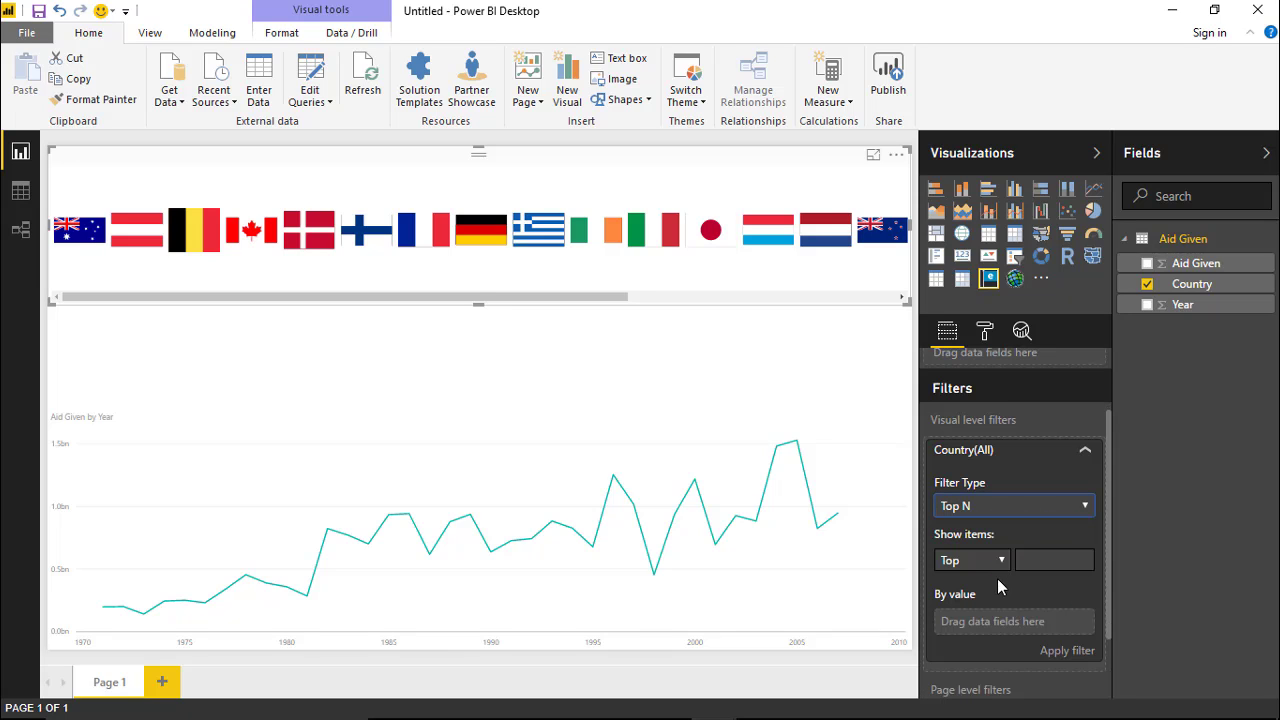
pyautogui.click(1030, 563)
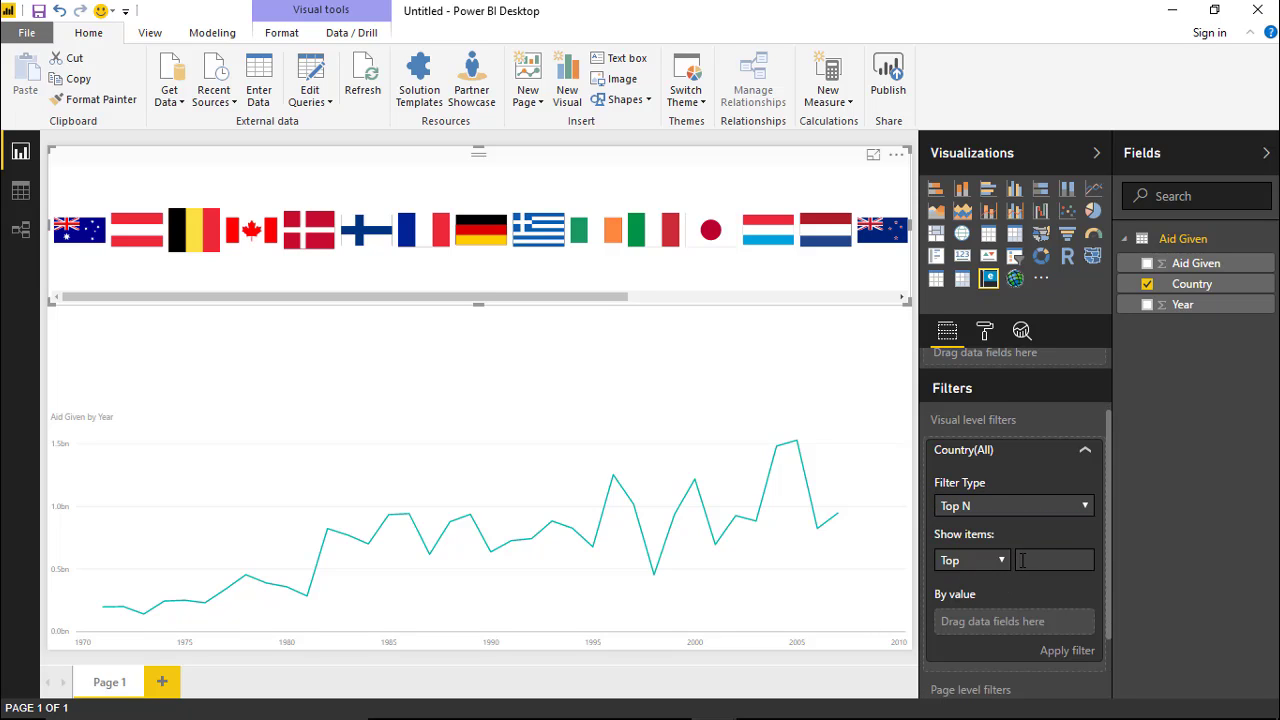
pyautogui.scroll(-1, 944, 624)
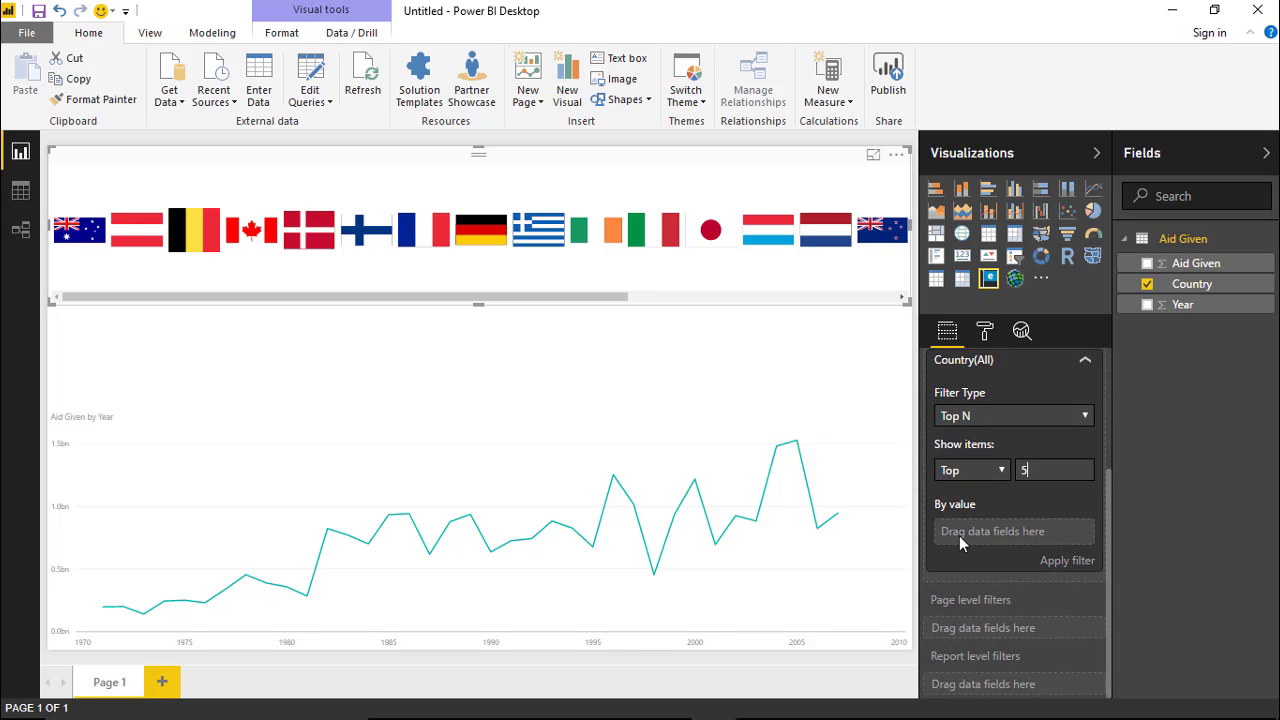
pyautogui.moveTo(1185, 264); pyautogui.dragTo(1034, 535)
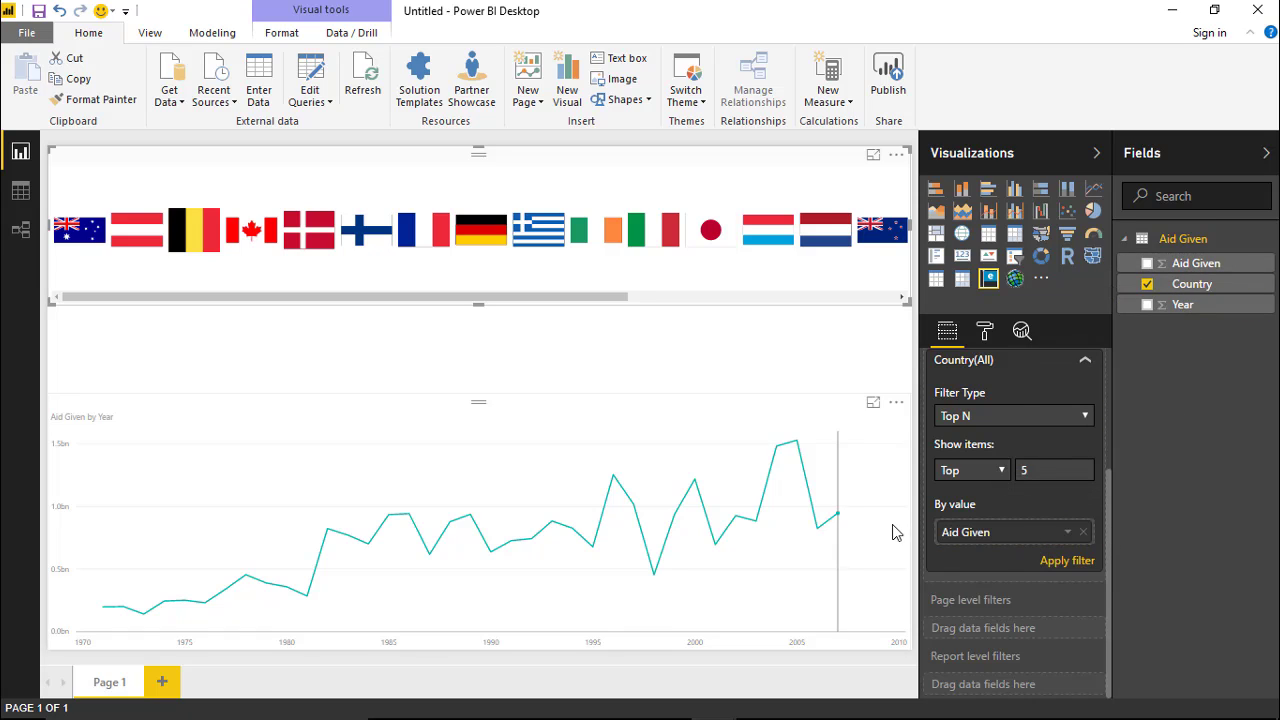
pyautogui.click(1066, 561)
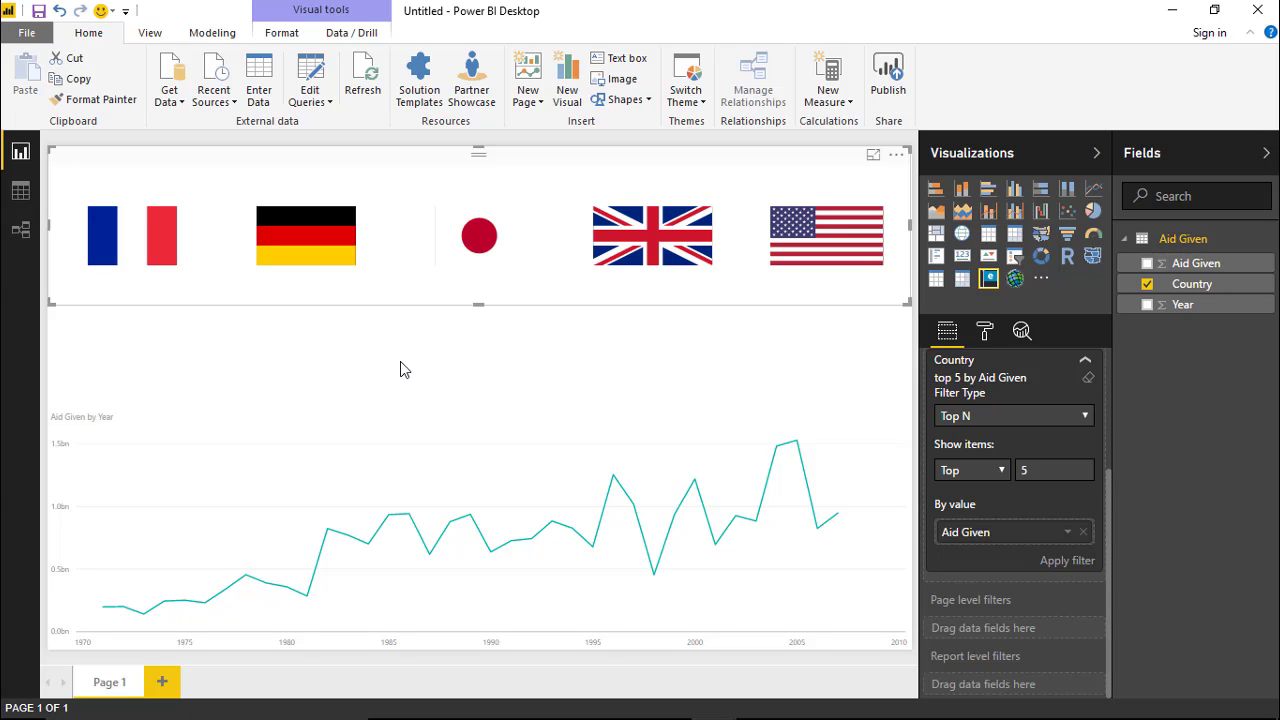
# Step: Add a card with the Country field, spanning the page width between the flags and the line chart
pyautogui.click(822, 356)
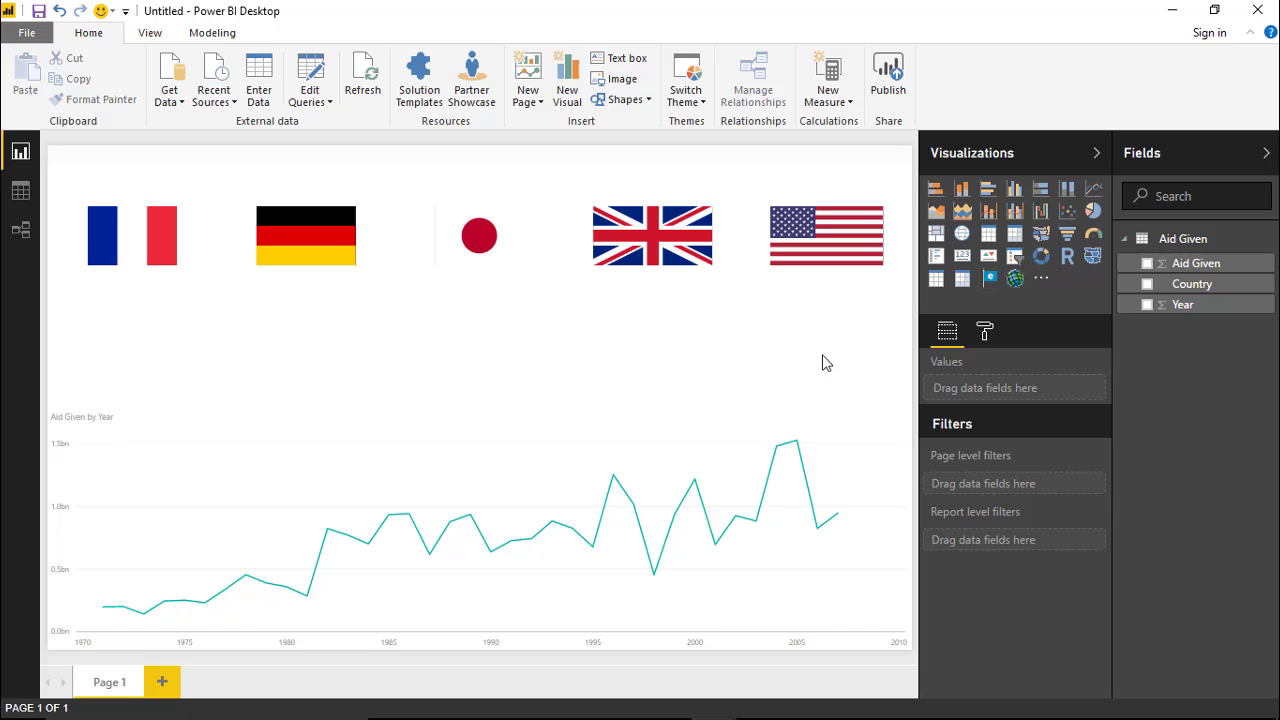
pyautogui.click(963, 258)
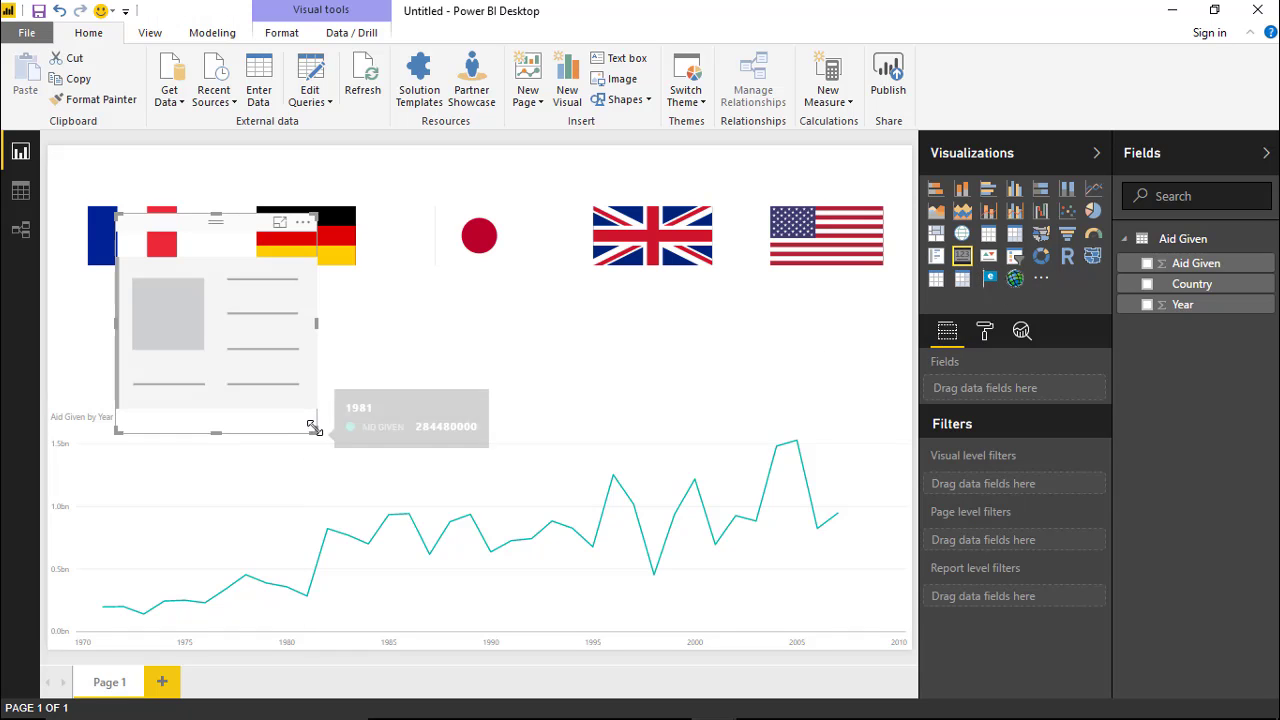
pyautogui.moveTo(313, 427); pyautogui.dragTo(906, 372)
pyautogui.moveTo(116, 213); pyautogui.dragTo(23, 298)
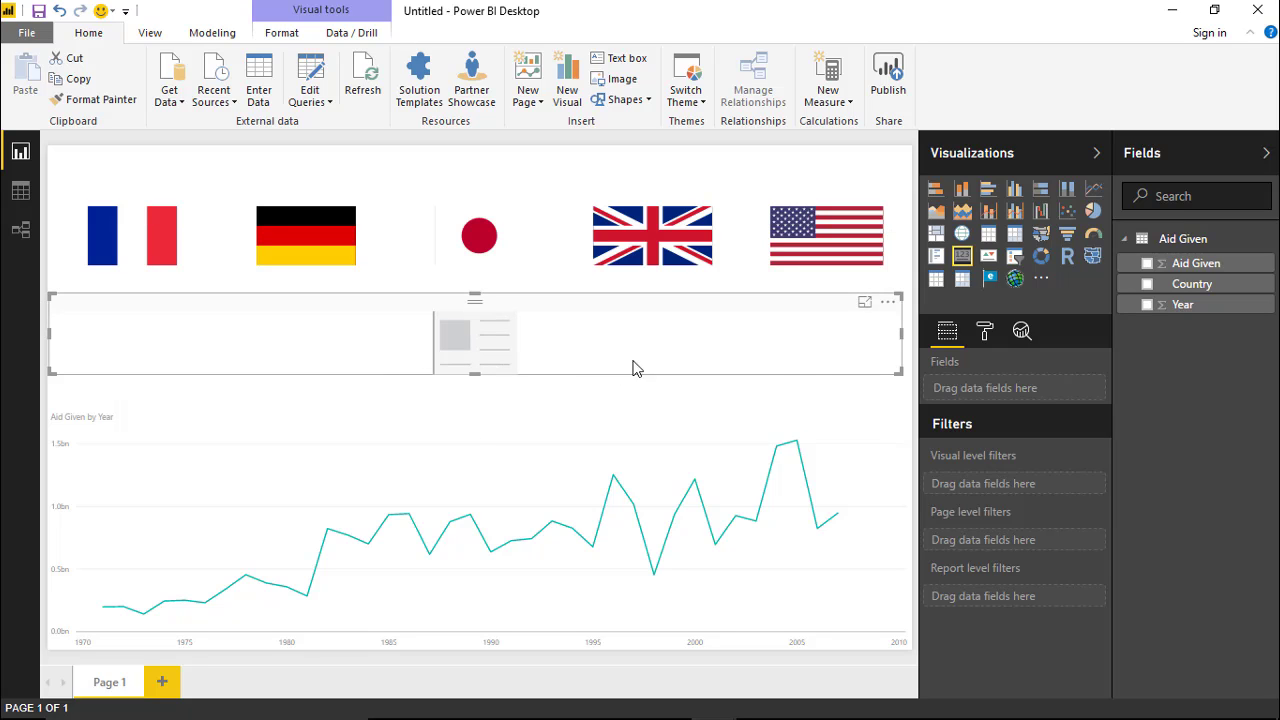
pyautogui.moveTo(1175, 285); pyautogui.dragTo(1048, 400)
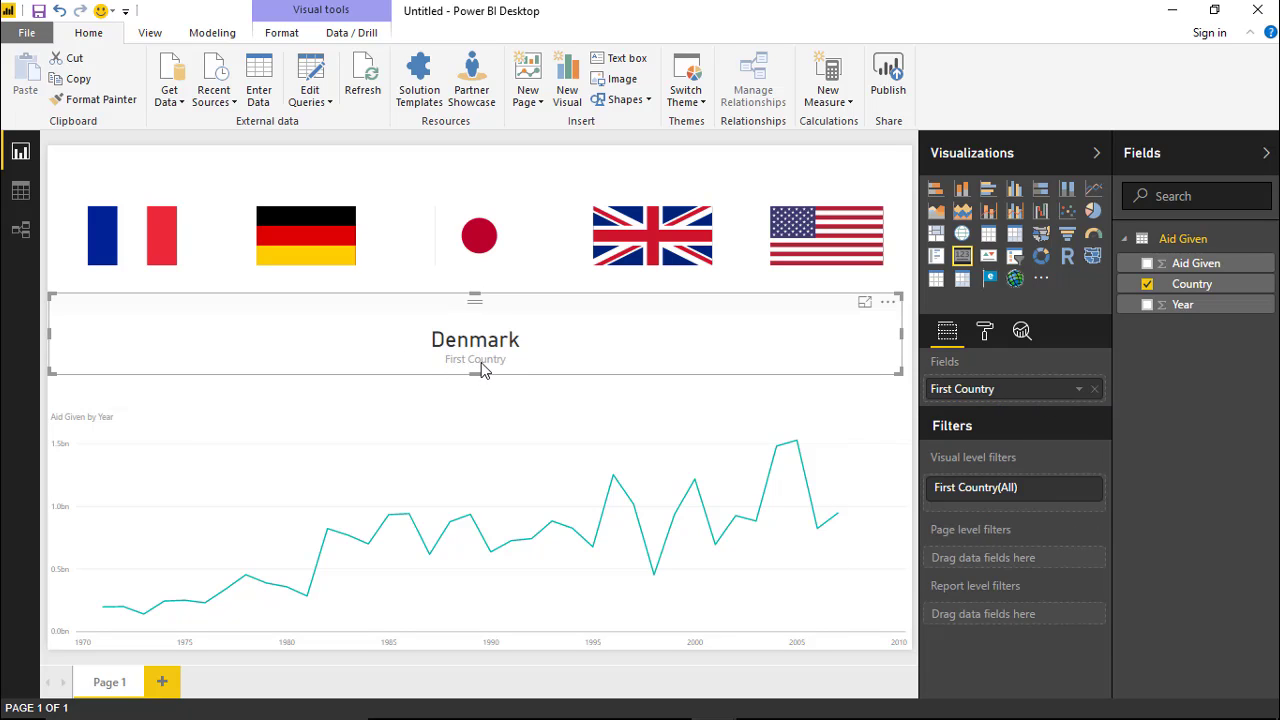
# Step: Select the five remaining flags one after another to check the card and line chart, and clear the flag selection
pyautogui.click(180, 252)
pyautogui.click(323, 251)
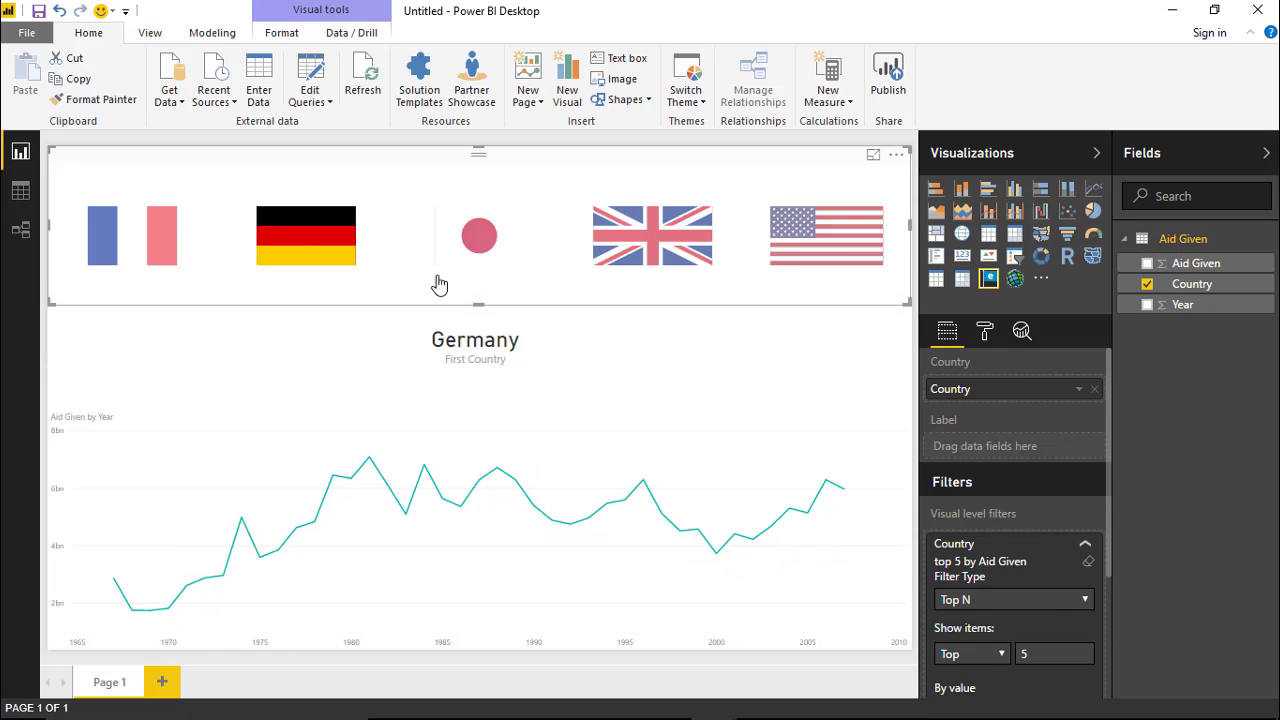
pyautogui.click(466, 256)
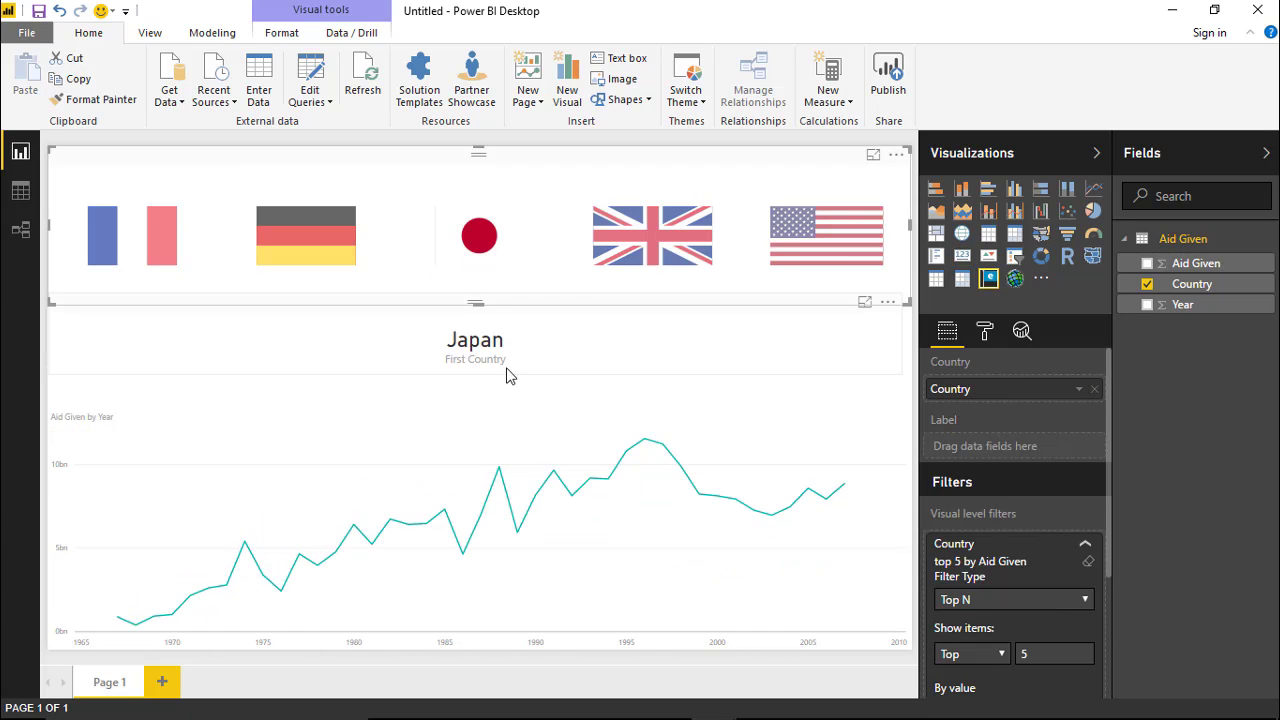
pyautogui.click(647, 260)
pyautogui.click(803, 268)
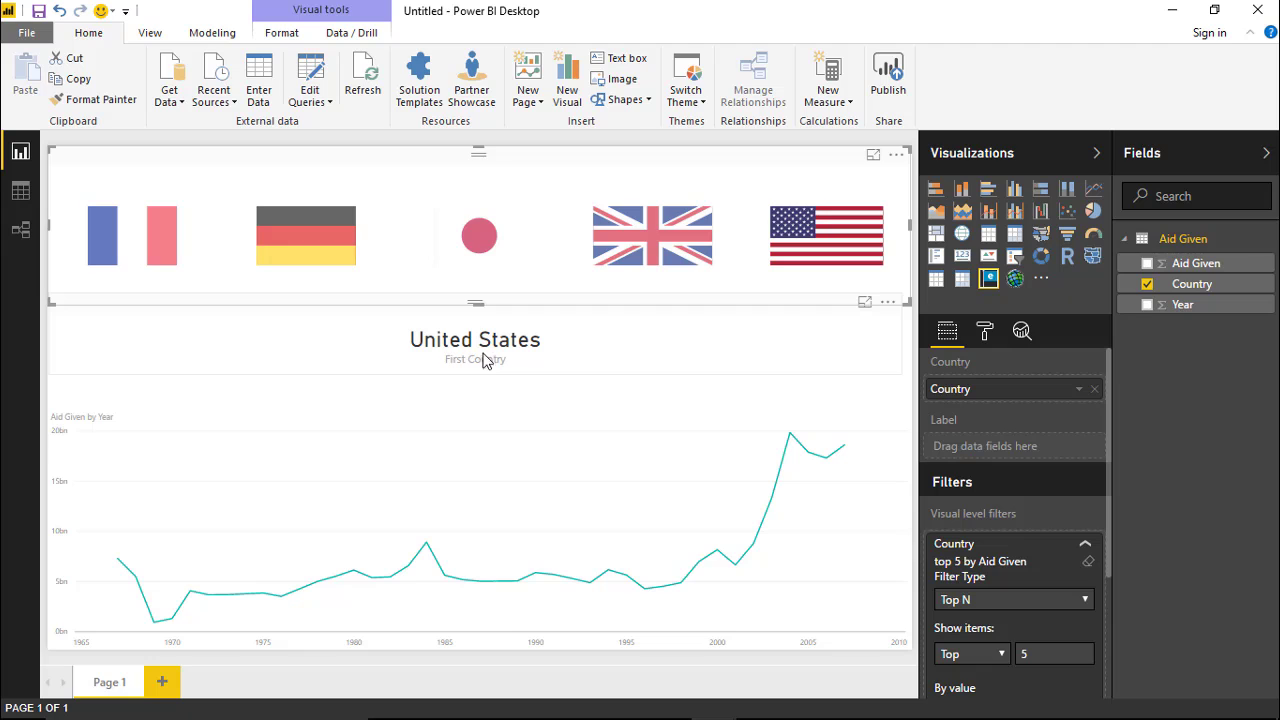
pyautogui.click(329, 251)
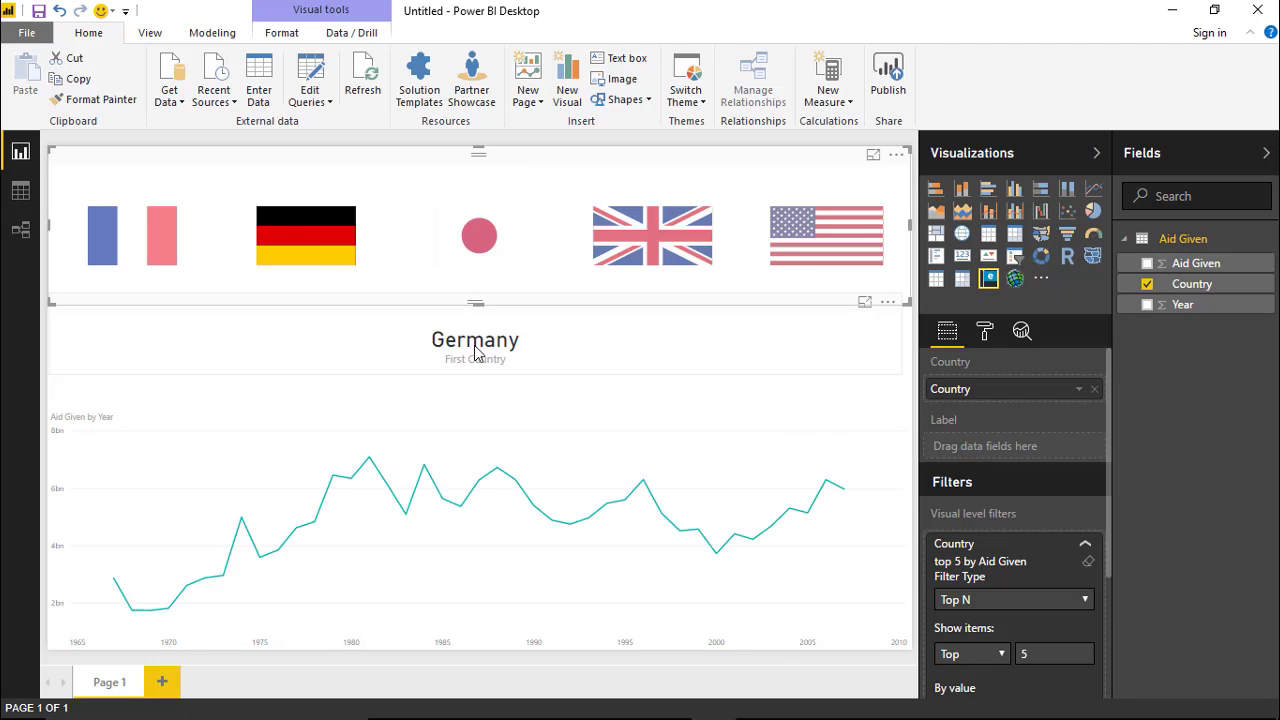
pyautogui.click(409, 257)
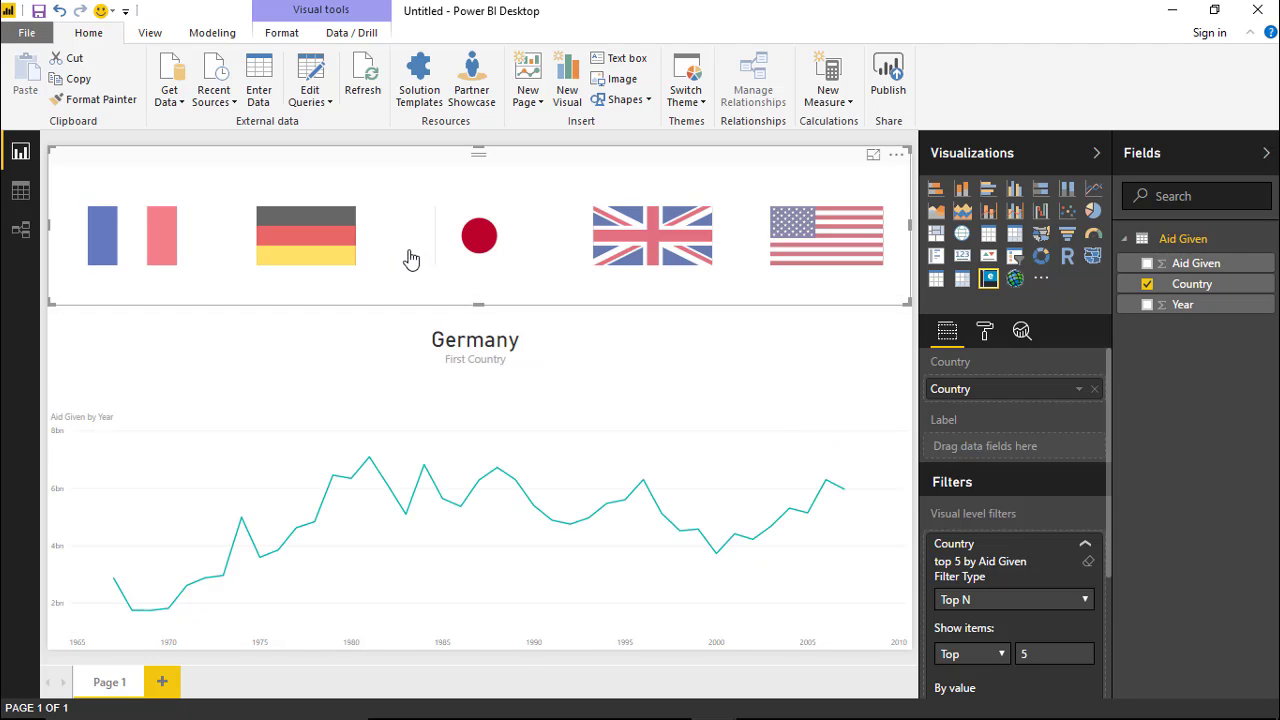
pyautogui.click(468, 245)
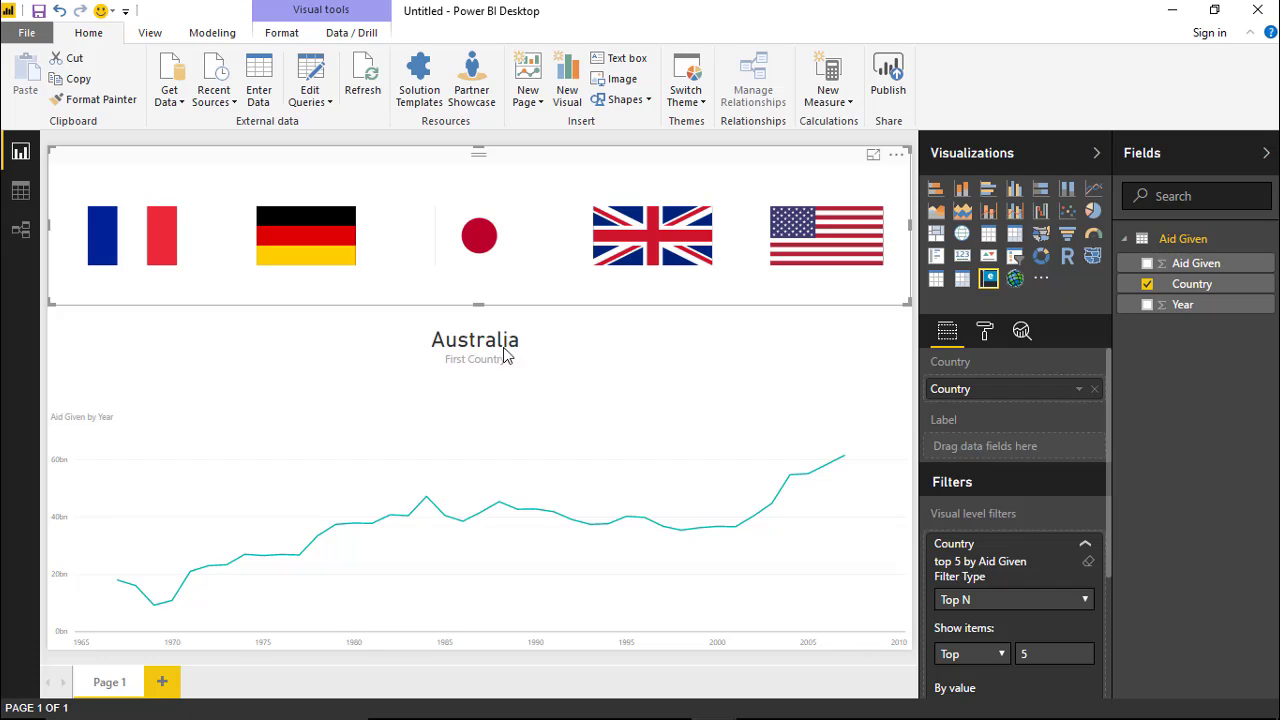
# Step: Delete the country card between the flags and the line chart, leaving no visual selected
pyautogui.moveTo(578, 447)
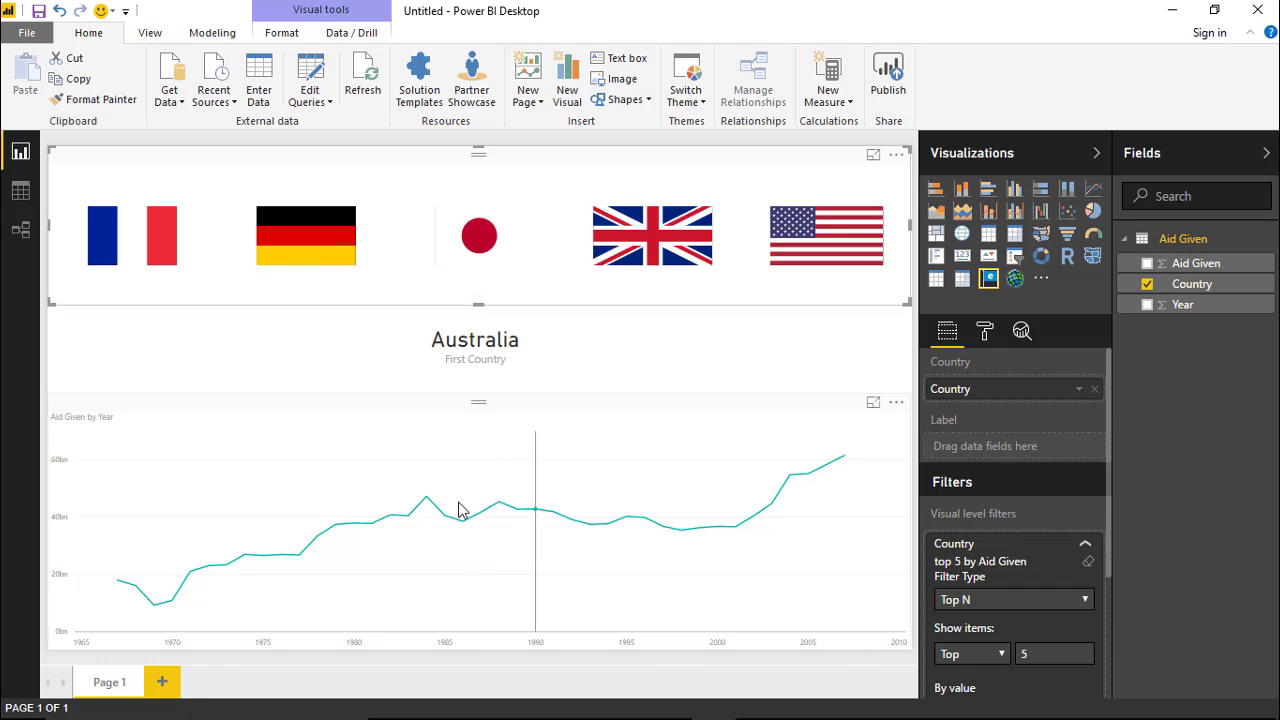
pyautogui.moveTo(486, 549)
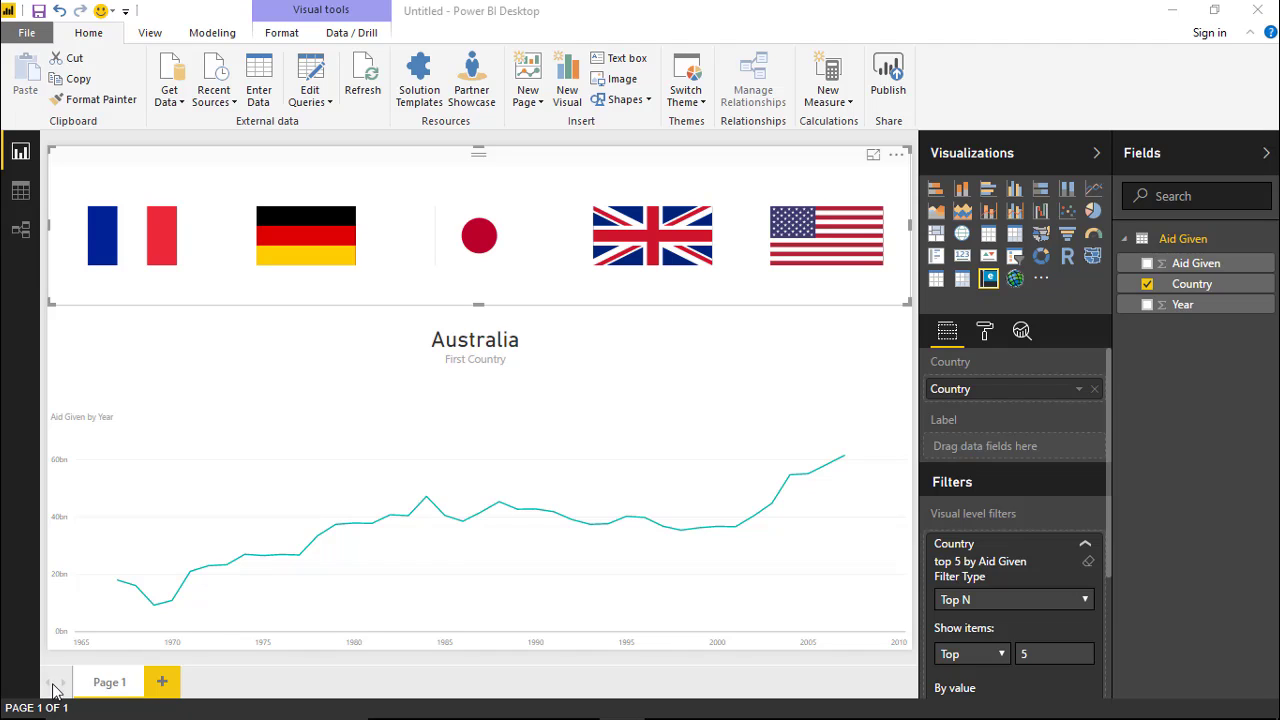
pyautogui.click(1152, 394)
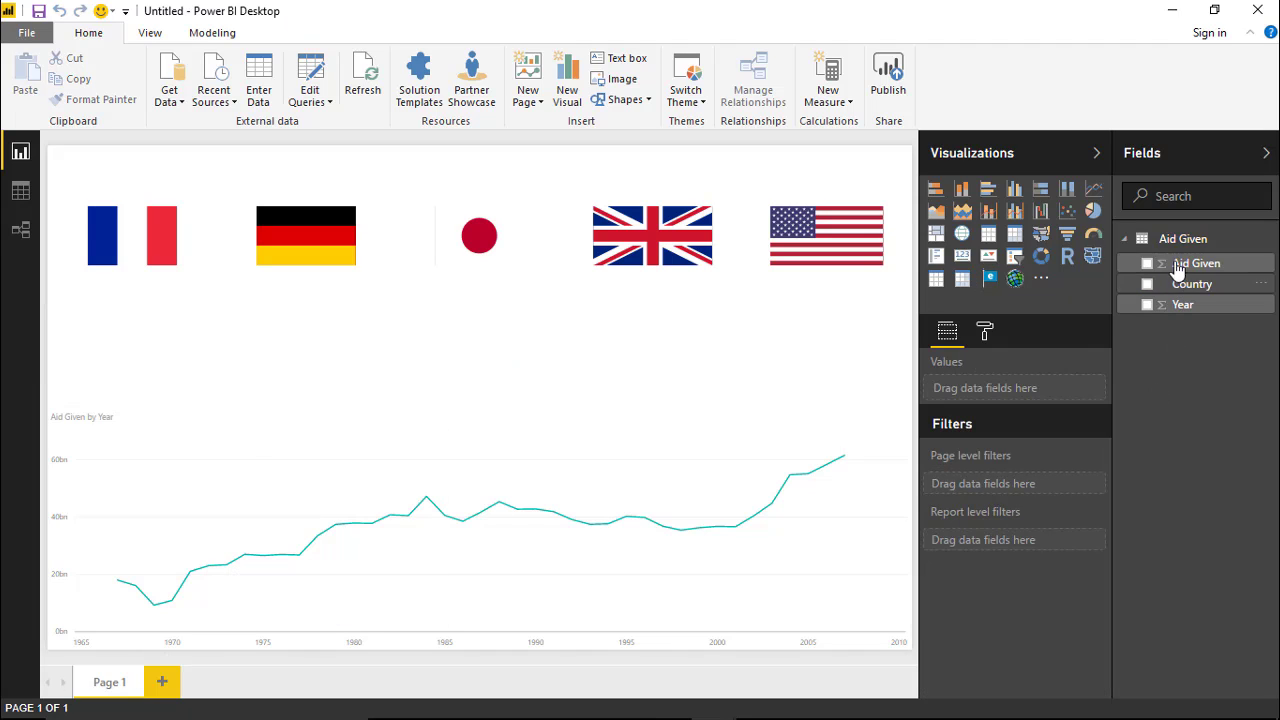
# Step: Create a measure in the Aid Given table: Countries List = CALCULATE(CONCATENATEX(VALUES('Aid Given'[Country]),'Aid Given'[Country],", "))
pyautogui.rightClick(1150, 239)
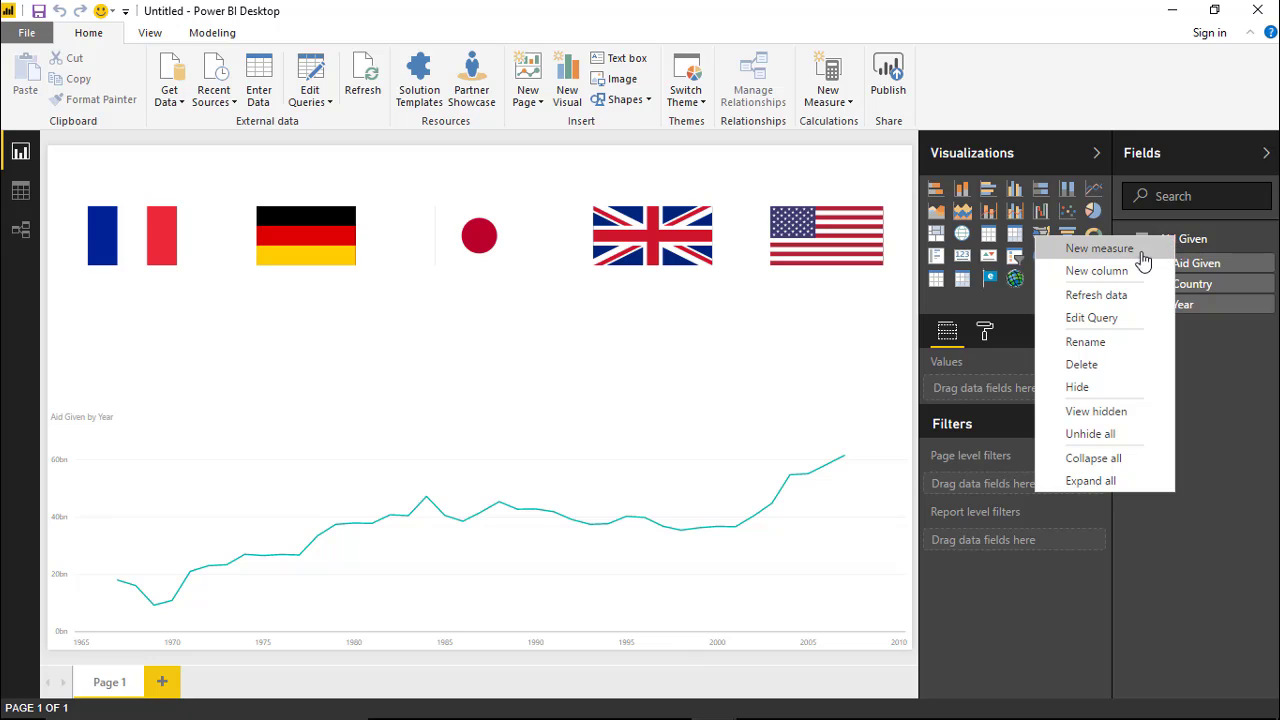
pyautogui.click(1141, 250)
pyautogui.write('Countries List = CALCULATE(CONCATENATEX(VALUES(\'Aid Given\'[Country]),\'Aid Given\'[Country],", "))')
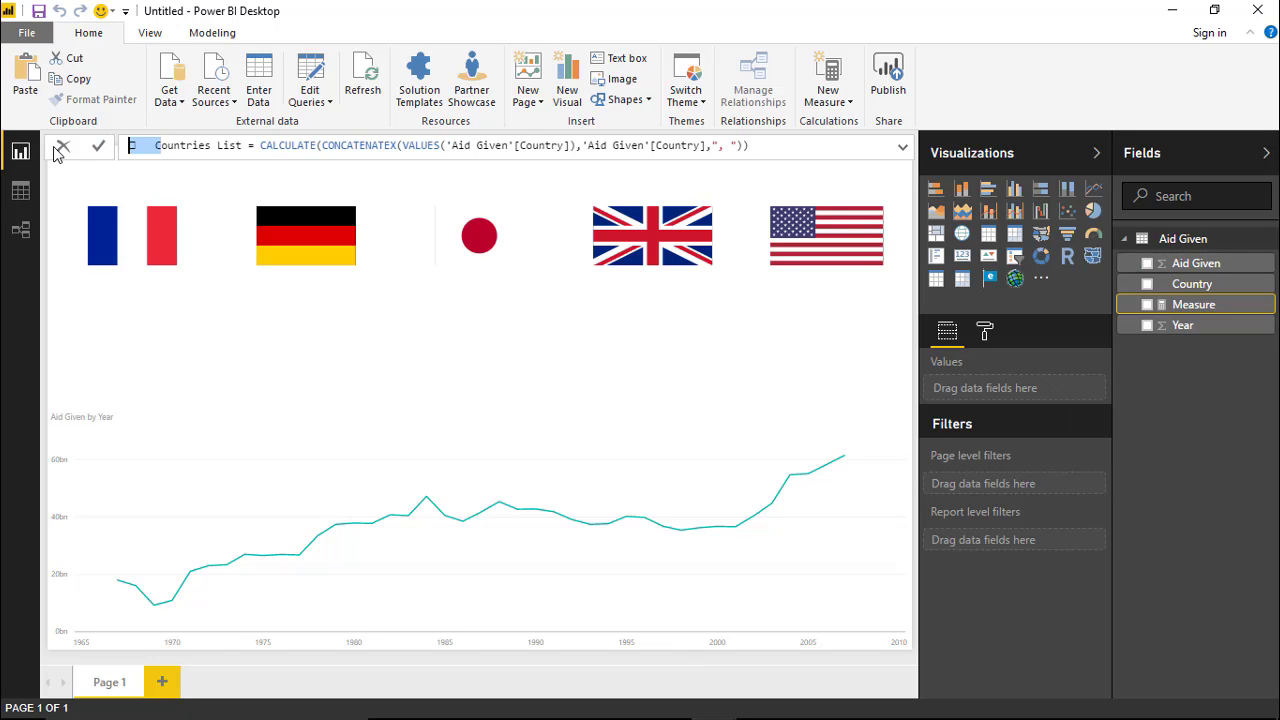
pyautogui.press('Home')
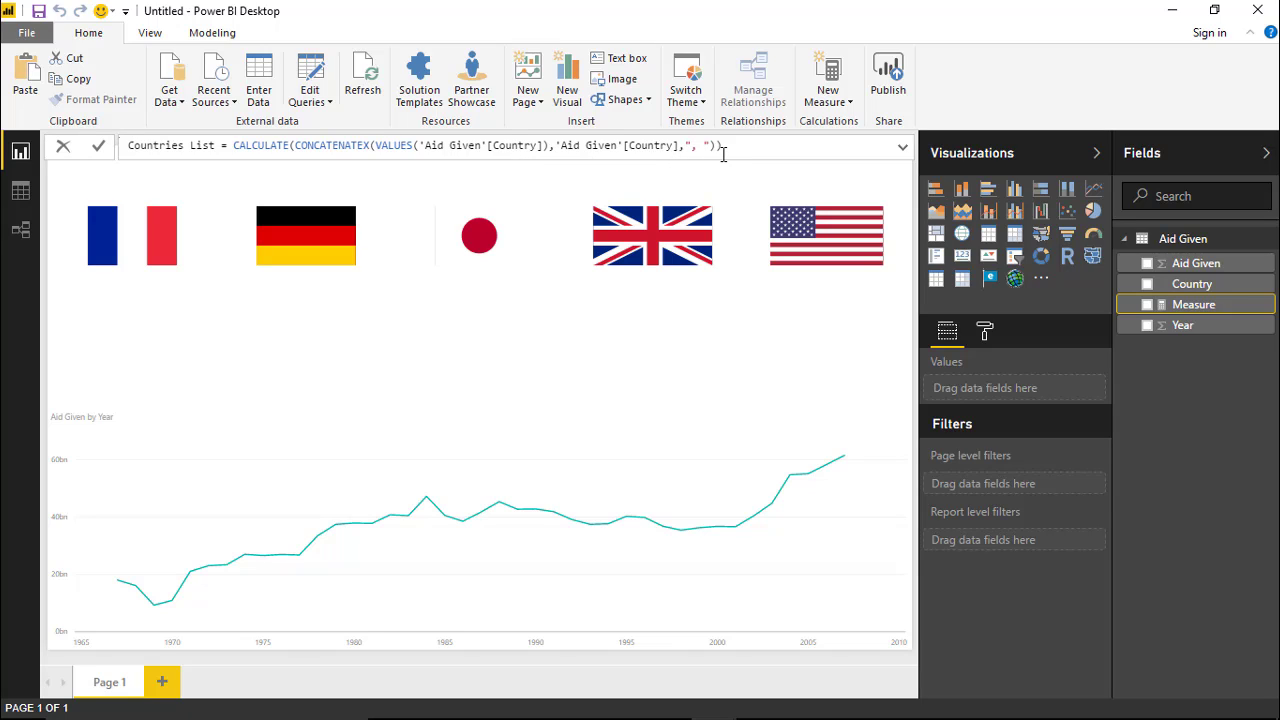
pyautogui.press('Return')
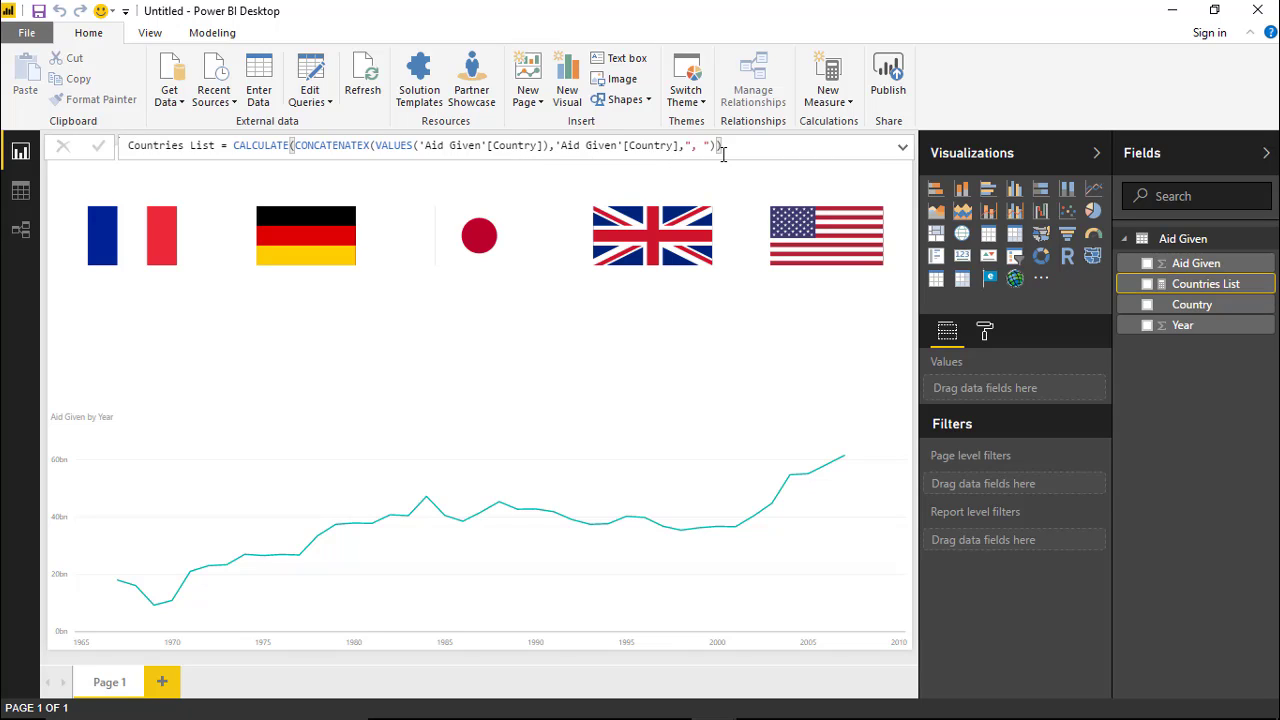
# Step: Add a wide card showing the Countries List measure between the flags and the line chart, starting at the page's left edge
pyautogui.click(580, 348)
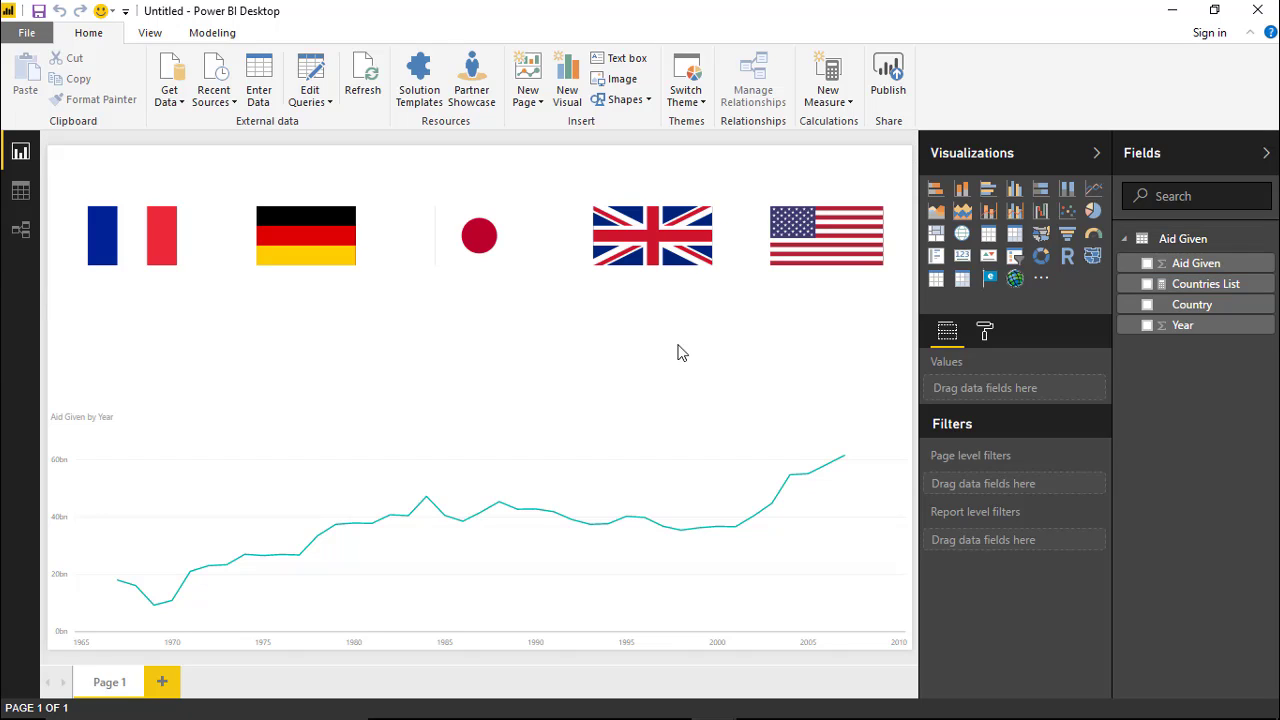
pyautogui.click(962, 257)
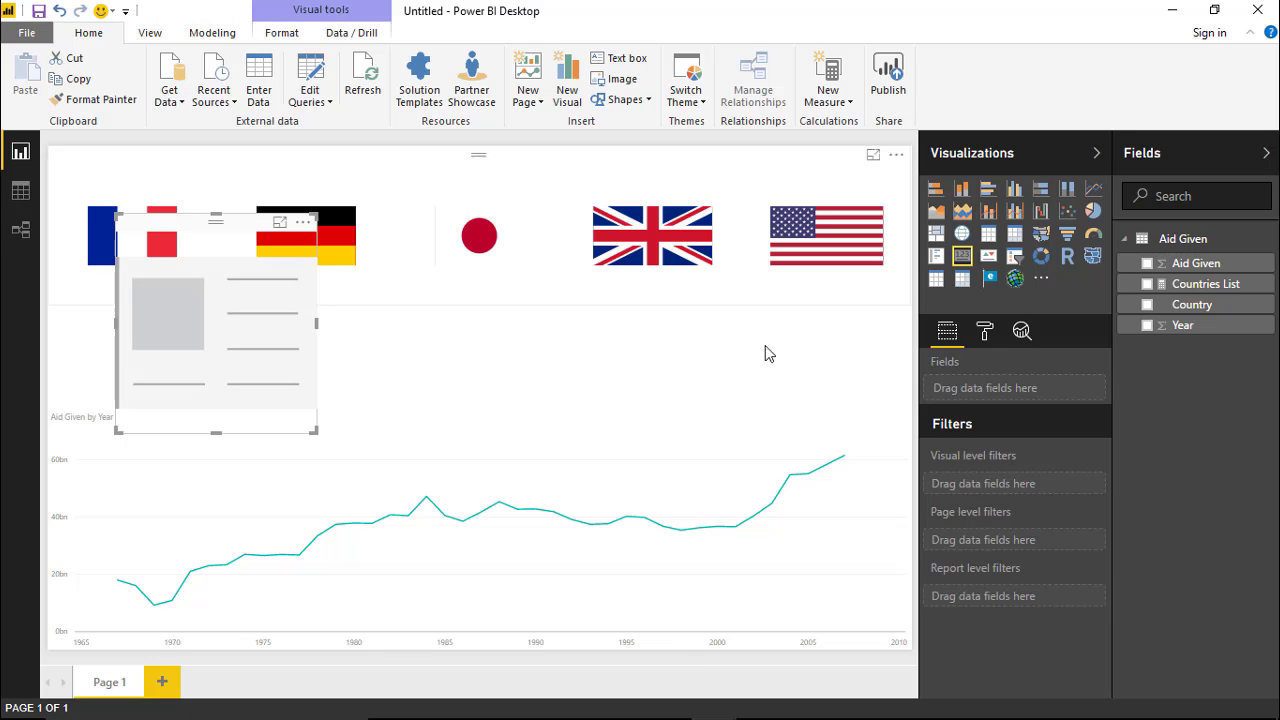
pyautogui.moveTo(314, 436); pyautogui.dragTo(640, 372)
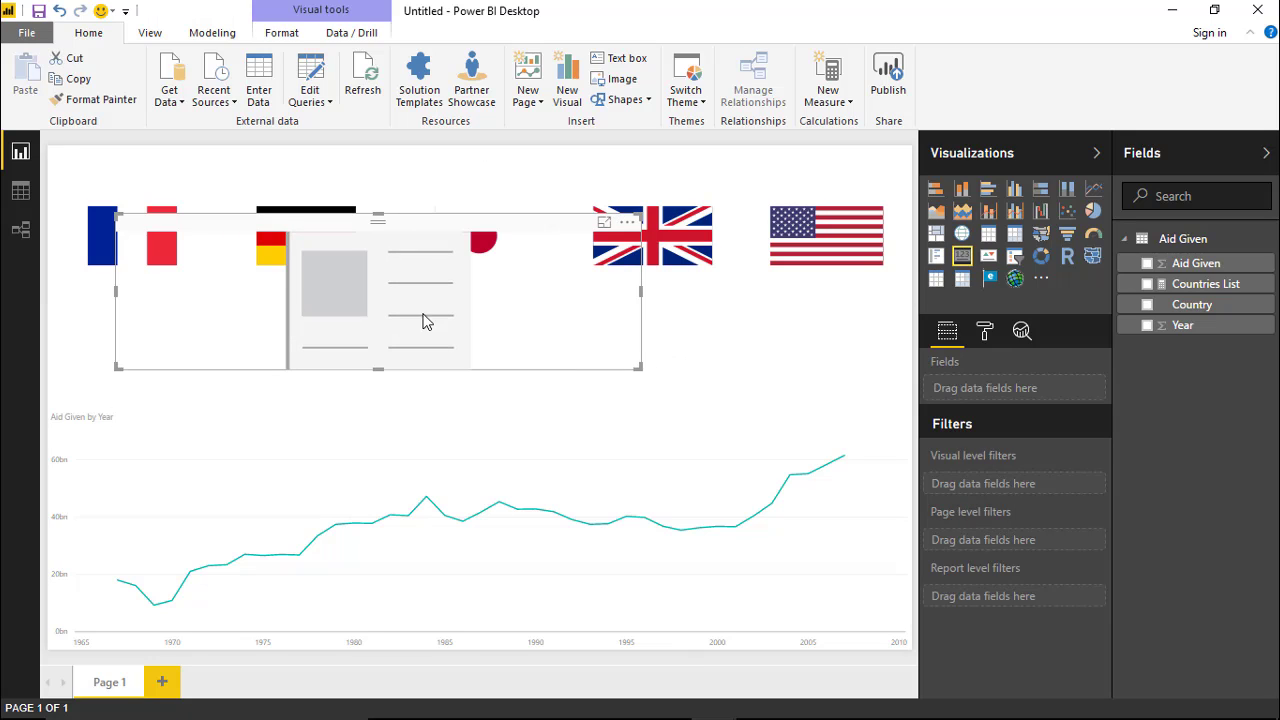
pyautogui.moveTo(115, 213); pyautogui.dragTo(49, 280)
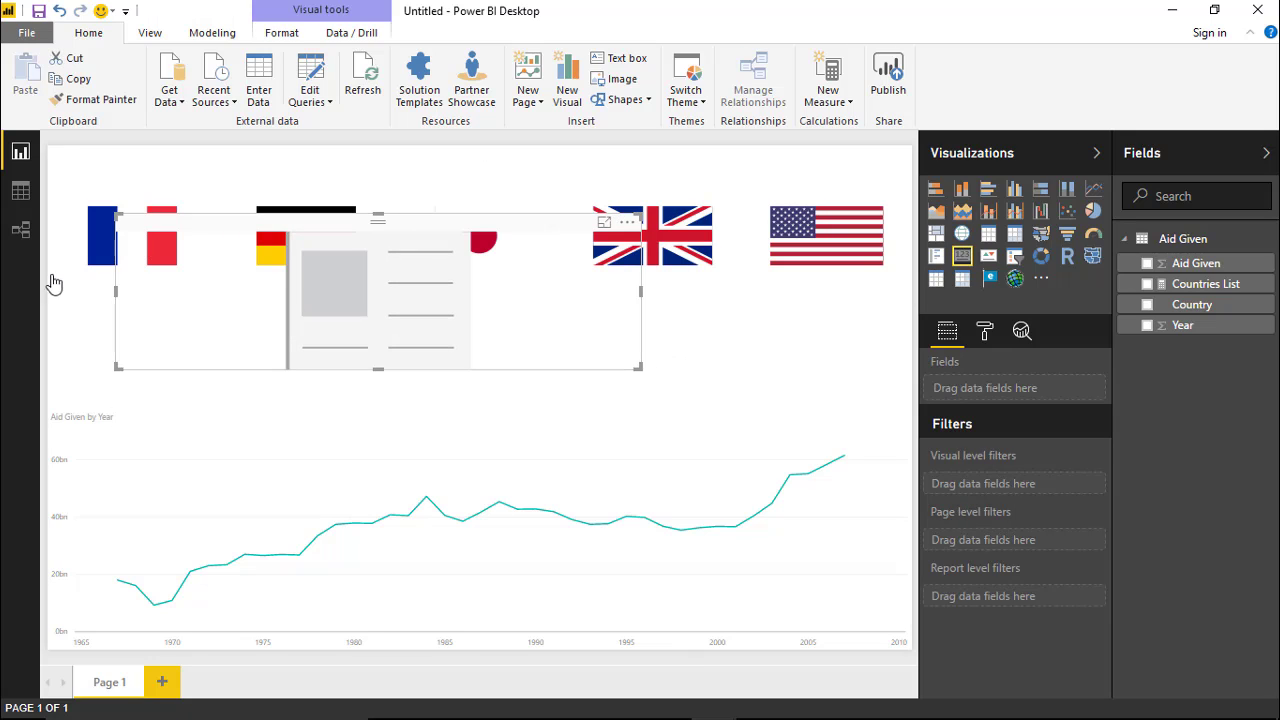
pyautogui.click(1147, 286)
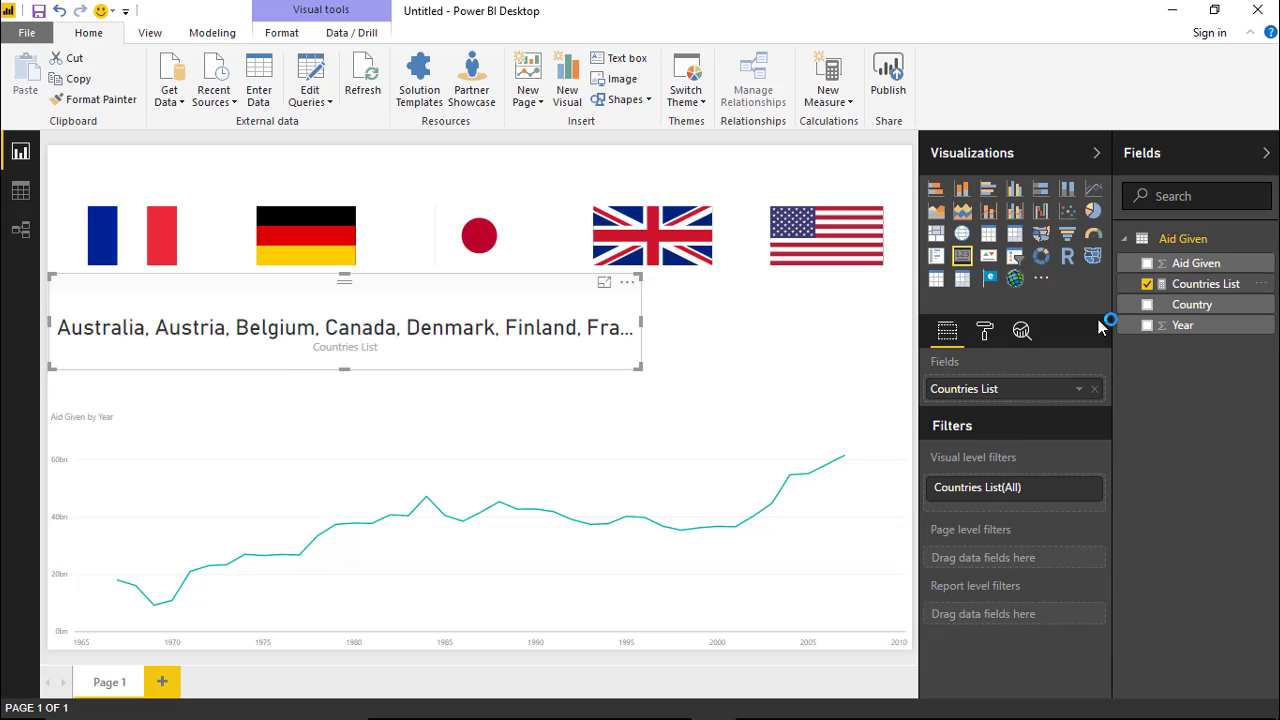
pyautogui.moveTo(429, 283); pyautogui.dragTo(422, 300)
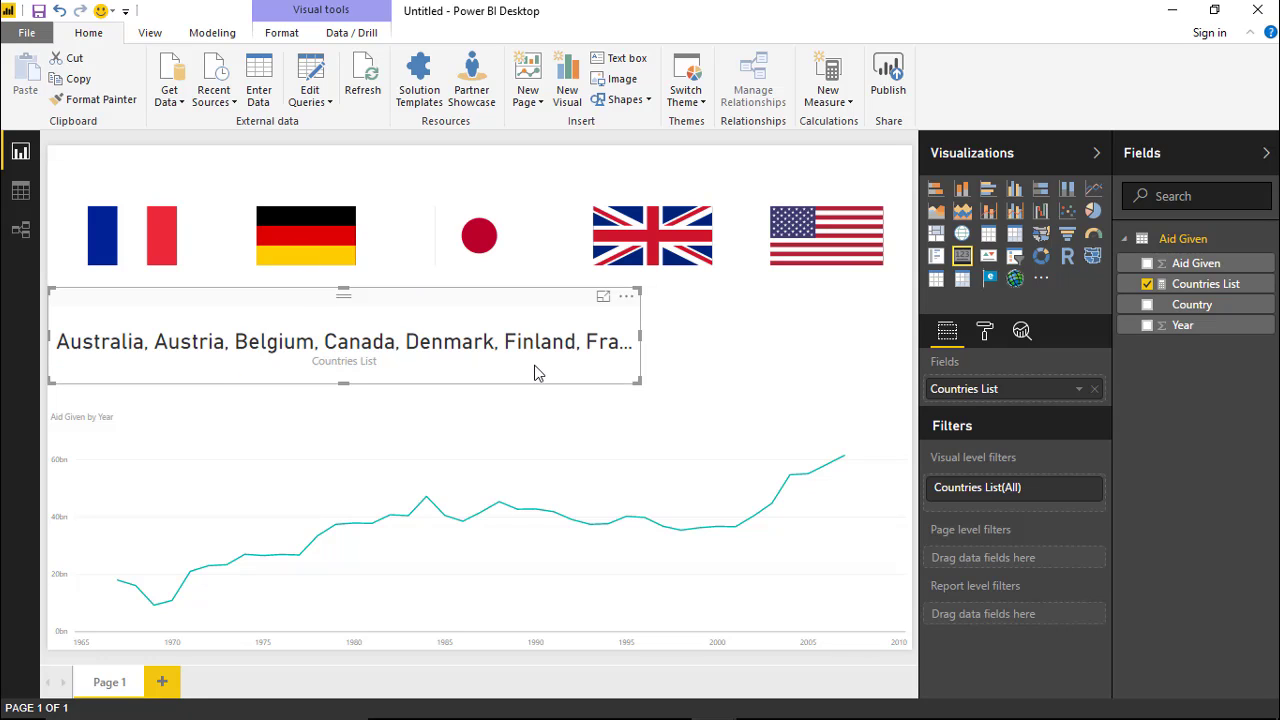
# Step: Select the United Kingdom, Germany, France and Japan flags in turn to check the Countries List card, and clear the flag selection
pyautogui.click(668, 245)
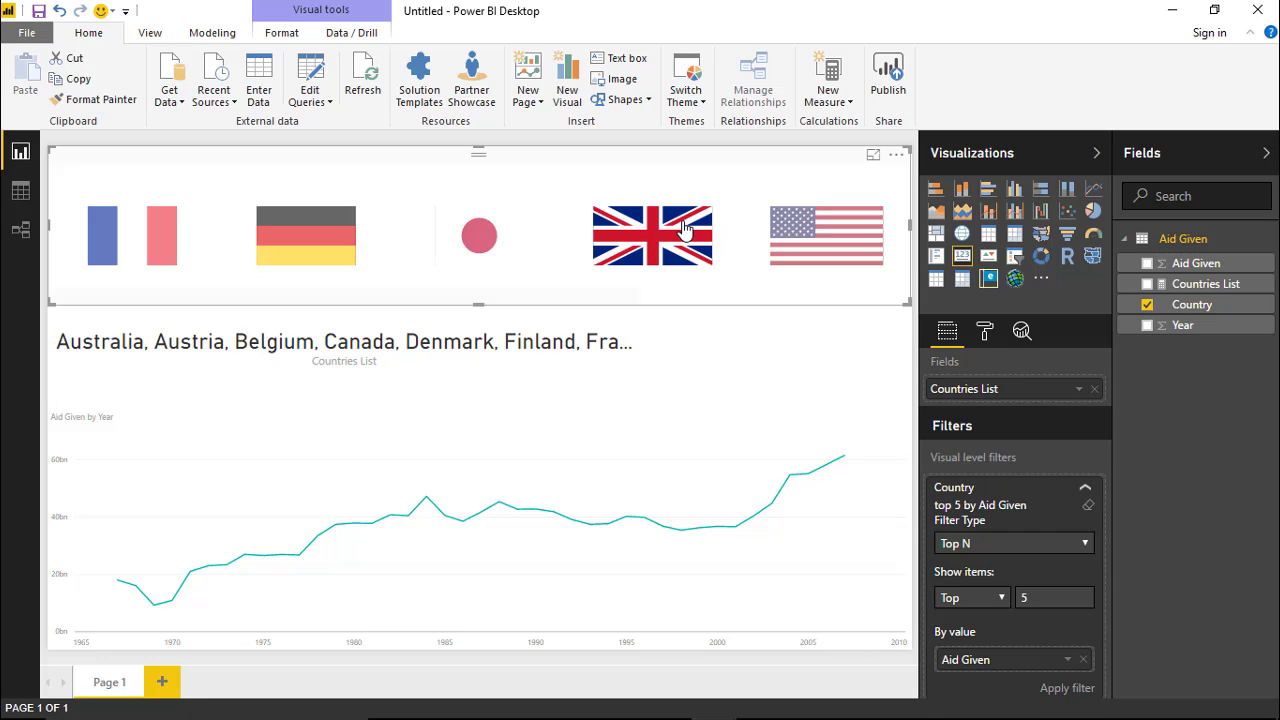
pyautogui.click(340, 250)
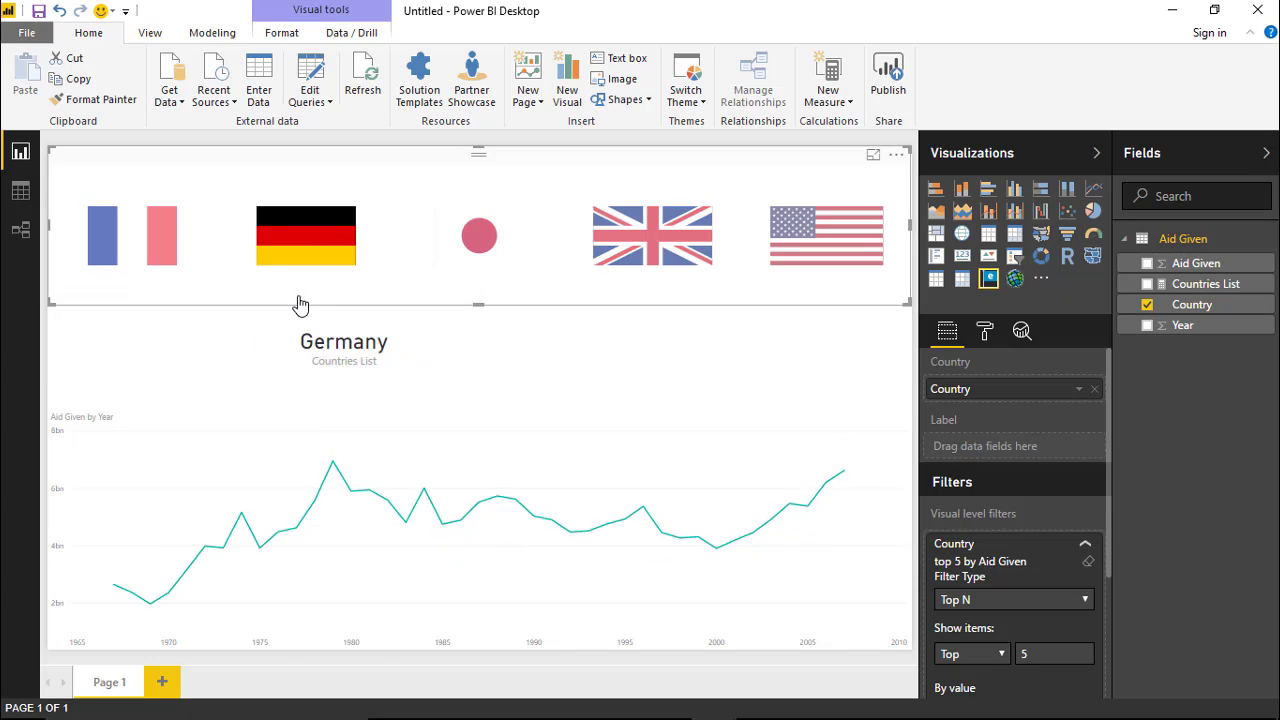
pyautogui.click(136, 250)
pyautogui.click(480, 242)
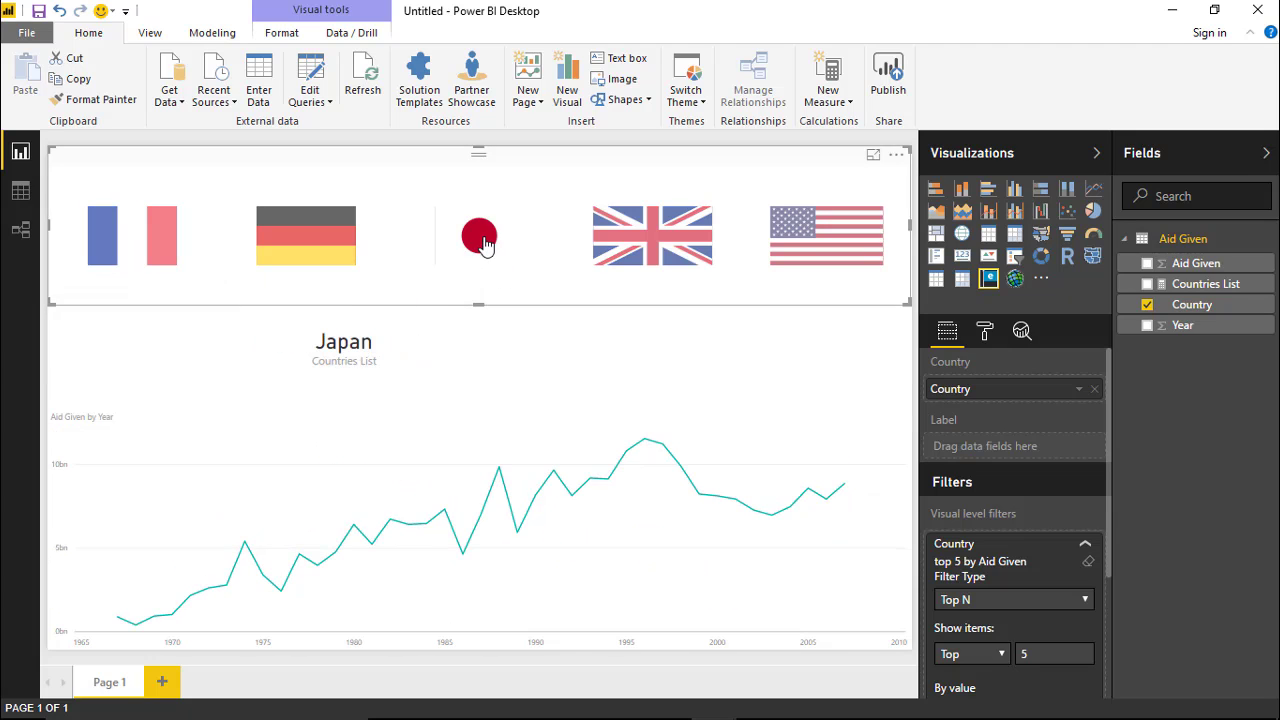
pyautogui.click(481, 243)
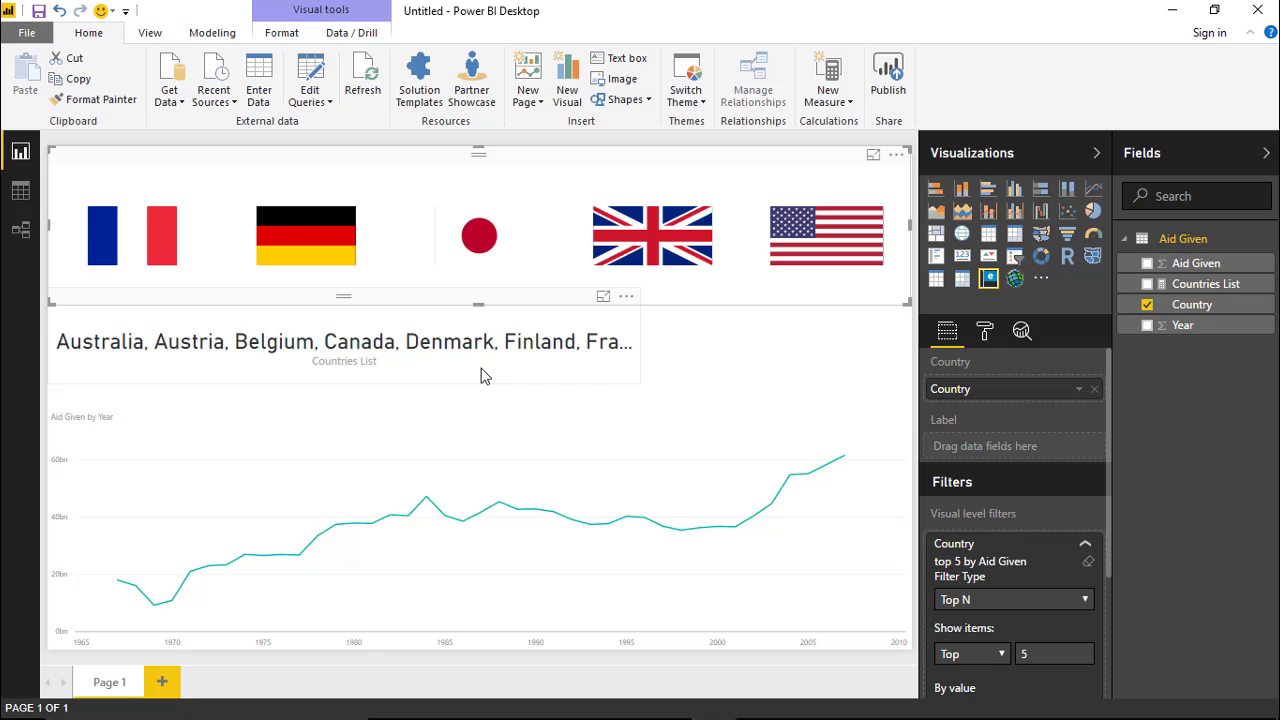
# Step: Resize the Countries List card to just over half the page width, fitting its height between the flags and the line chart
pyautogui.click(625, 376)
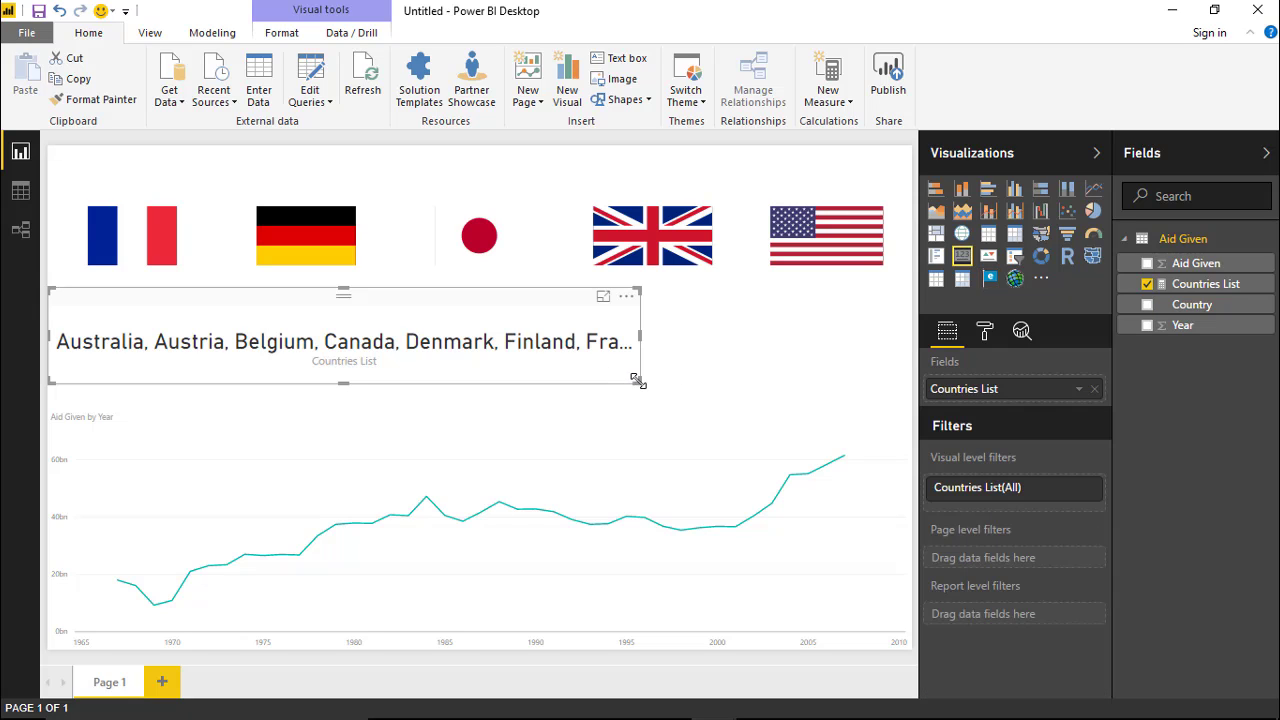
pyautogui.moveTo(634, 380); pyautogui.dragTo(539, 398)
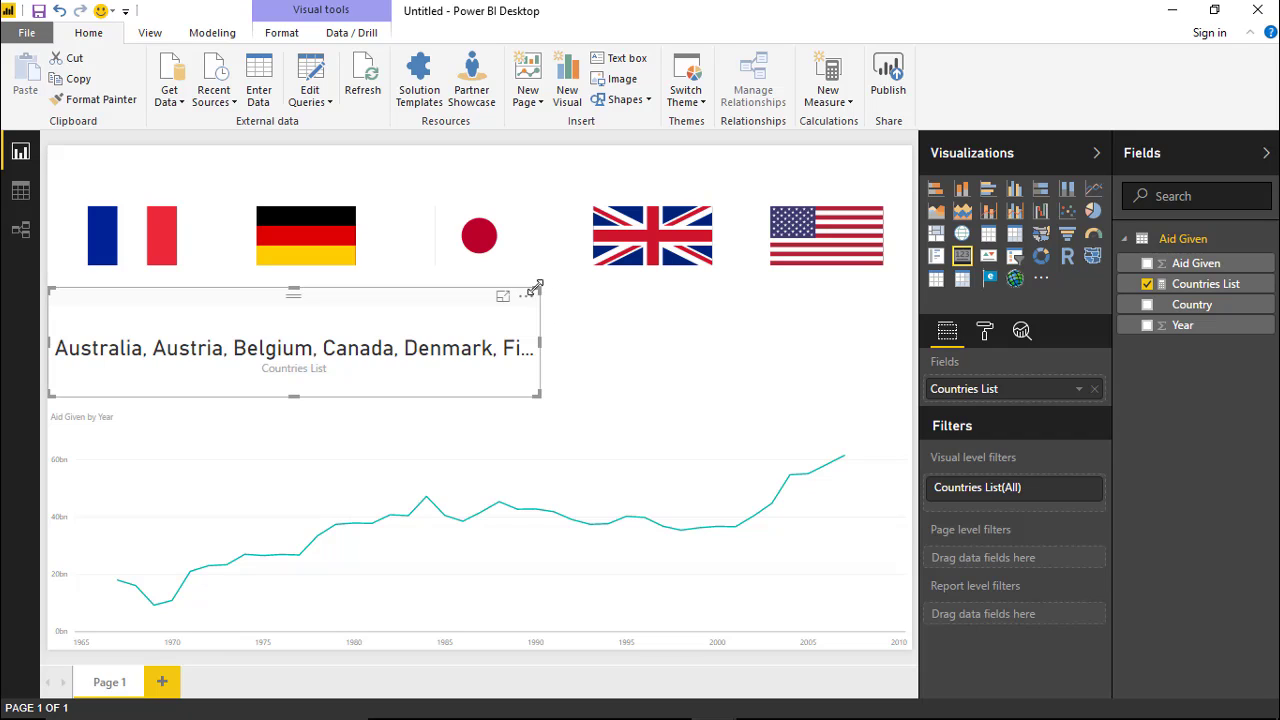
pyautogui.moveTo(540, 292); pyautogui.dragTo(531, 312)
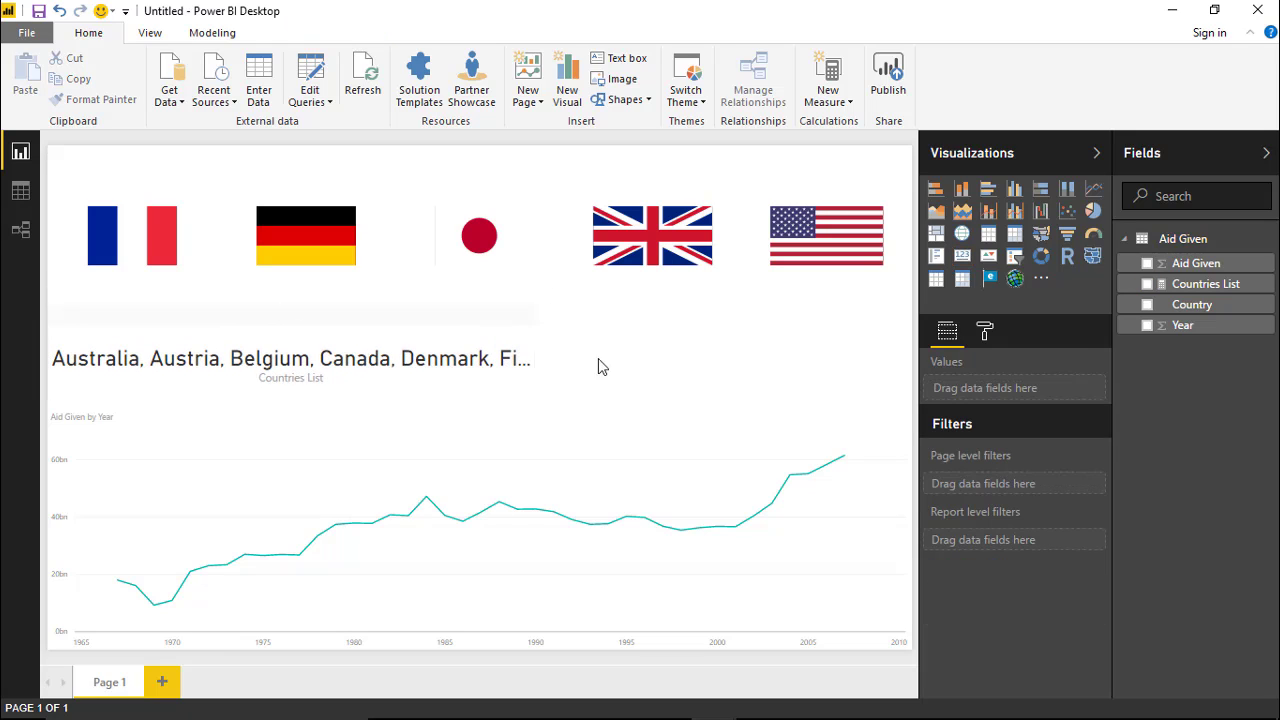
# Step: Add a second World Flag Slicer with the Country field beside the card, sized to fill the gap above the line chart
pyautogui.click(990, 280)
pyautogui.moveTo(285, 233); pyautogui.dragTo(549, 328)
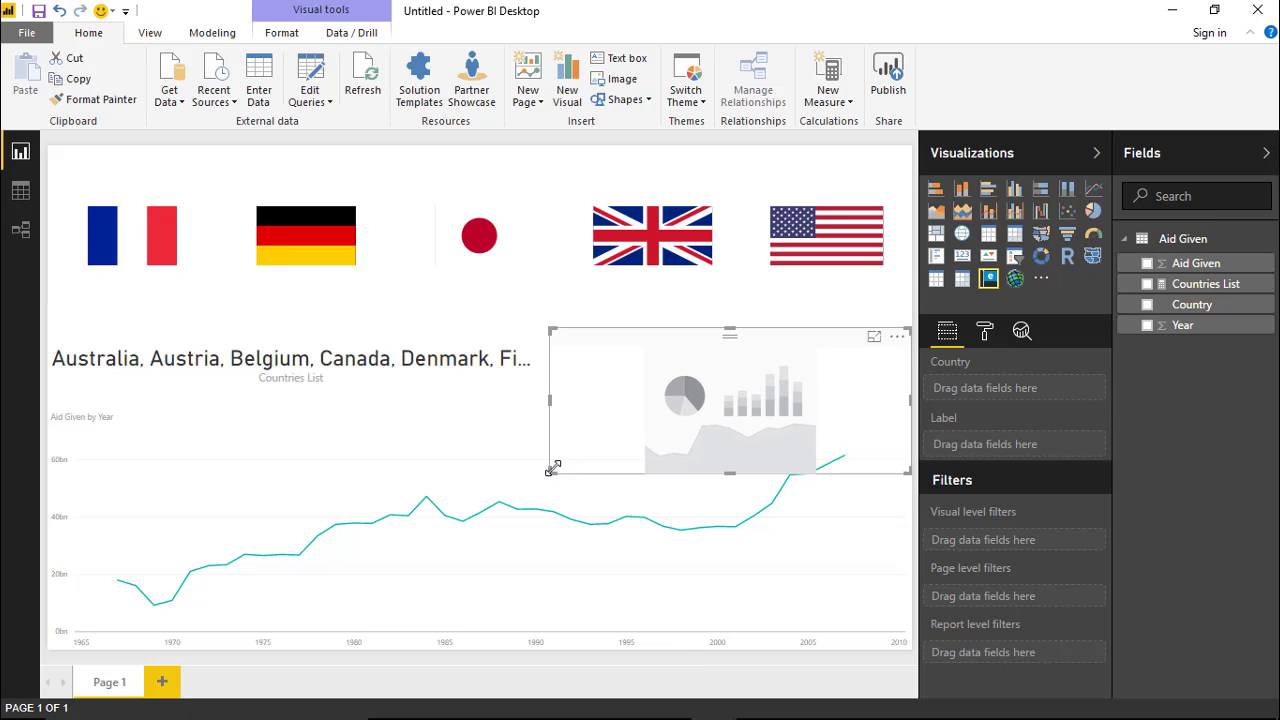
pyautogui.moveTo(553, 467); pyautogui.dragTo(557, 395)
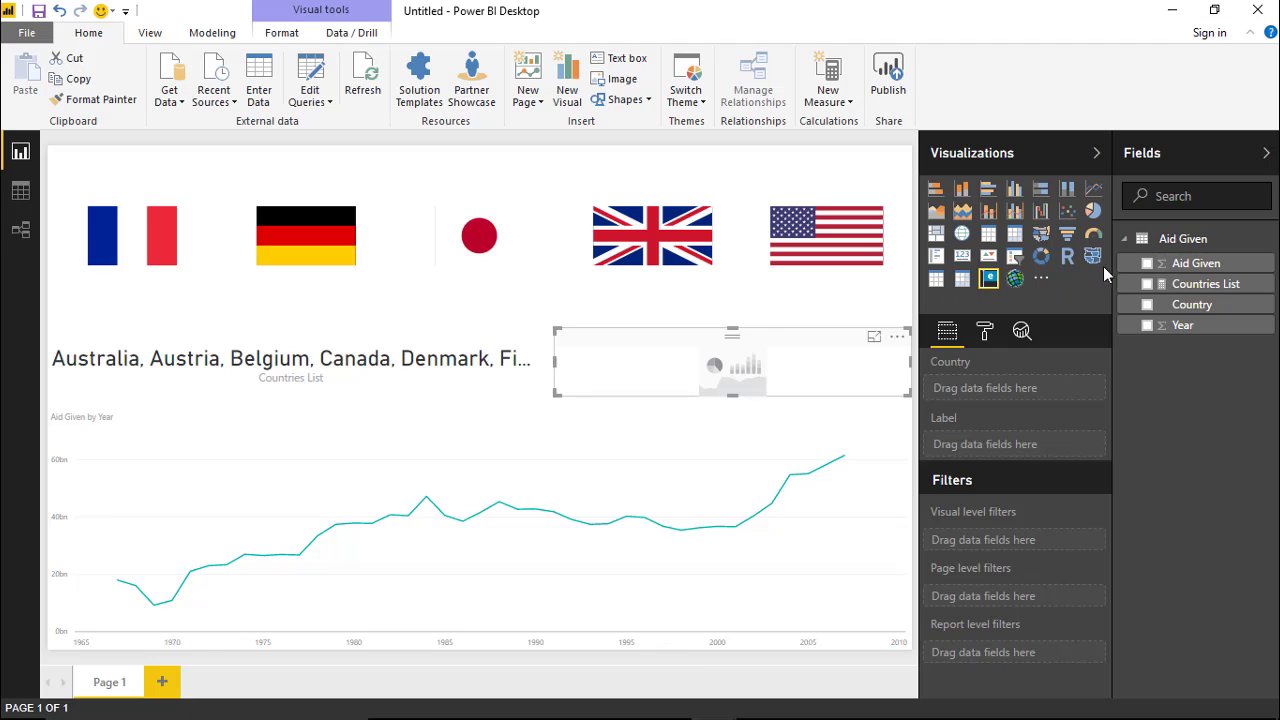
pyautogui.moveTo(1175, 304); pyautogui.dragTo(926, 398)
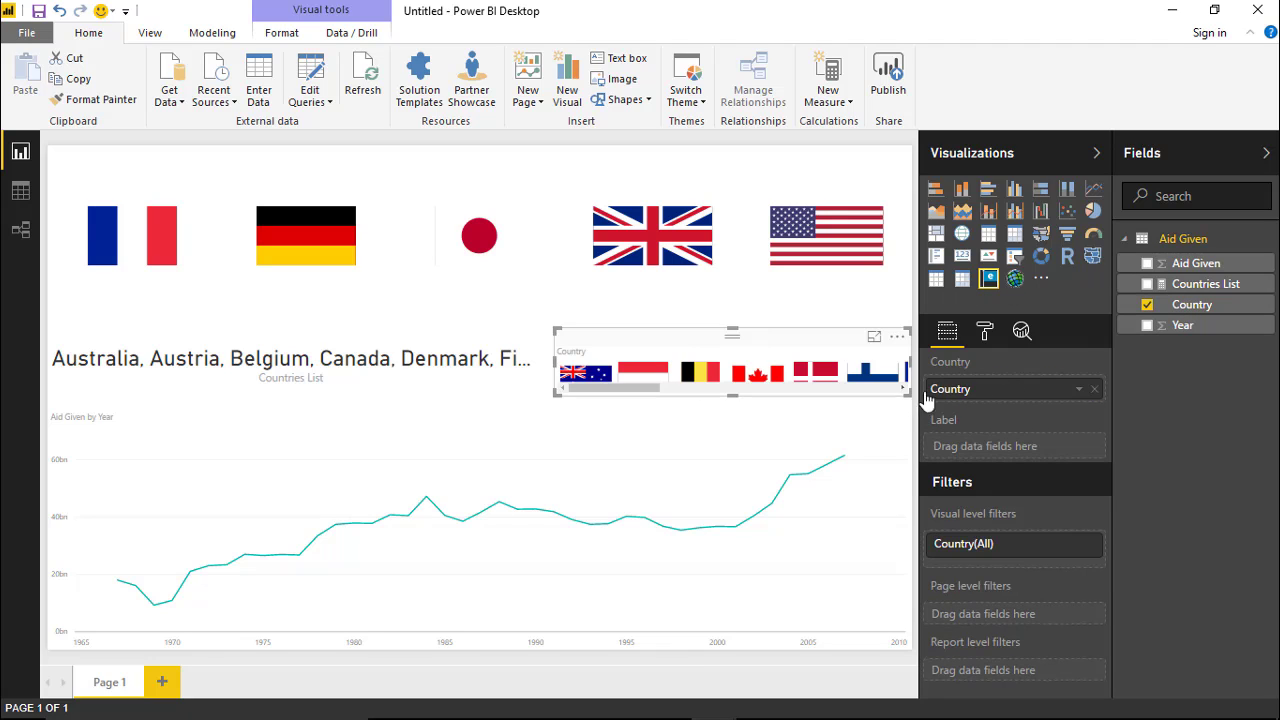
pyautogui.click(642, 378)
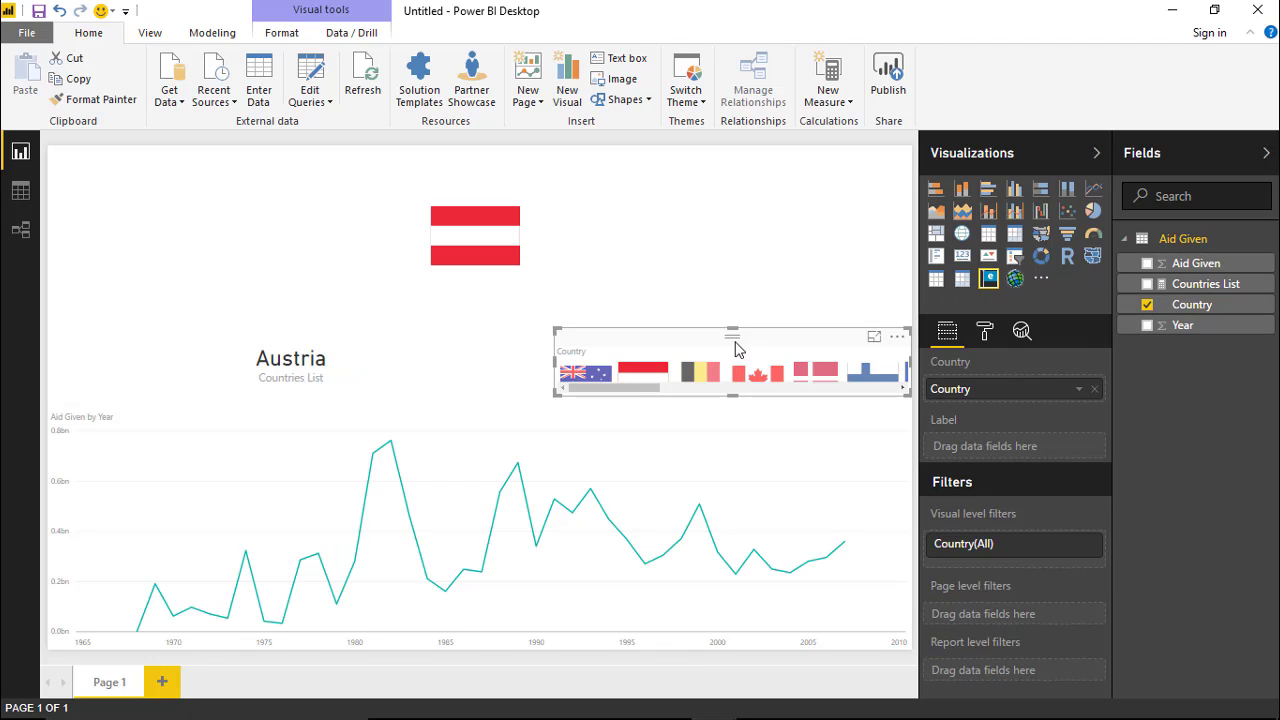
pyautogui.moveTo(735, 330); pyautogui.dragTo(737, 316)
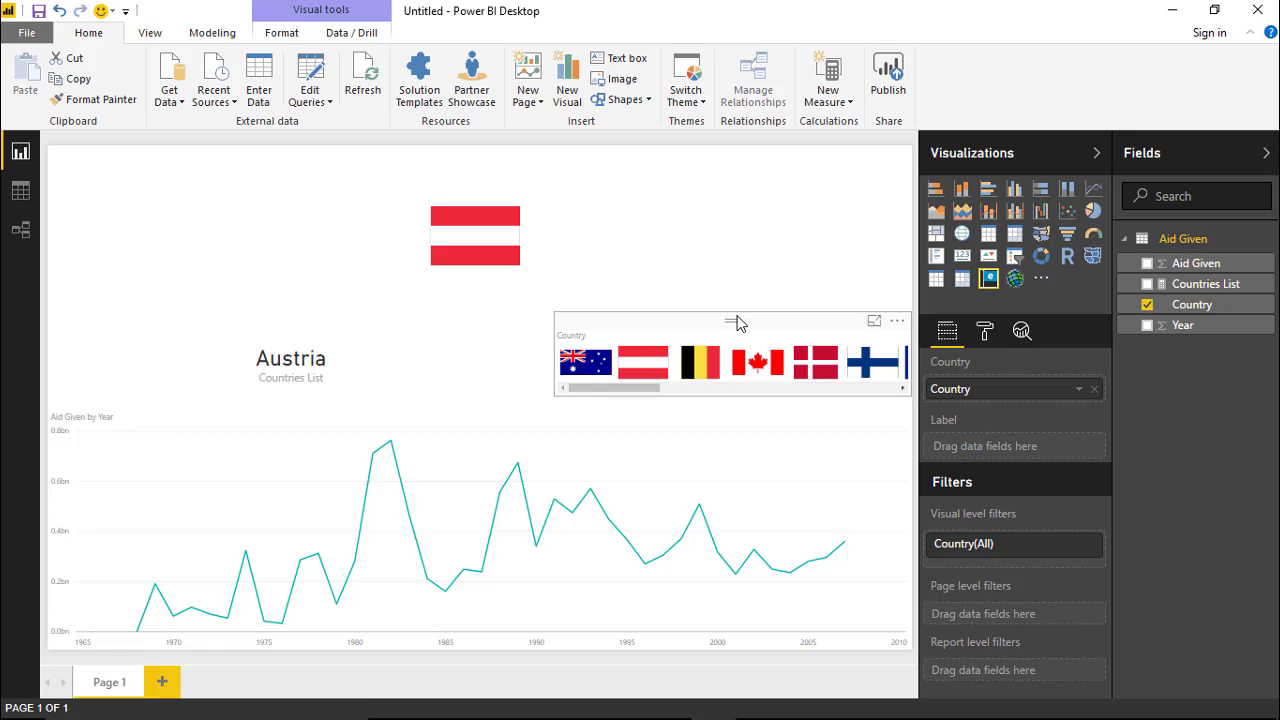
# Step: Select the Germany, Greece, Ireland and Italy flags in the smaller slicer to check the other visuals, and clear the selection
pyautogui.click(680, 390)
pyautogui.click(680, 362)
pyautogui.click(737, 362)
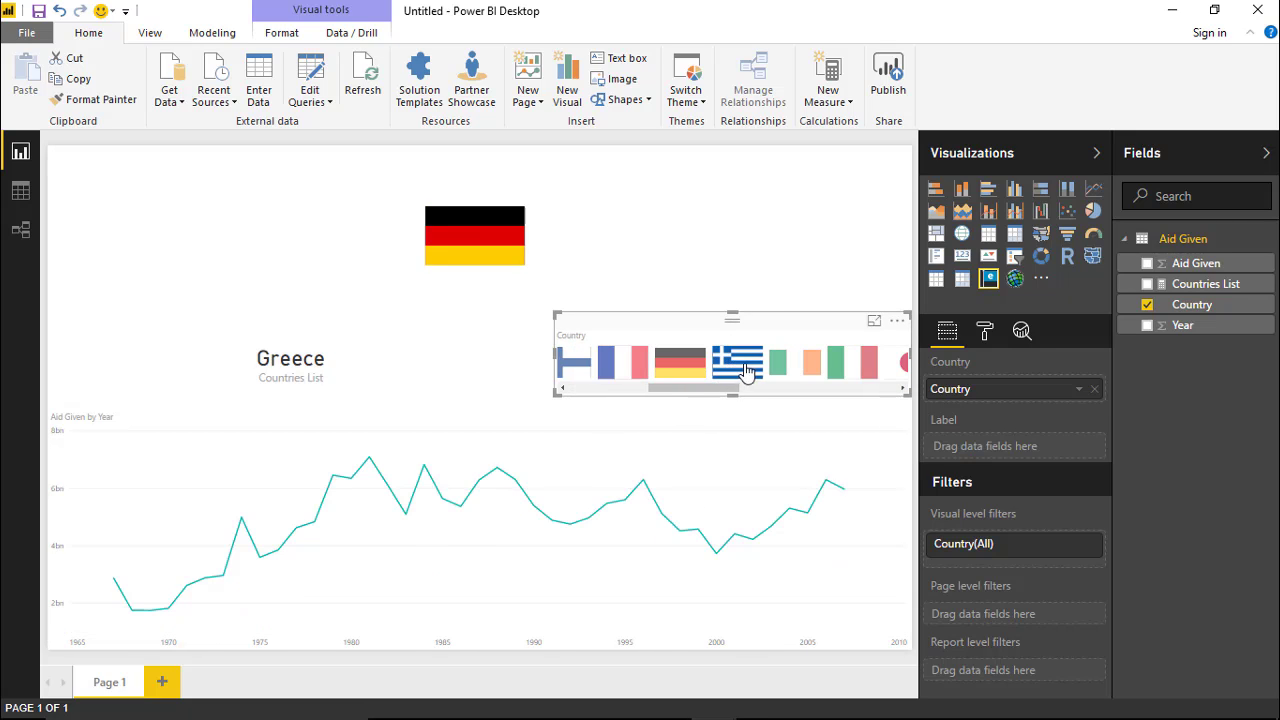
pyautogui.click(781, 378)
pyautogui.click(859, 368)
pyautogui.click(859, 368)
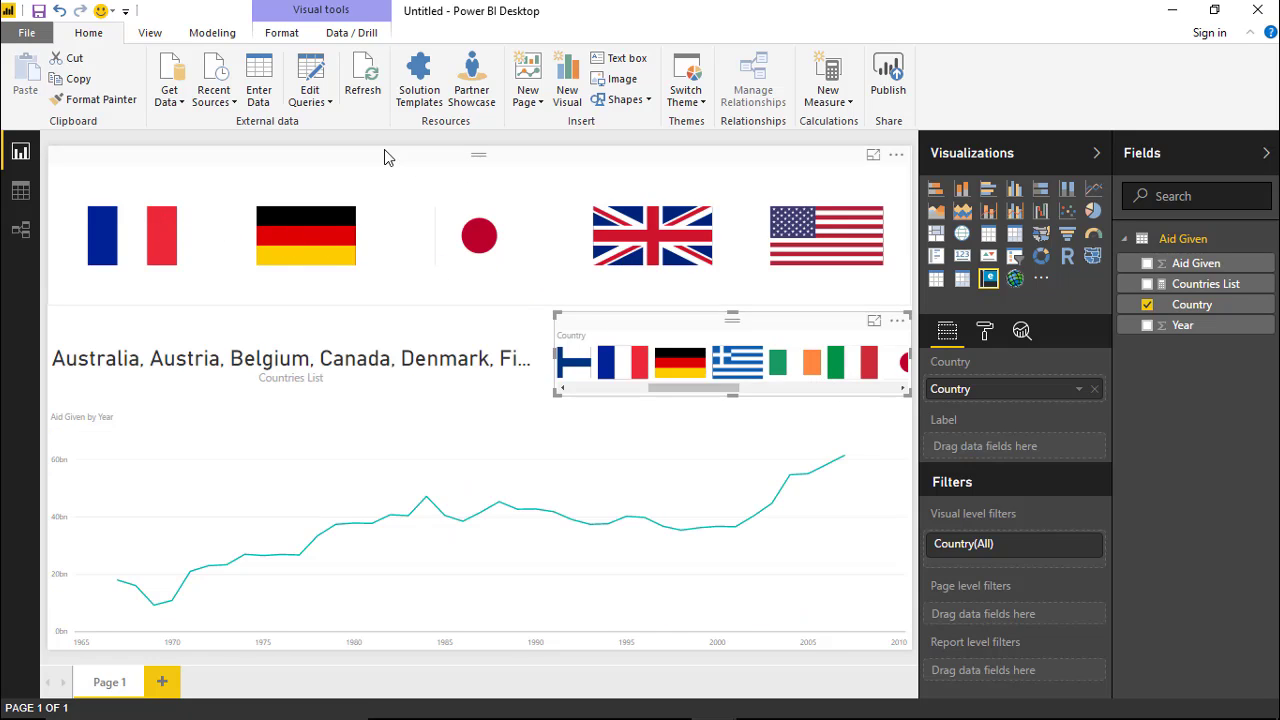
# Step: Turn on the title of the large flag slicer, with the text "Top 5 Giving", text size 16 and centre alignment
pyautogui.click(428, 171)
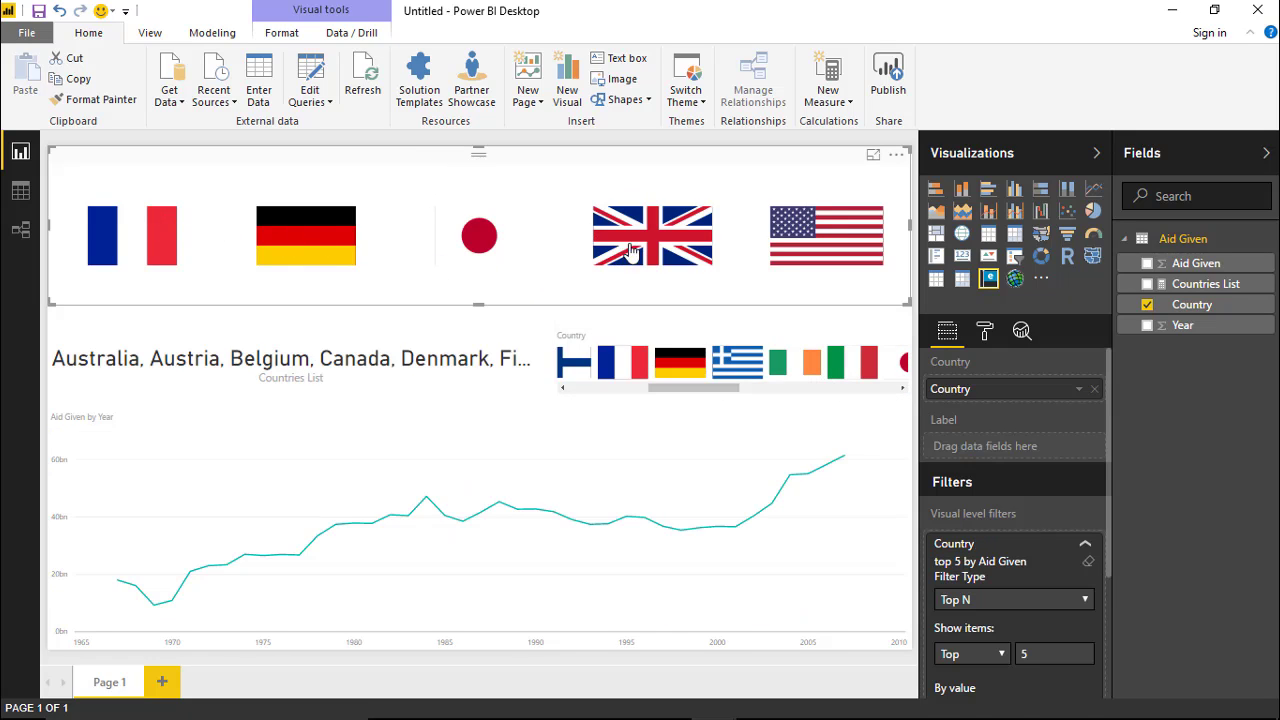
pyautogui.click(985, 334)
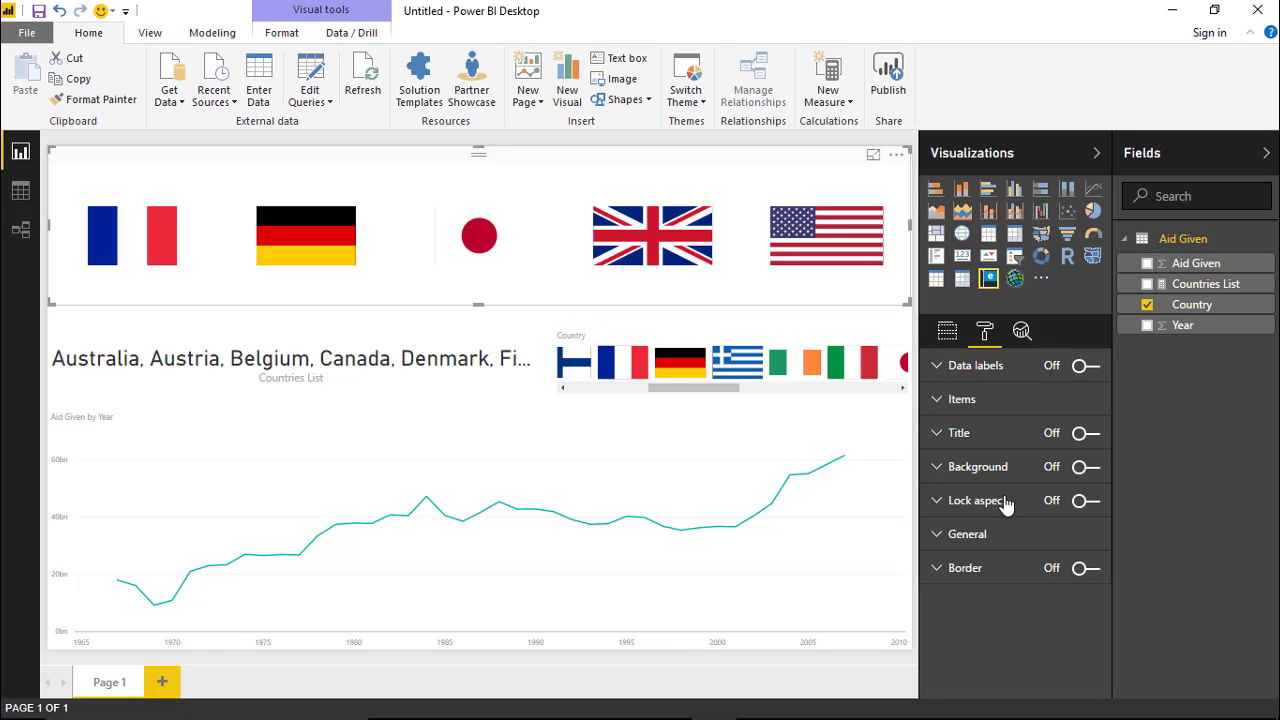
pyautogui.click(936, 436)
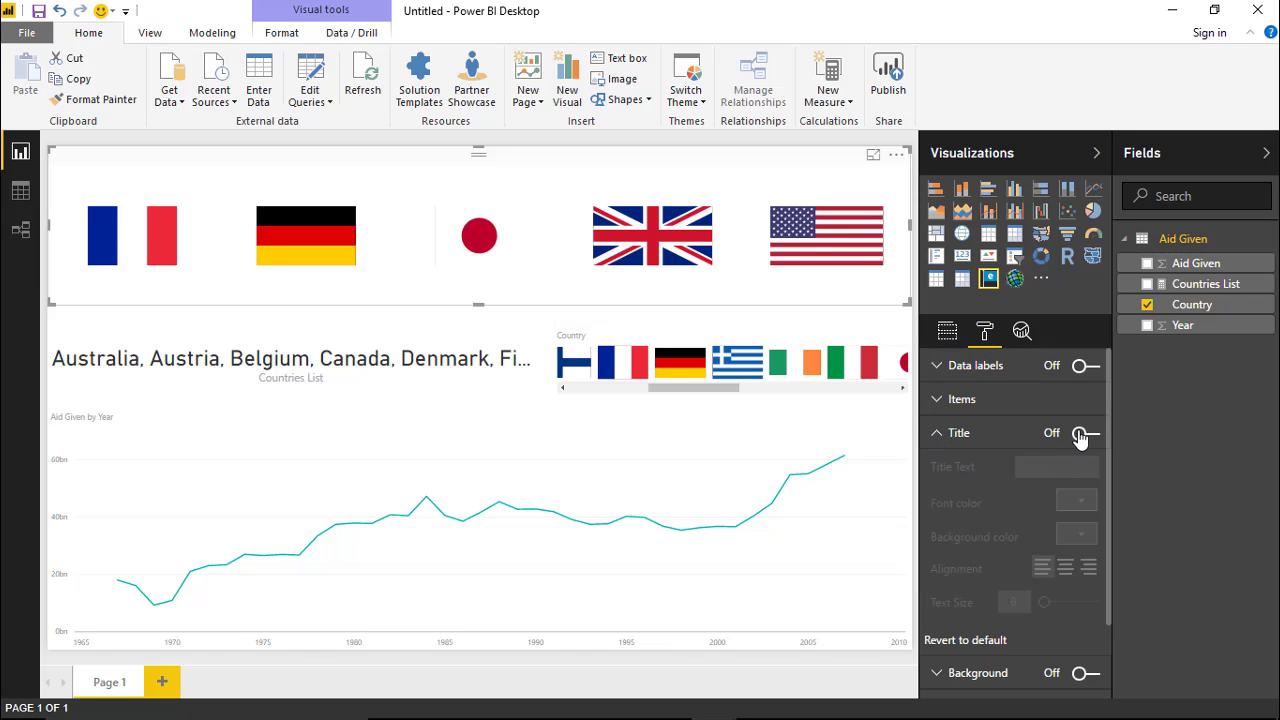
pyautogui.click(1085, 433)
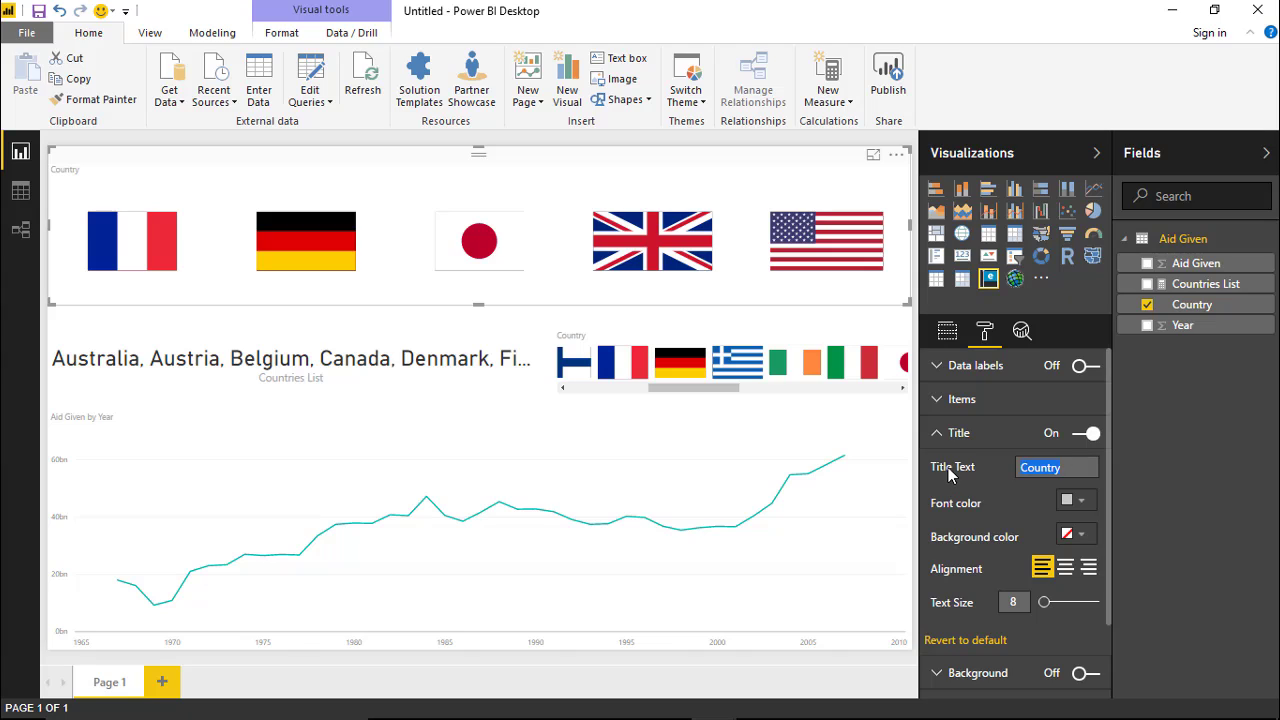
pyautogui.write('Top ')
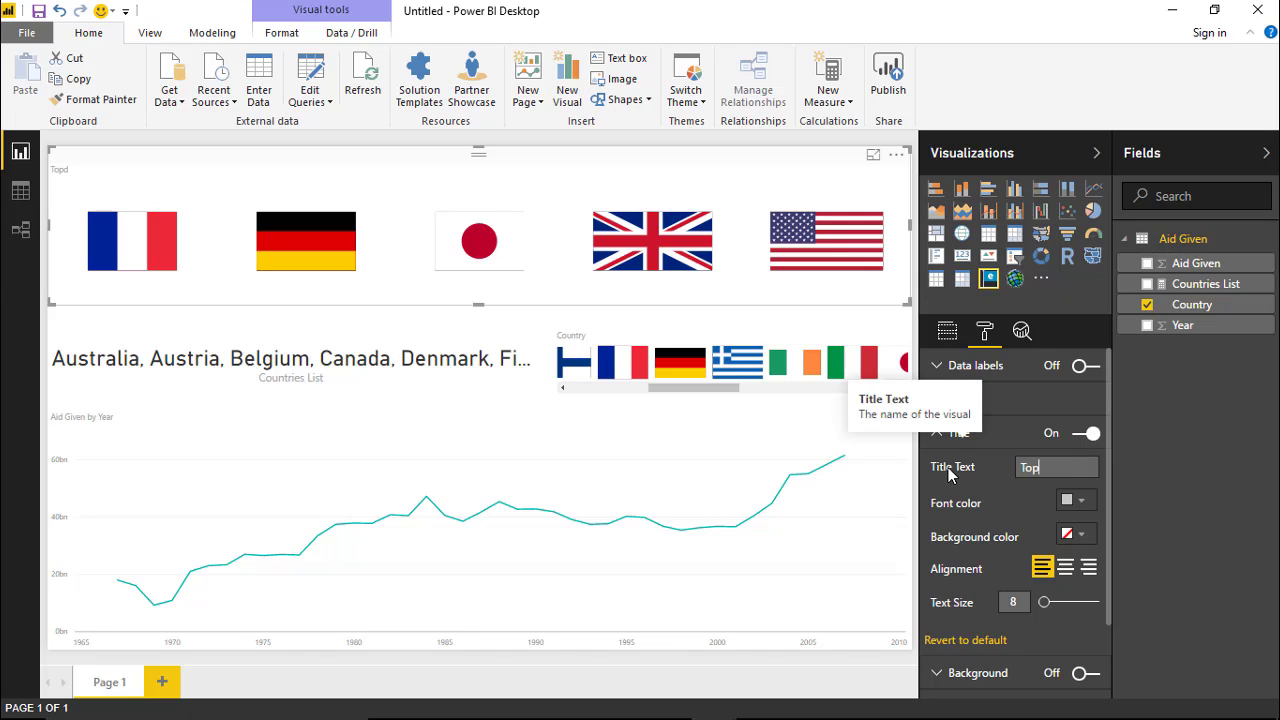
pyautogui.write('5 Giving')
pyautogui.moveTo(1046, 602); pyautogui.dragTo(1056, 602)
pyautogui.click(1066, 569)
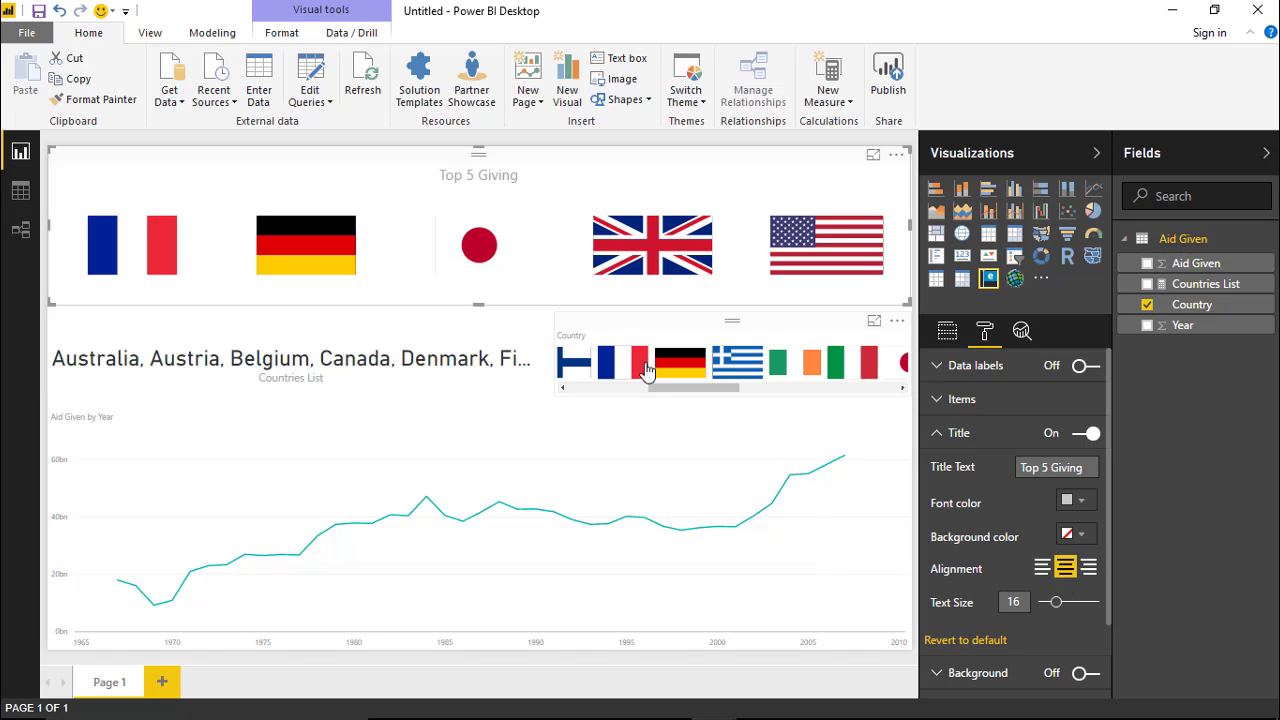
# Step: Select the United Kingdom, Japan and Germany flags in the Top 5 Giving slicer to check all visuals, and clear the selection
pyautogui.moveTo(714, 391); pyautogui.dragTo(634, 391)
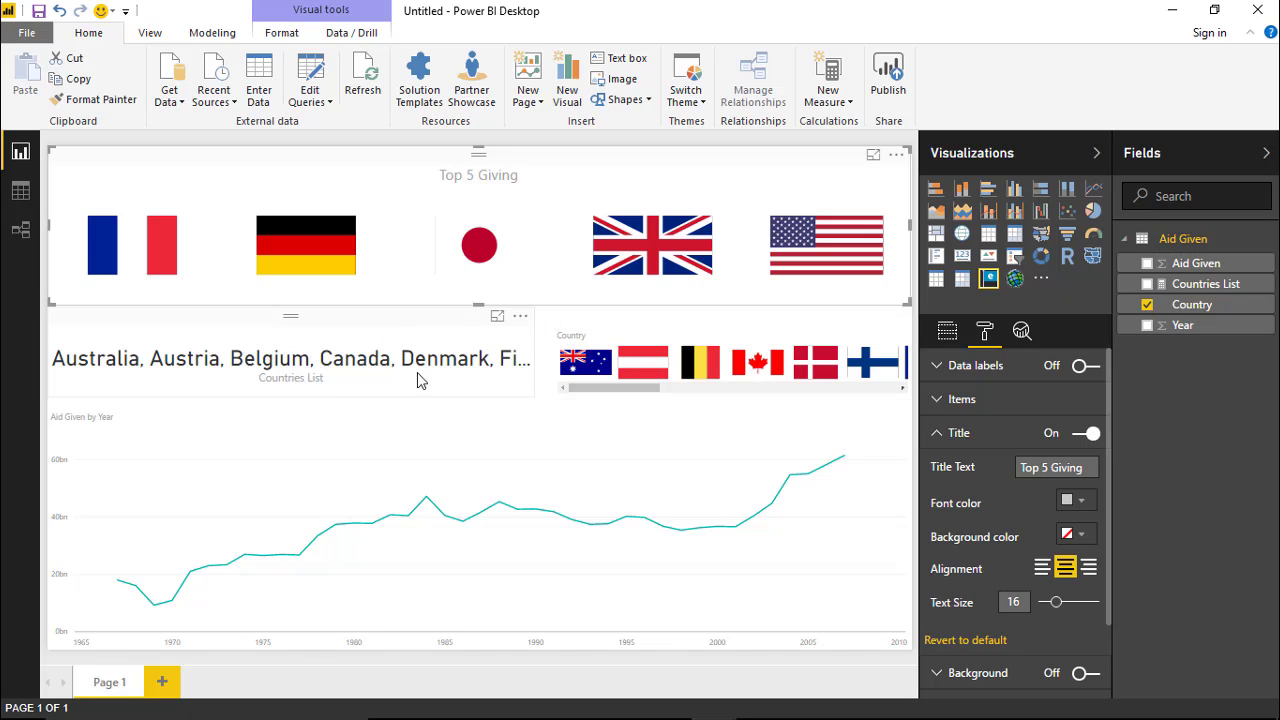
pyautogui.click(650, 245)
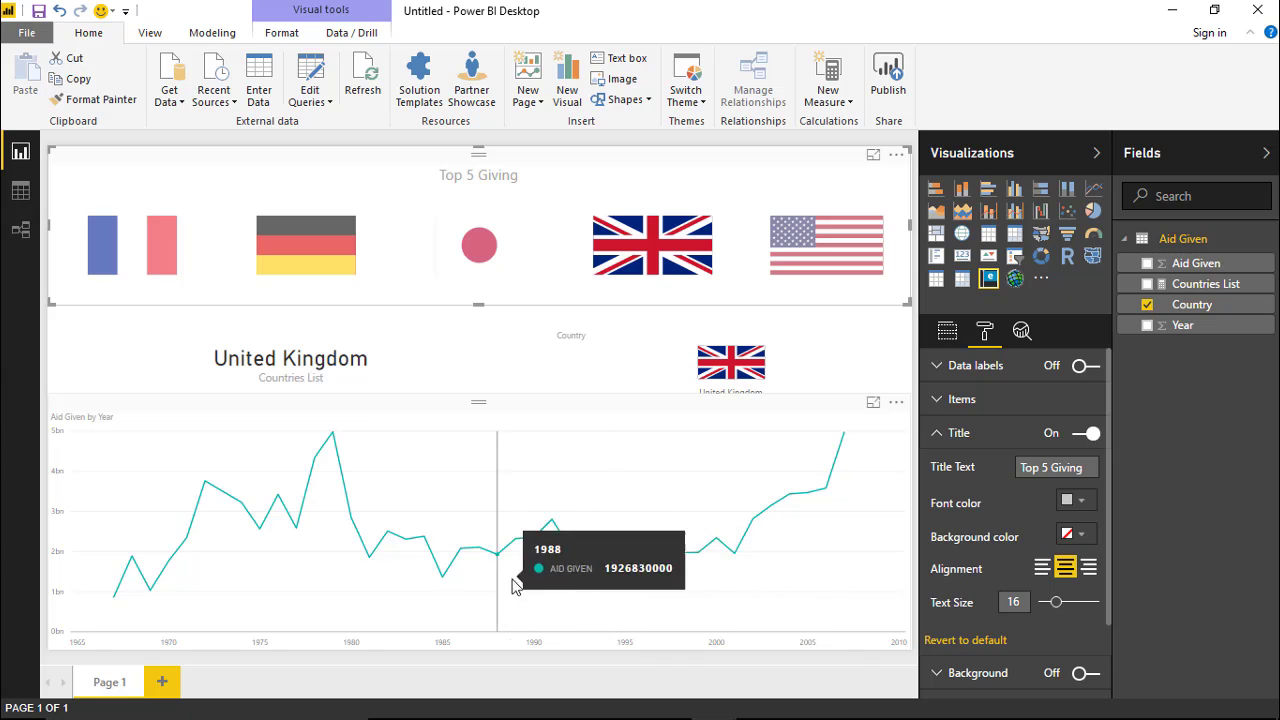
pyautogui.click(482, 240)
pyautogui.click(310, 268)
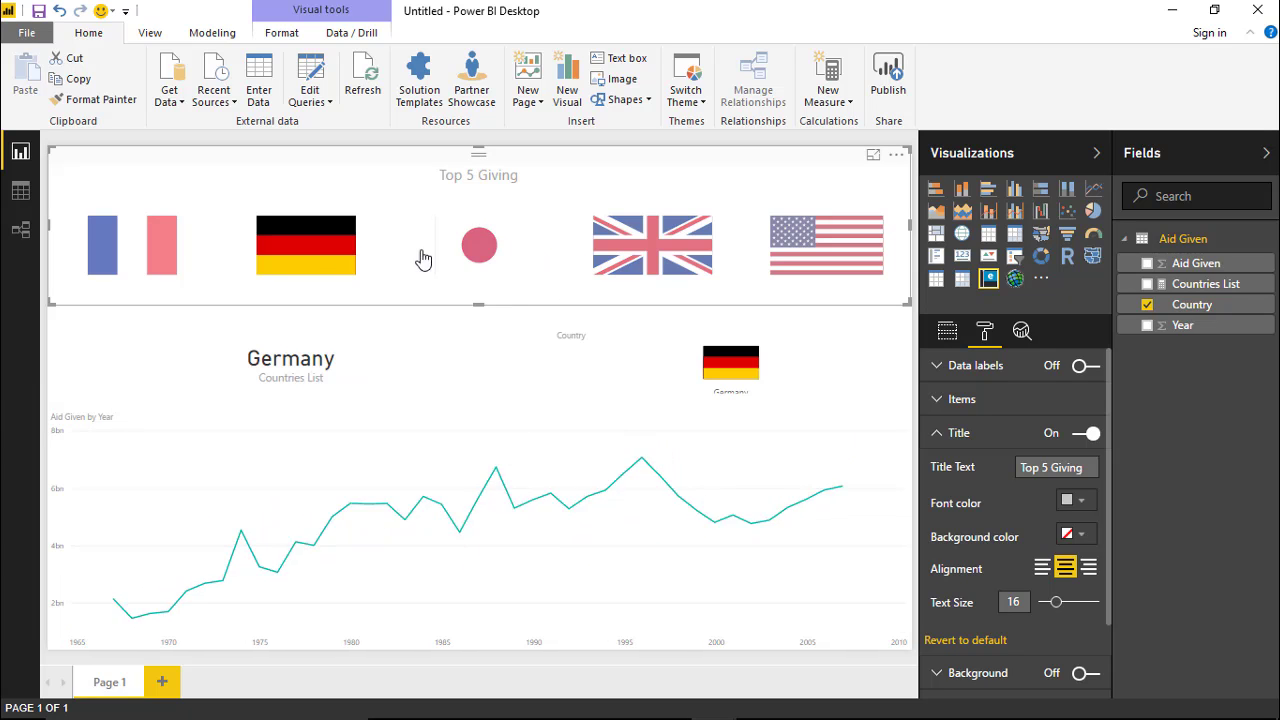
pyautogui.click(480, 247)
pyautogui.click(474, 249)
pyautogui.click(472, 249)
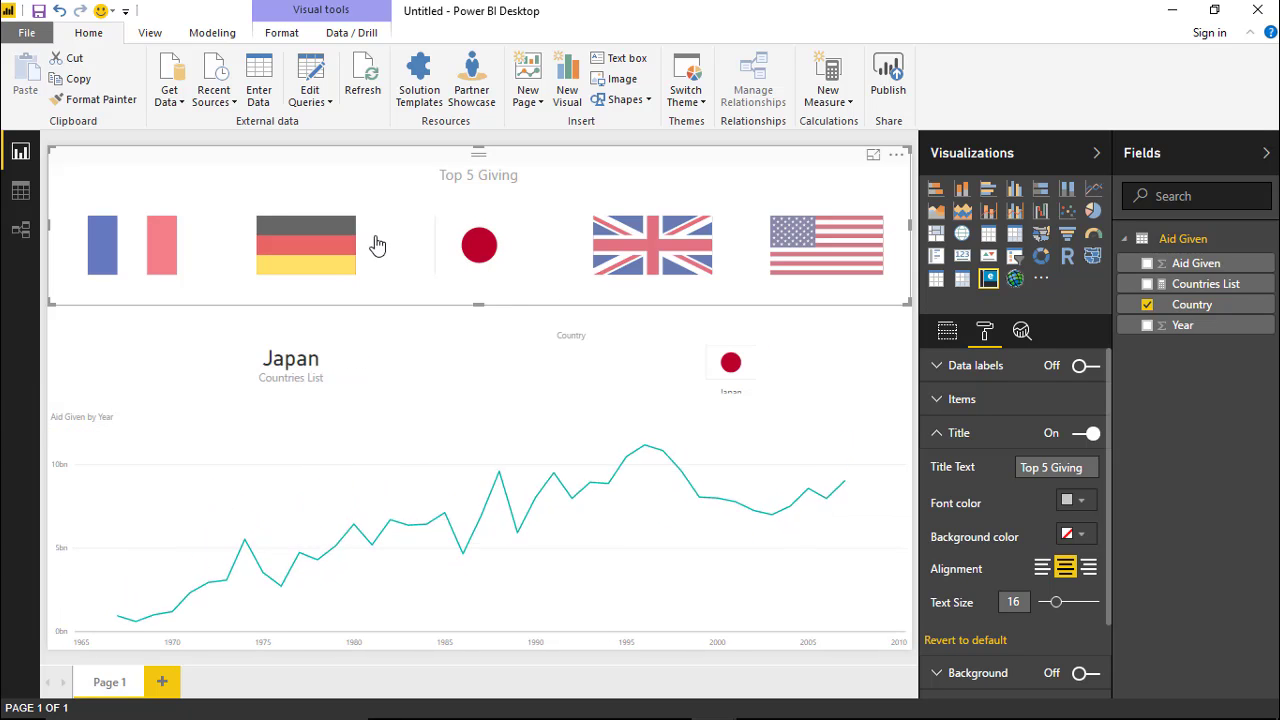
pyautogui.click(330, 250)
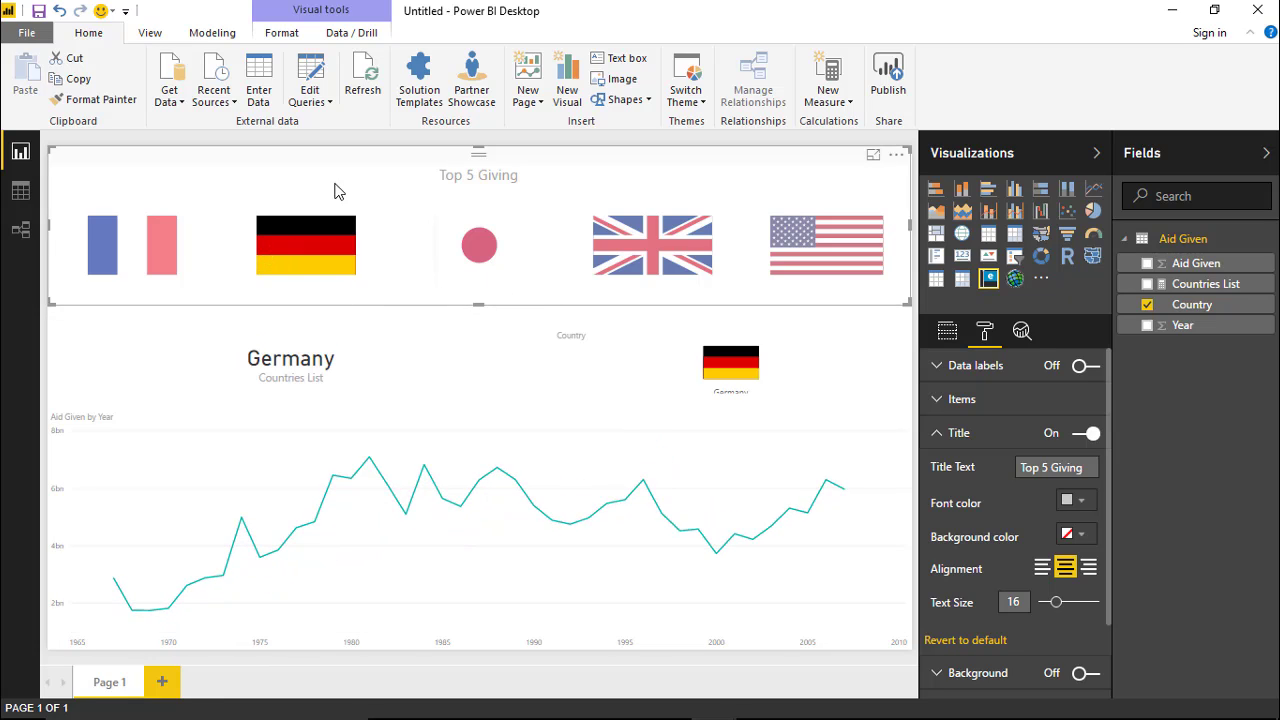
pyautogui.click(314, 268)
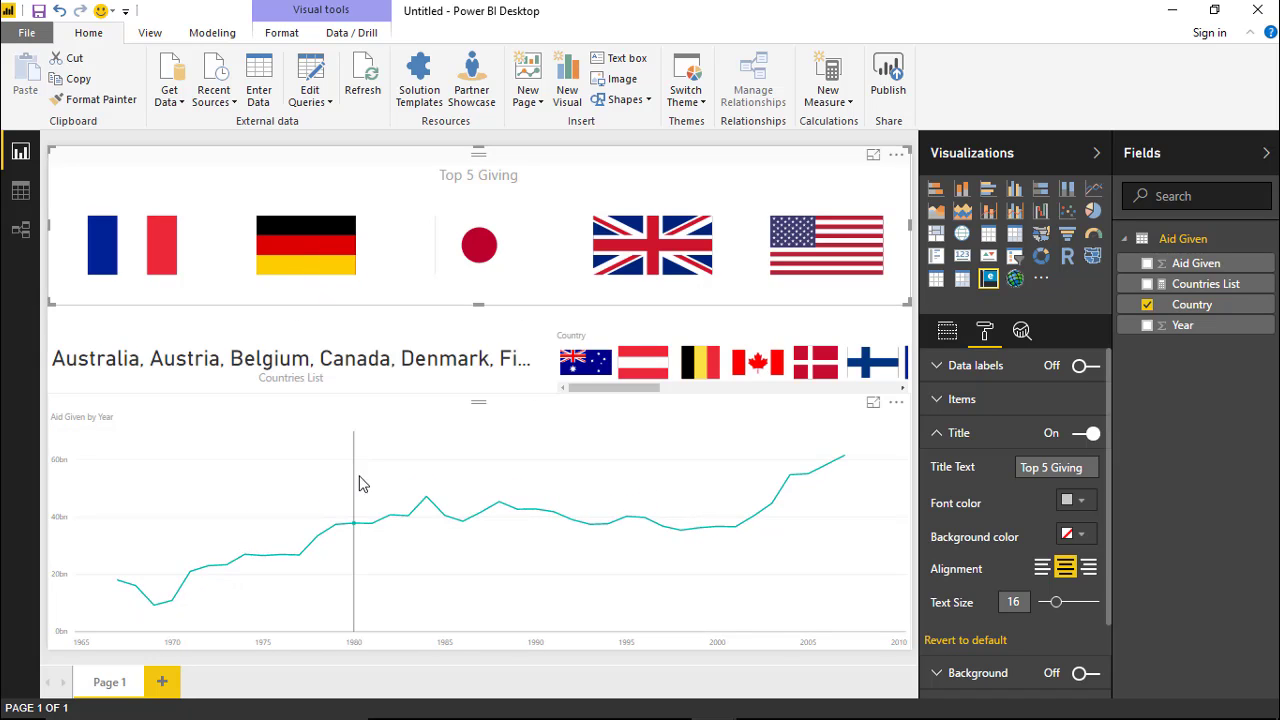